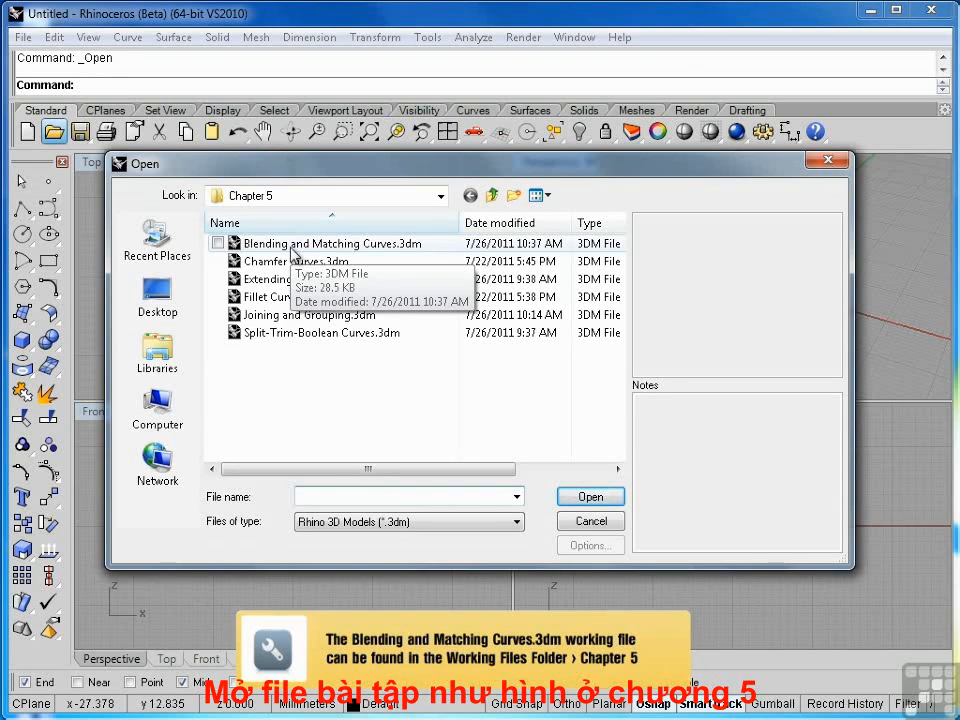
Open the Blending and Matching Curves.3dm file from the Chapter 5 folder
{"action": "double_click", "coordinate": [292, 244]}
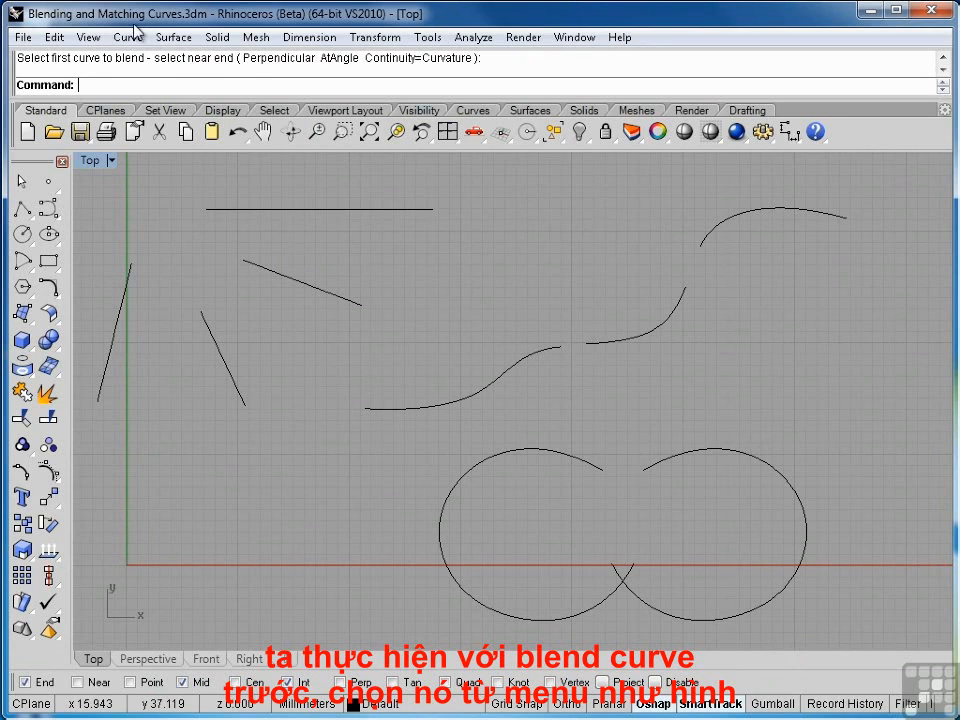
Quick-blend the steep line's upper end into the horizontal line's left end with Tangency continuity, and undo the blend
{"action": "left_click", "coordinate": [126, 37]}
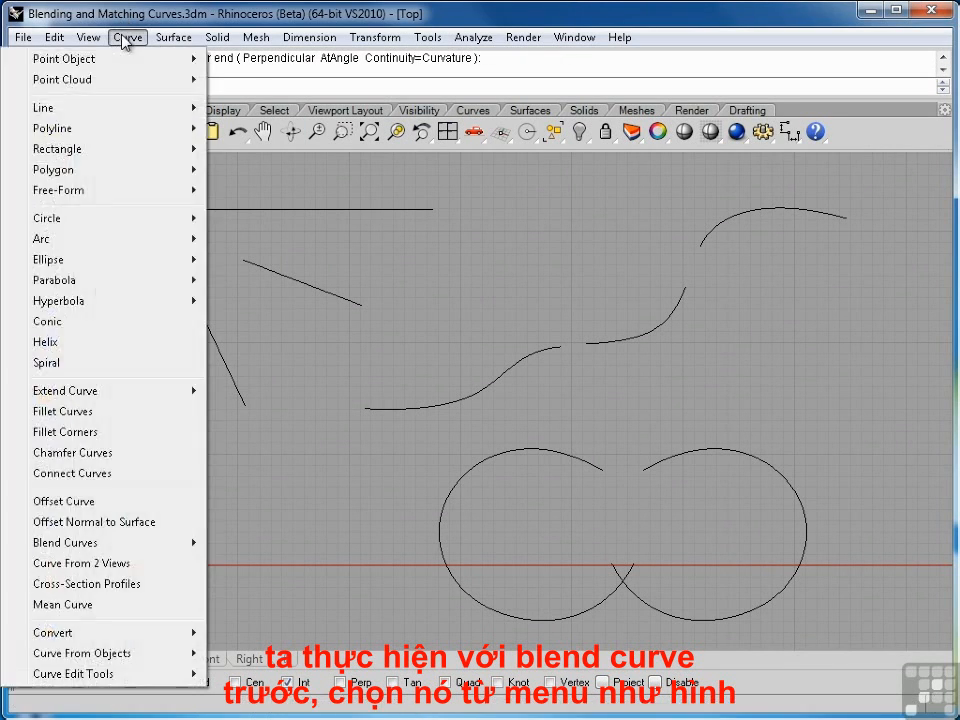
{"action": "mouse_move", "coordinate": [181, 549]}
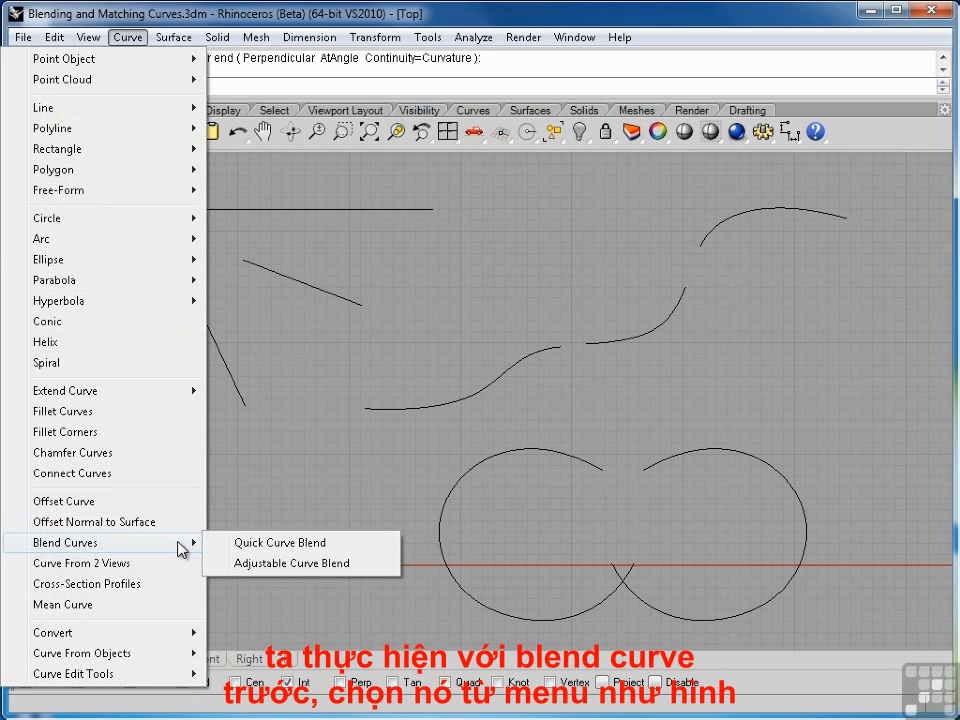
{"action": "left_click", "coordinate": [265, 546]}
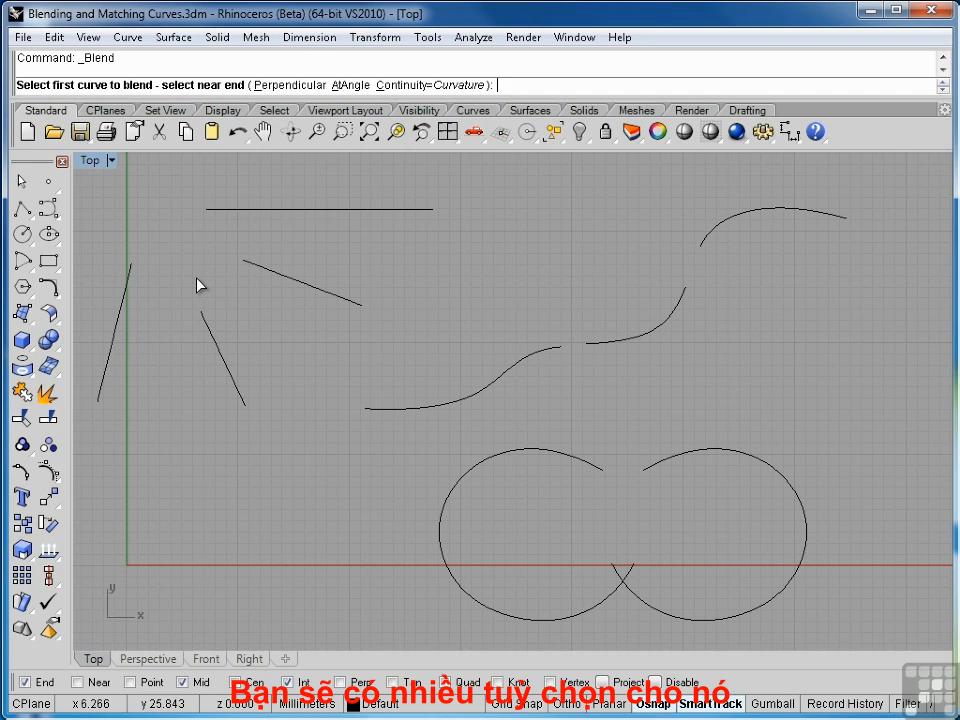
{"action": "left_click", "coordinate": [438, 86]}
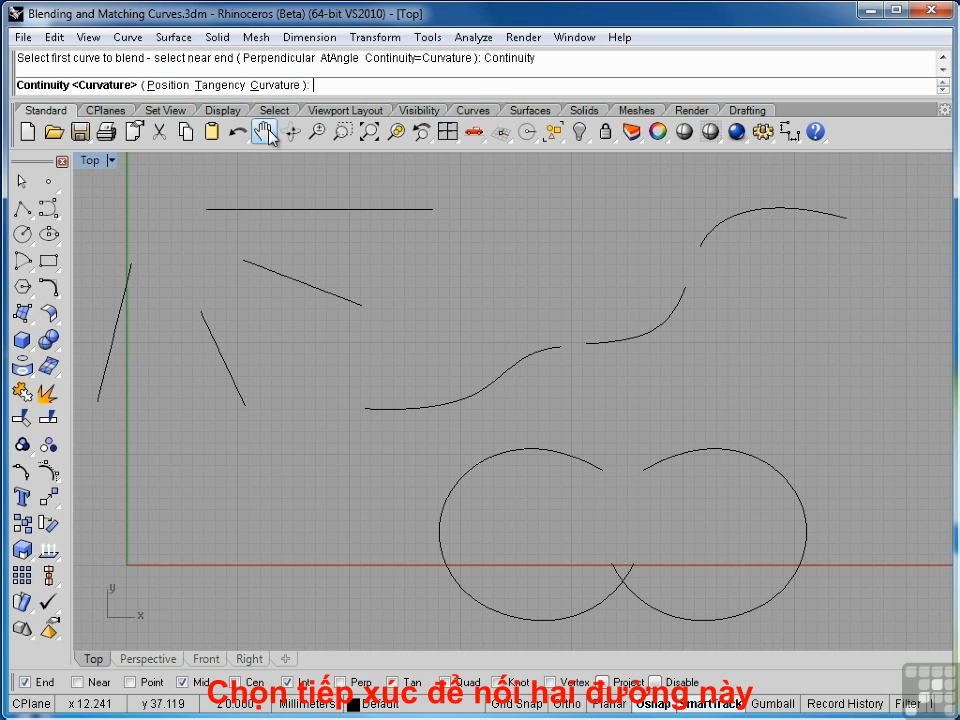
{"action": "left_click", "coordinate": [233, 87]}
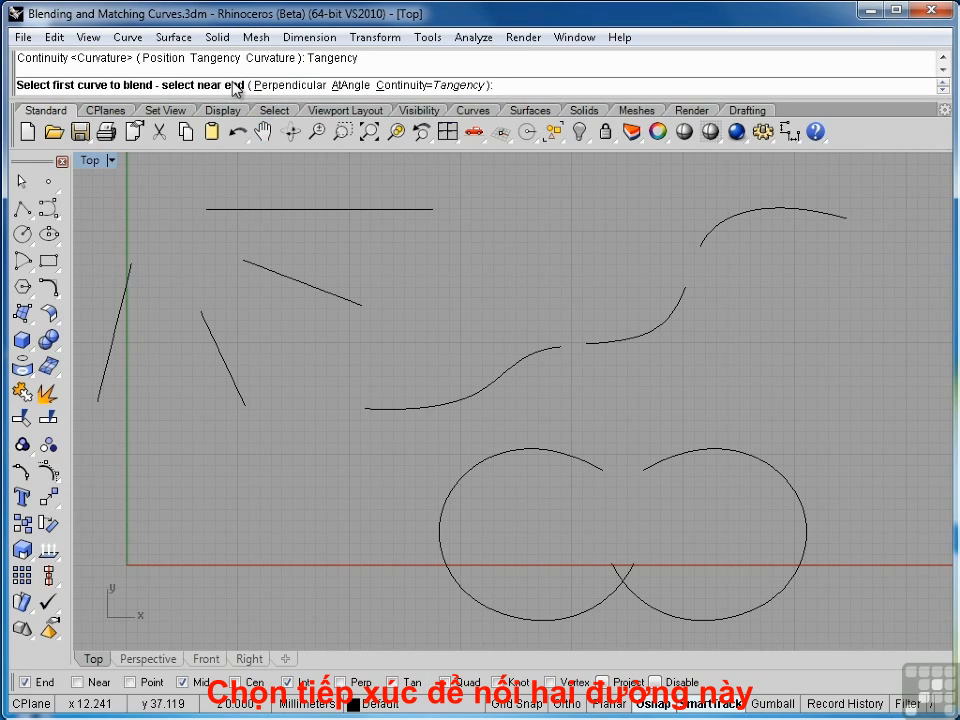
{"action": "left_click", "coordinate": [130, 278]}
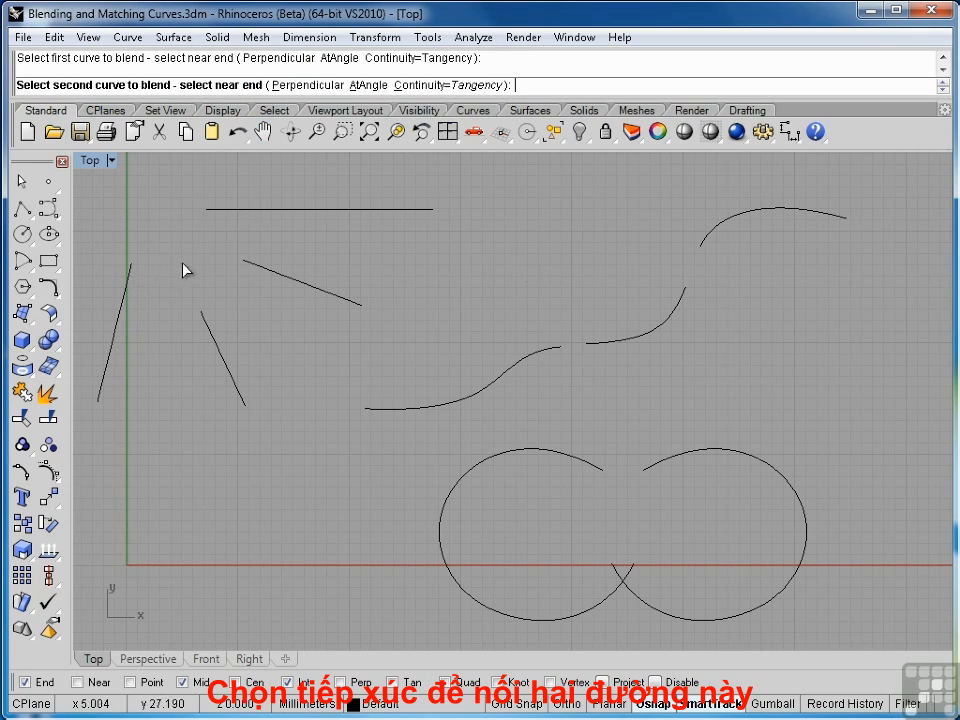
{"action": "left_click", "coordinate": [227, 214]}
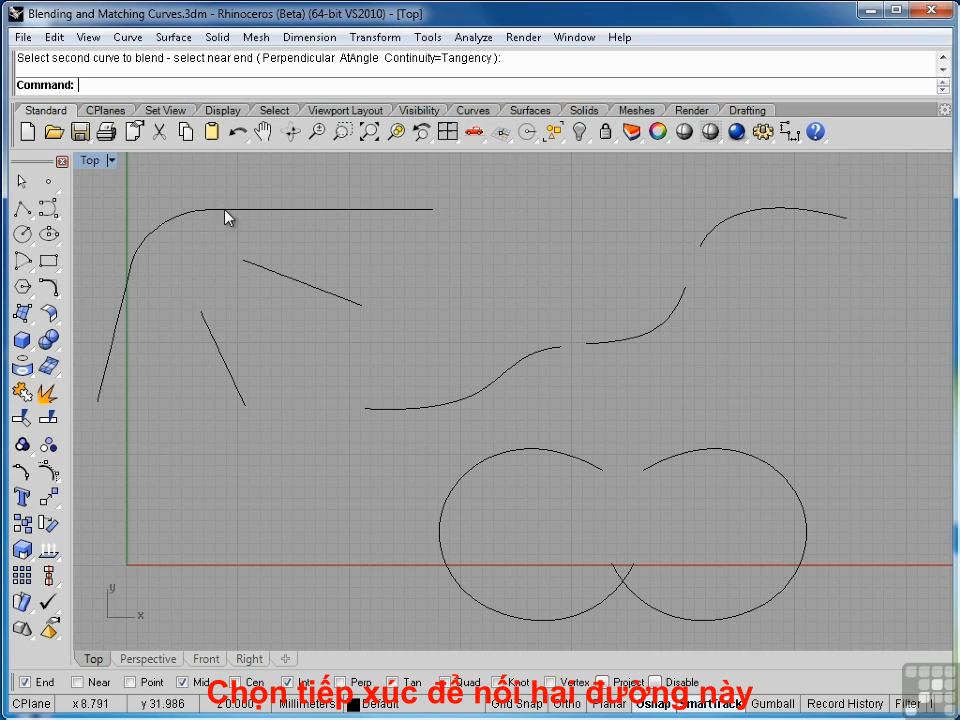
{"action": "left_click", "coordinate": [212, 212]}
{"action": "key", "text": "ctrl+z"}
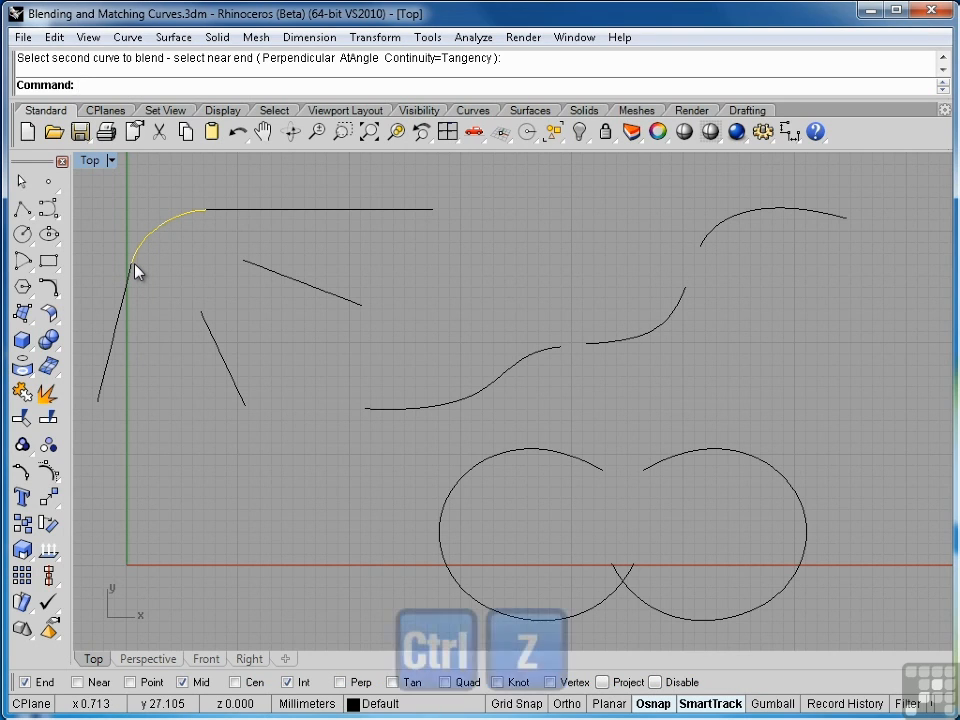
{"action": "key", "text": "ctrl+z"}
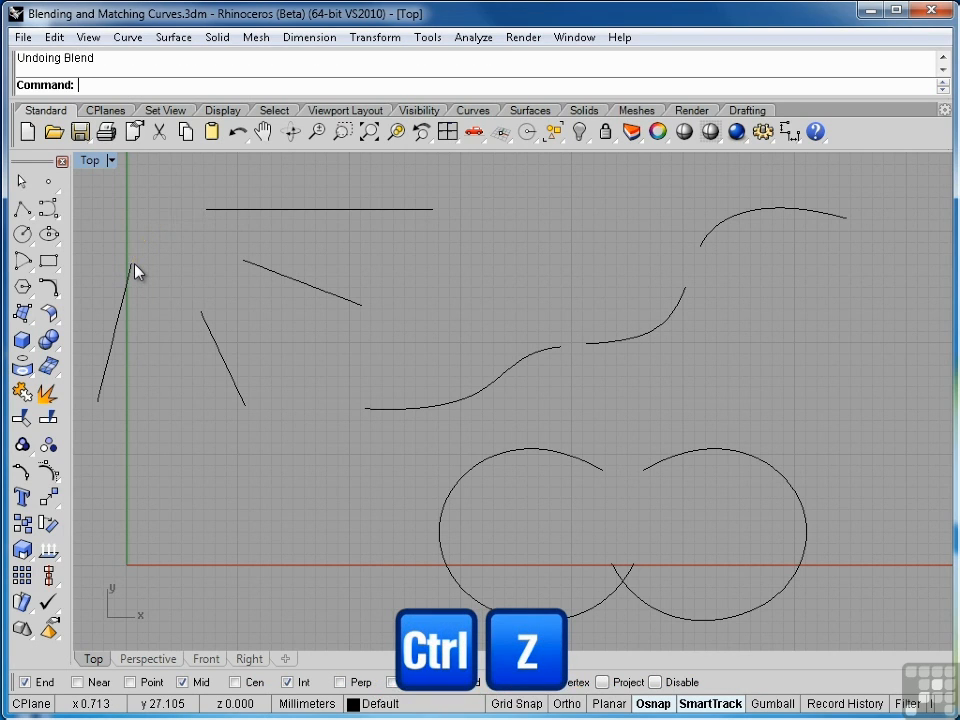
Blend the same two line ends with Position continuity, and undo the blend
{"action": "right_click", "coordinate": [134, 264]}
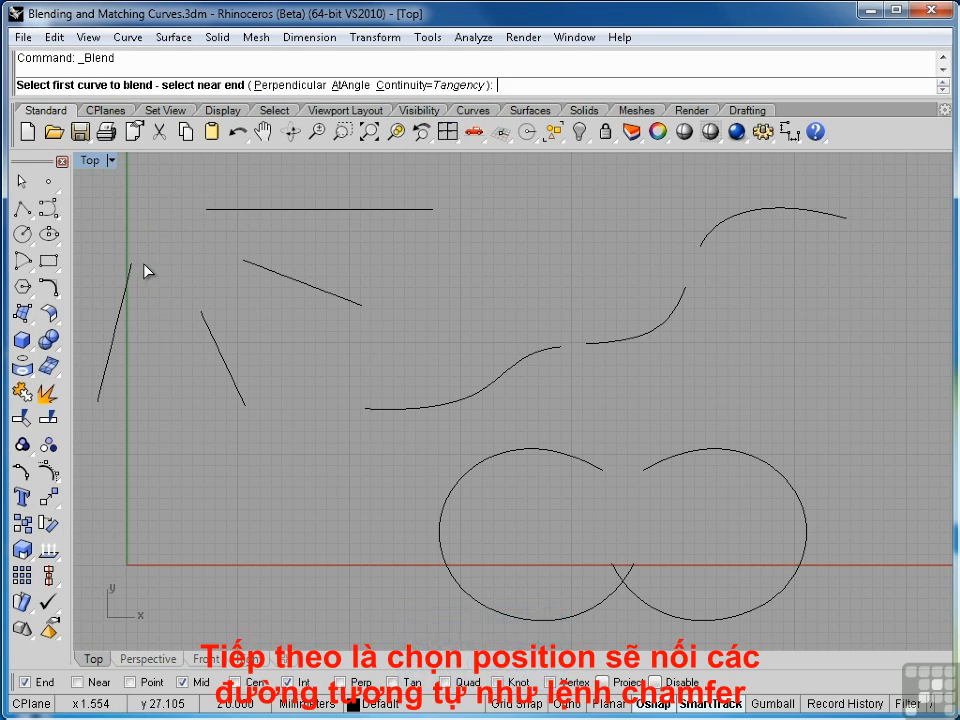
{"action": "left_click", "coordinate": [464, 86]}
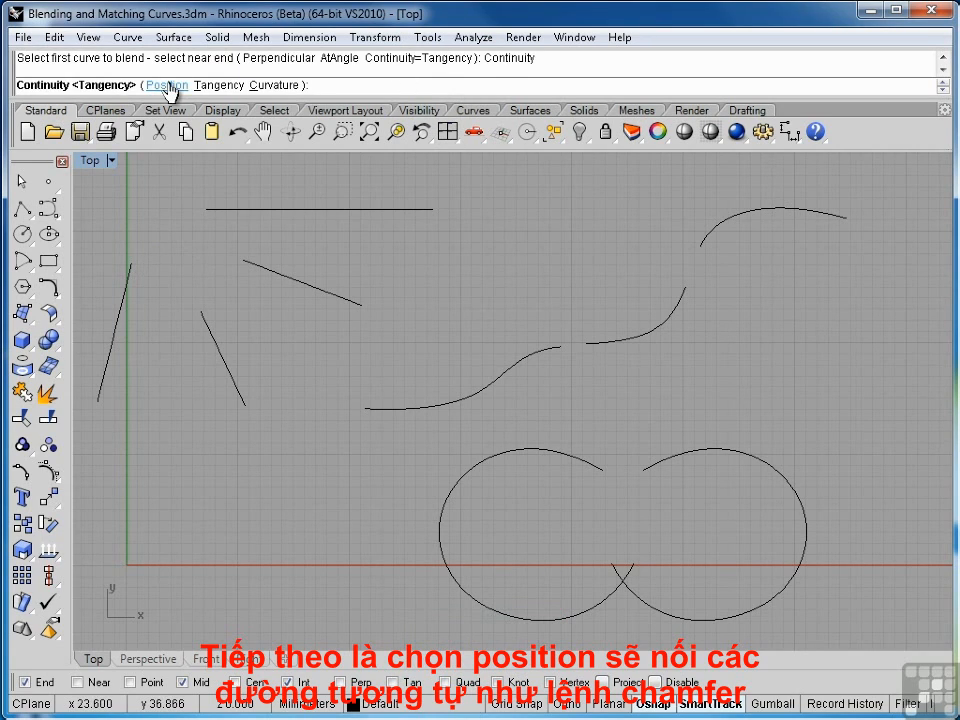
{"action": "left_click", "coordinate": [168, 86]}
{"action": "left_click", "coordinate": [131, 263]}
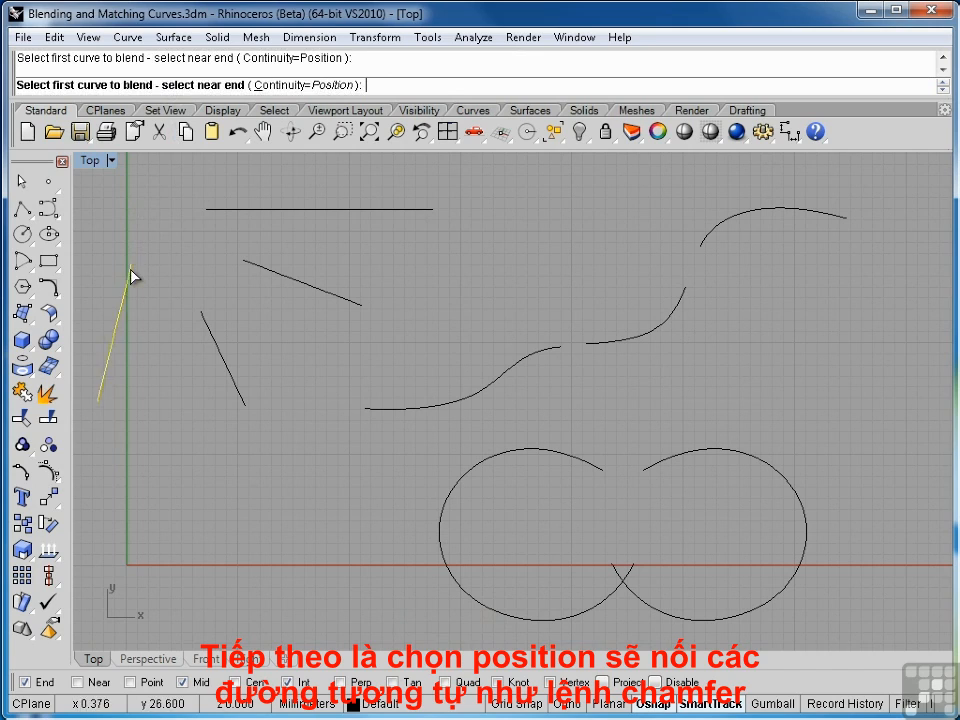
{"action": "left_click", "coordinate": [216, 214]}
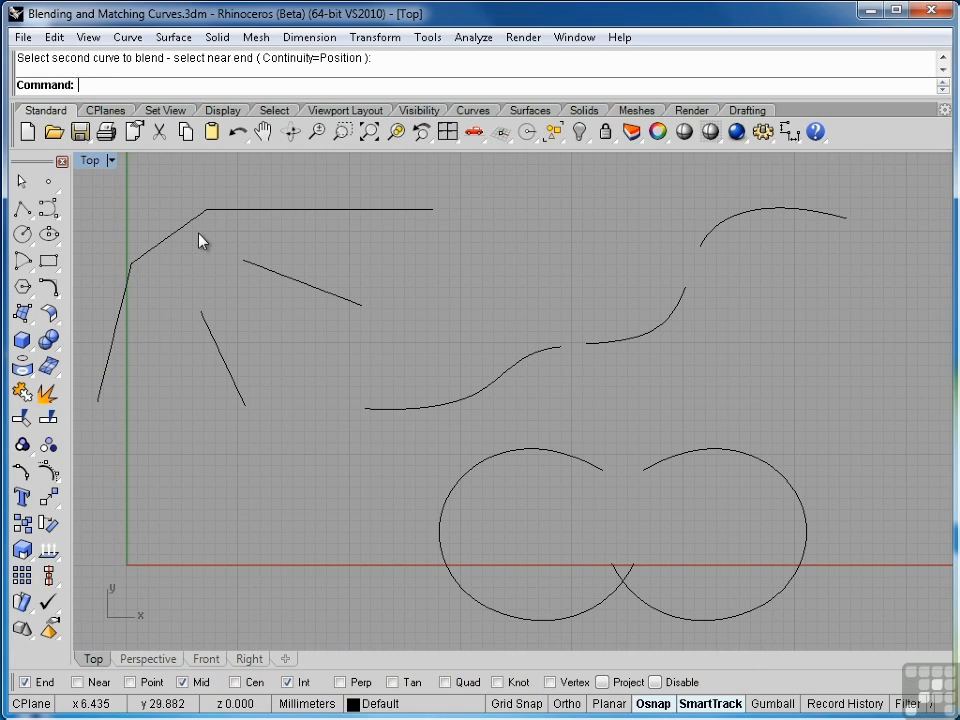
{"action": "key", "text": "ctrl+z"}
Blend the horizontal line's left end and the steep line's upper end with Curvature continuity
{"action": "key", "text": "Return"}
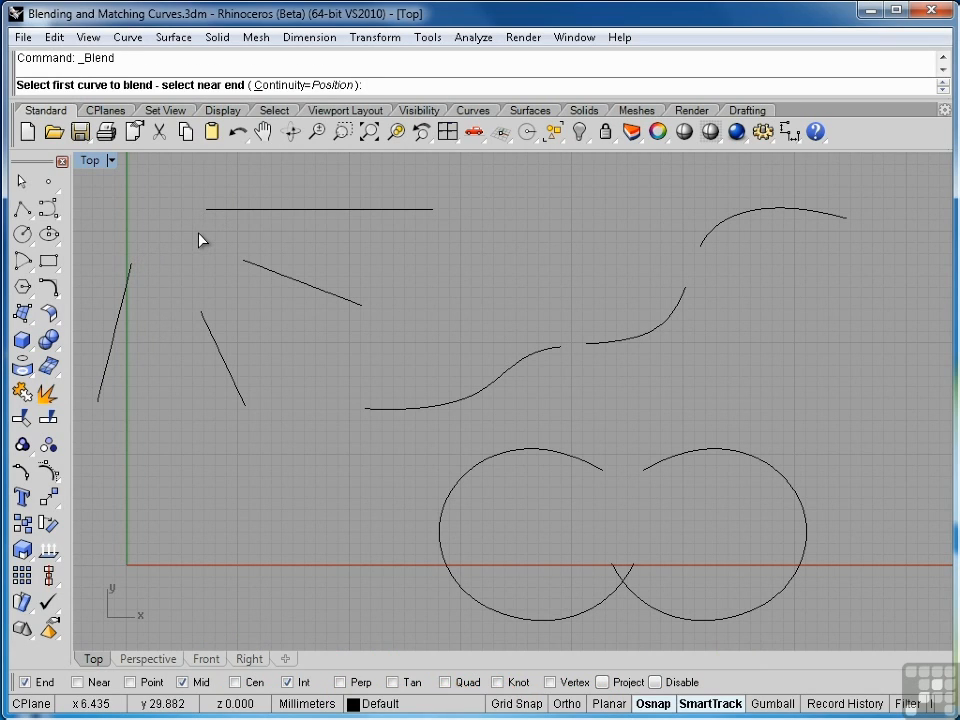
{"action": "left_click", "coordinate": [336, 88]}
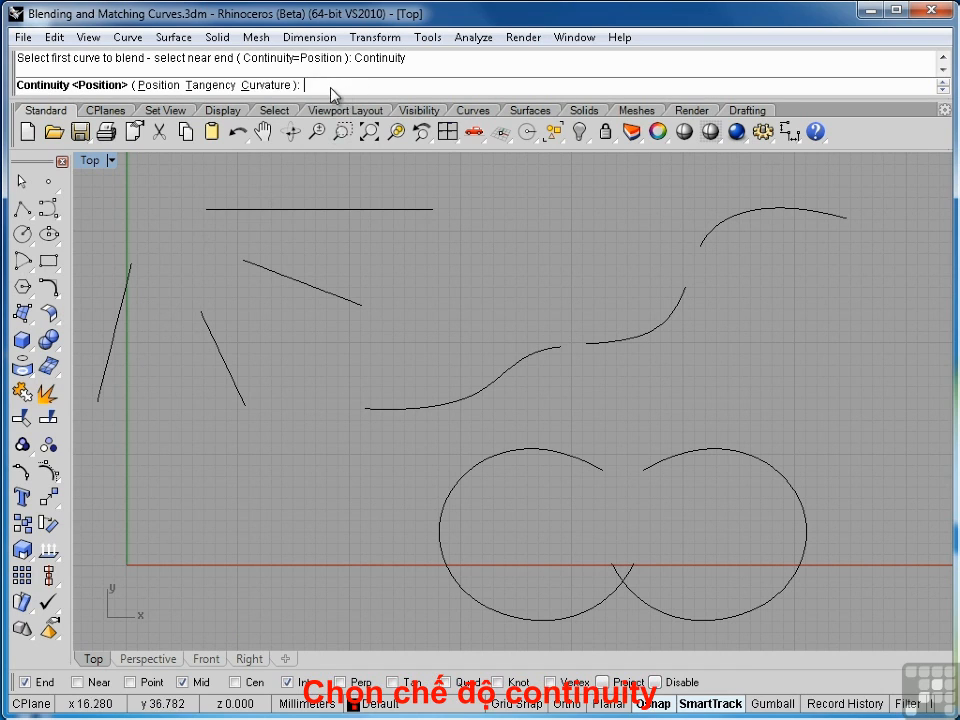
{"action": "left_click", "coordinate": [268, 87]}
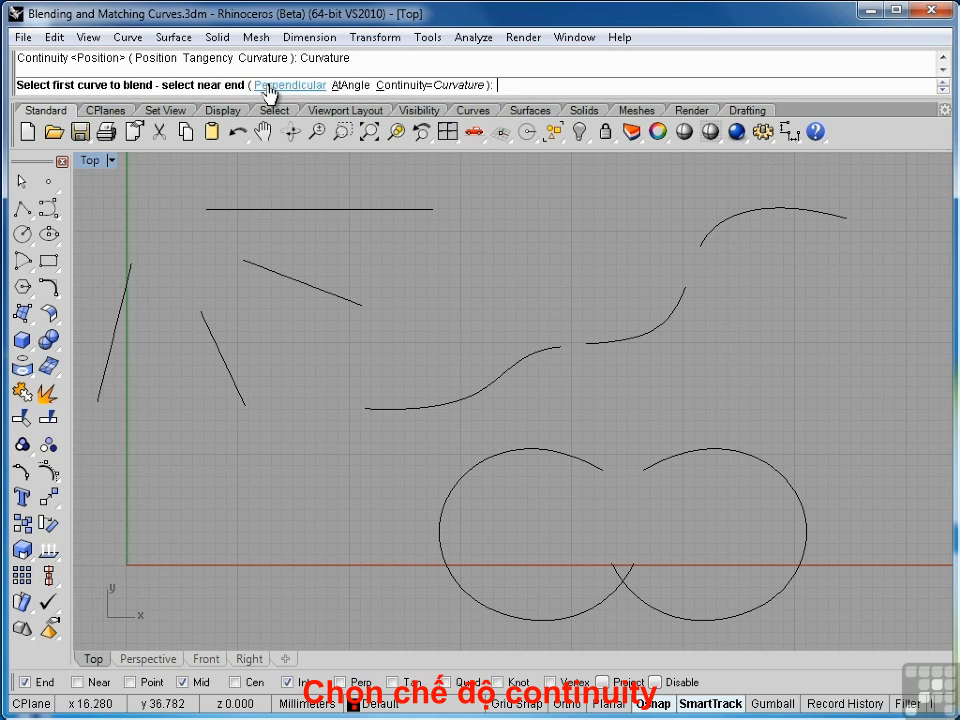
{"action": "left_click", "coordinate": [212, 212]}
{"action": "left_click", "coordinate": [134, 271]}
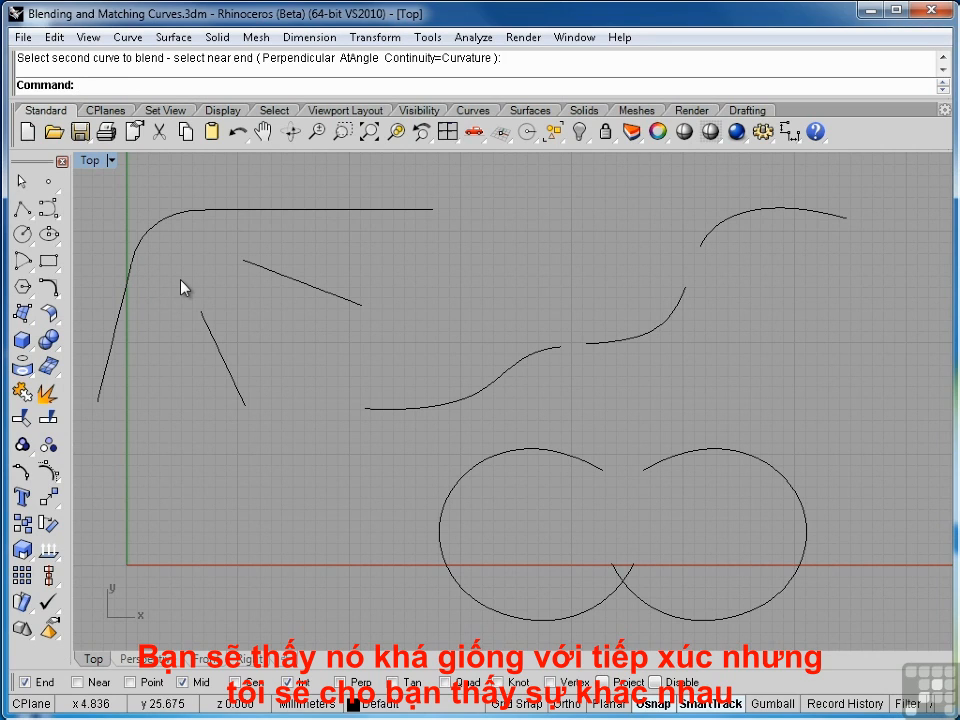
Blend the same two line ends again with Tangency continuity
{"action": "key", "text": "Return"}
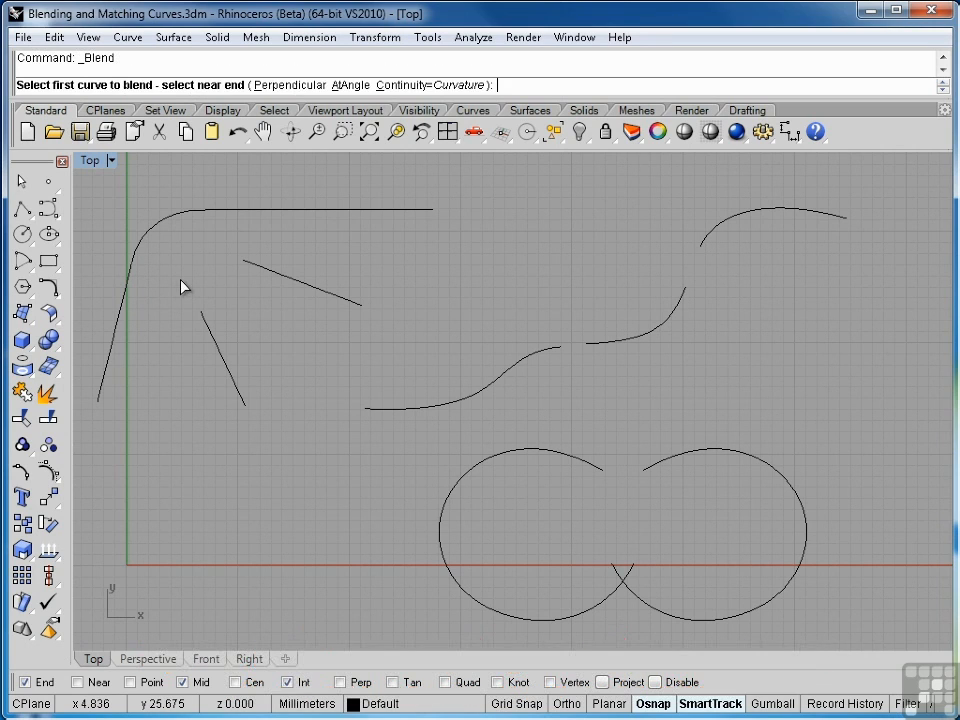
{"action": "left_click", "coordinate": [450, 90]}
{"action": "left_click", "coordinate": [231, 90]}
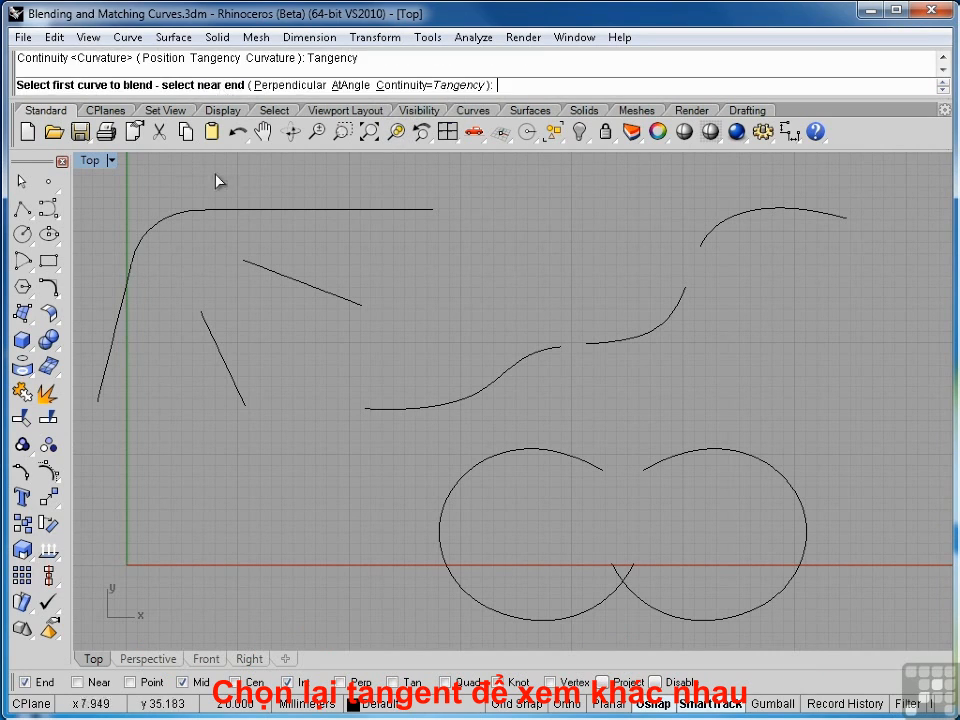
{"action": "left_click", "coordinate": [227, 212]}
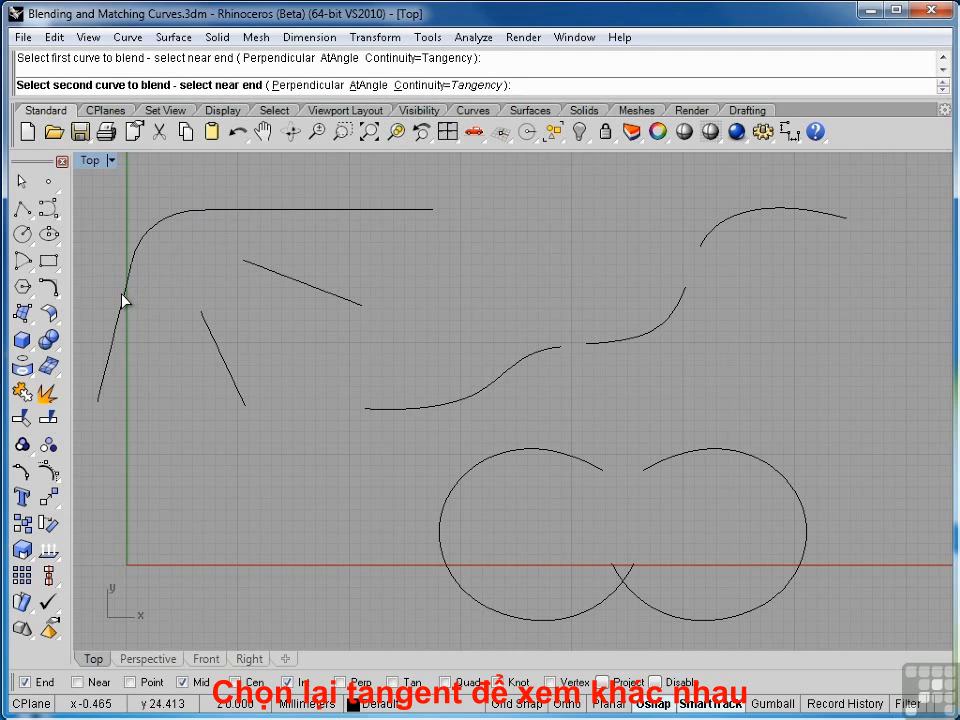
{"action": "left_click", "coordinate": [122, 300]}
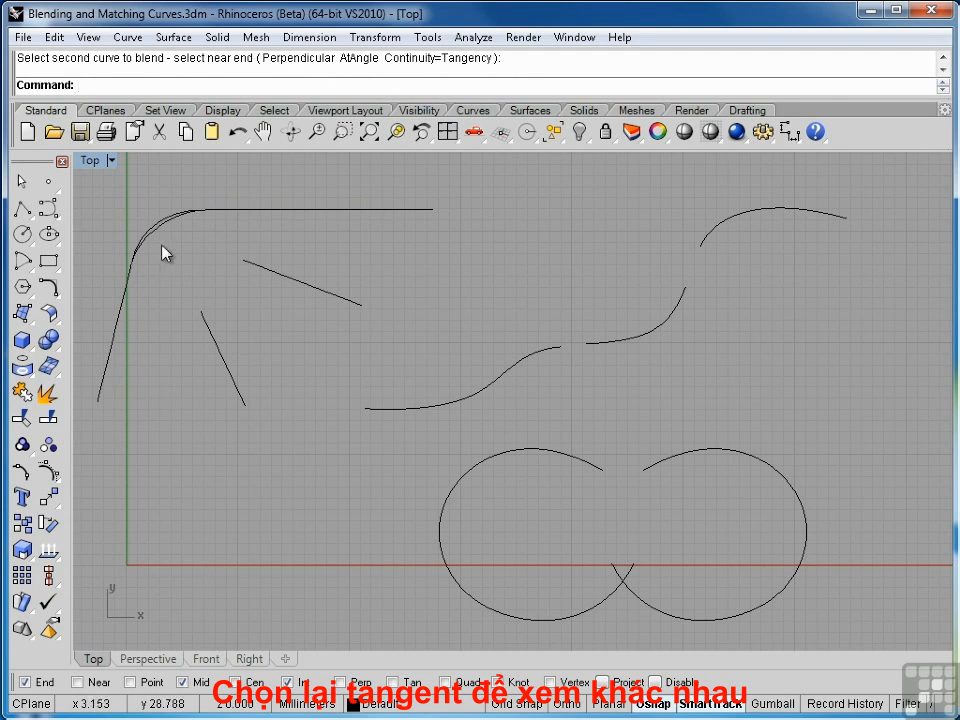
Display the control points of the tangency blend and the curvature blend to compare them
{"action": "scroll", "coordinate": [146, 231], "scroll_direction": "up", "scroll_amount": 5}
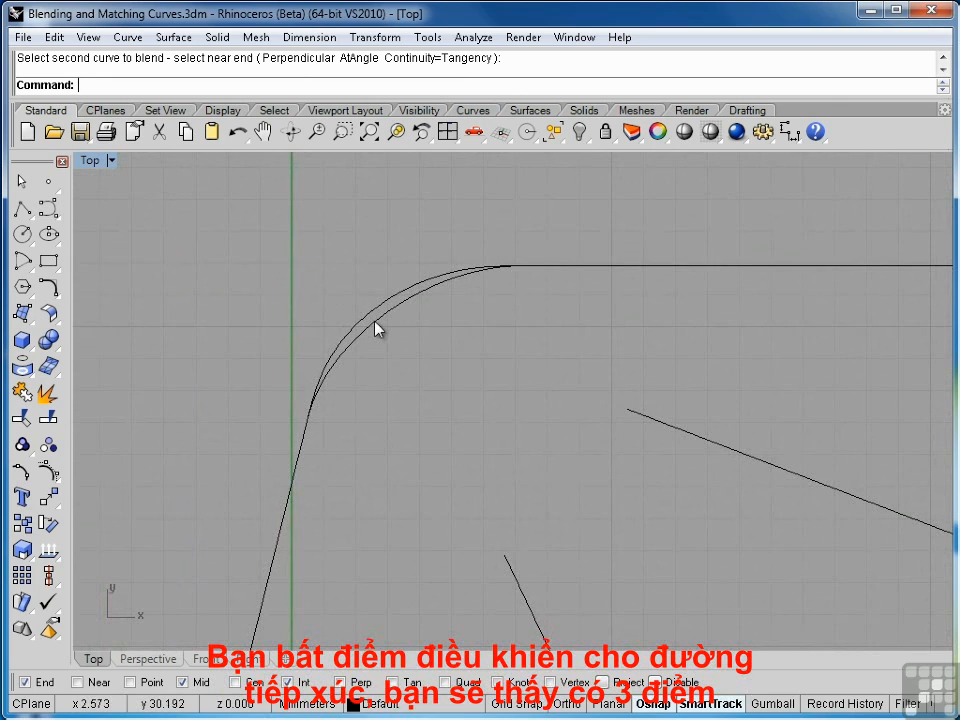
{"action": "left_click", "coordinate": [378, 330]}
{"action": "left_click", "coordinate": [50, 476]}
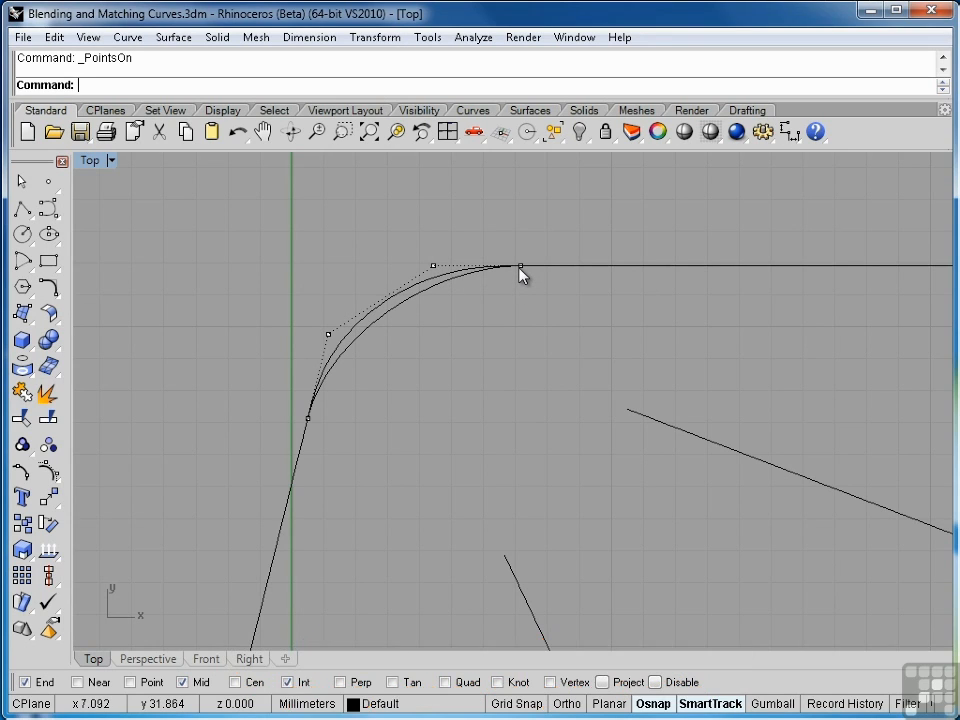
{"action": "key", "text": "Escape"}
{"action": "left_click", "coordinate": [399, 300]}
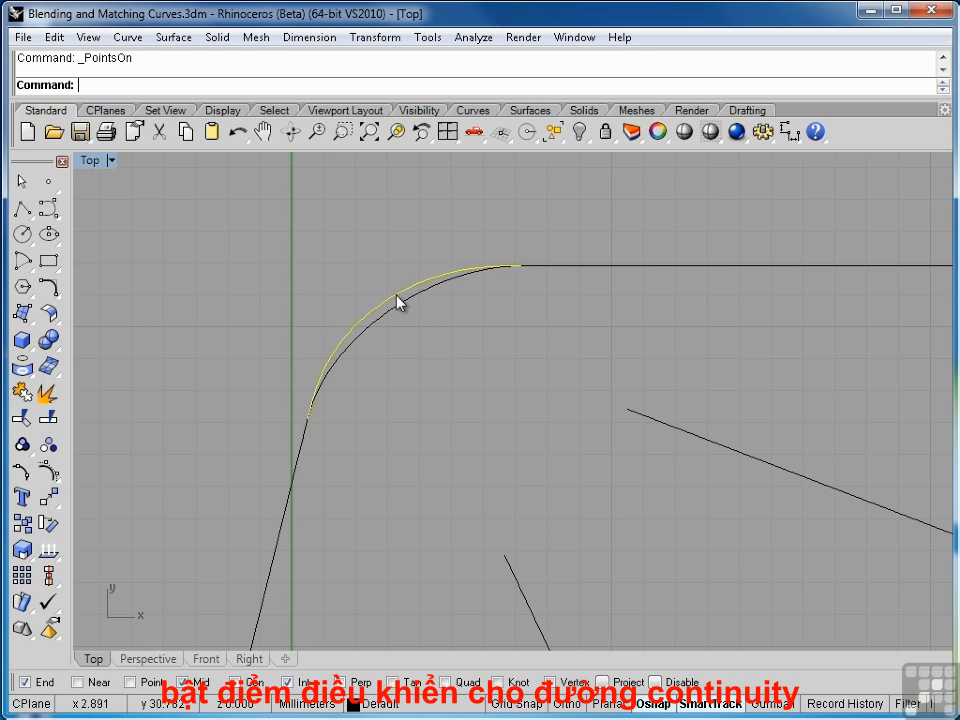
{"action": "left_click", "coordinate": [50, 472]}
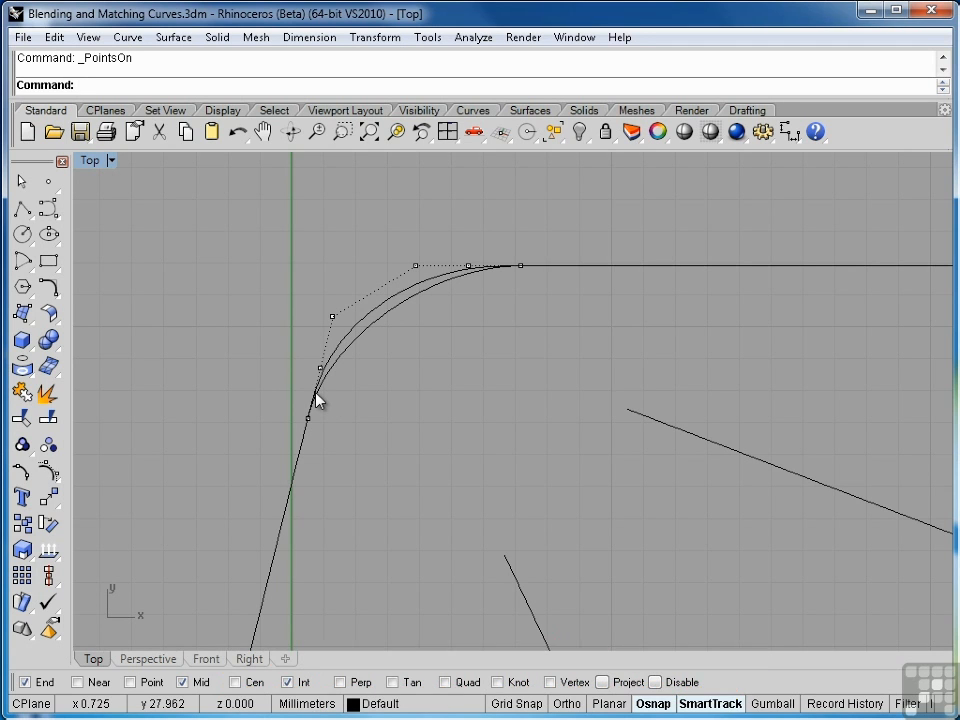
{"action": "key", "text": "Escape"}
{"action": "scroll", "coordinate": [386, 391], "scroll_direction": "down", "scroll_amount": 5}
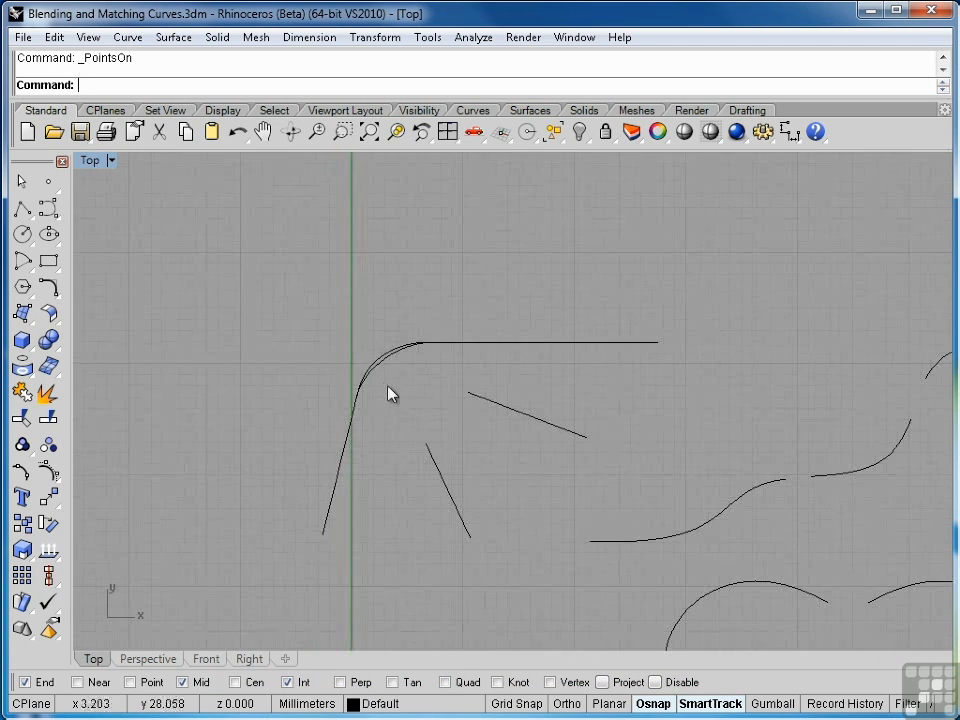
{"action": "right_click_drag", "start_coordinate": [579, 447], "coordinate": [392, 319]}
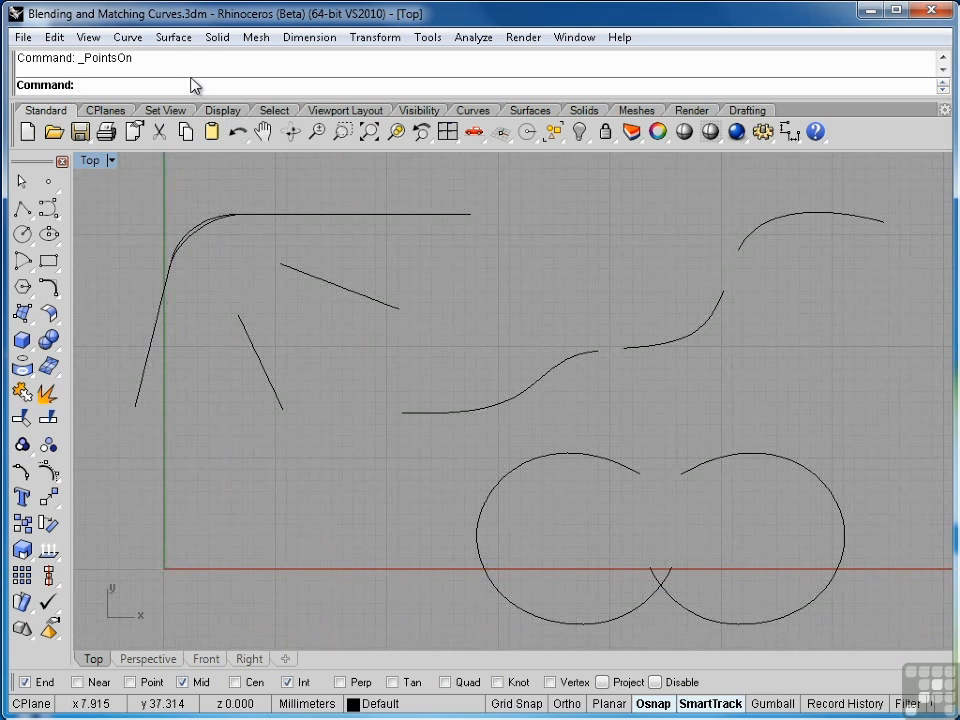
Start an Adjustable Curve Blend between the short slanted line and the sloping line to its right
{"action": "left_click", "coordinate": [130, 38]}
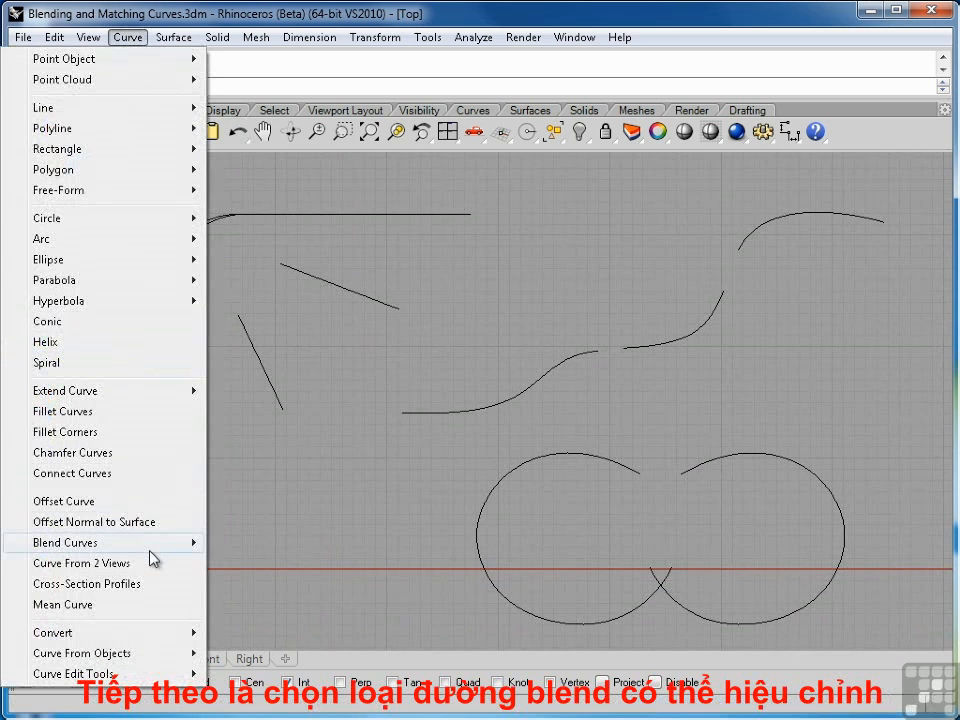
{"action": "mouse_move", "coordinate": [157, 549]}
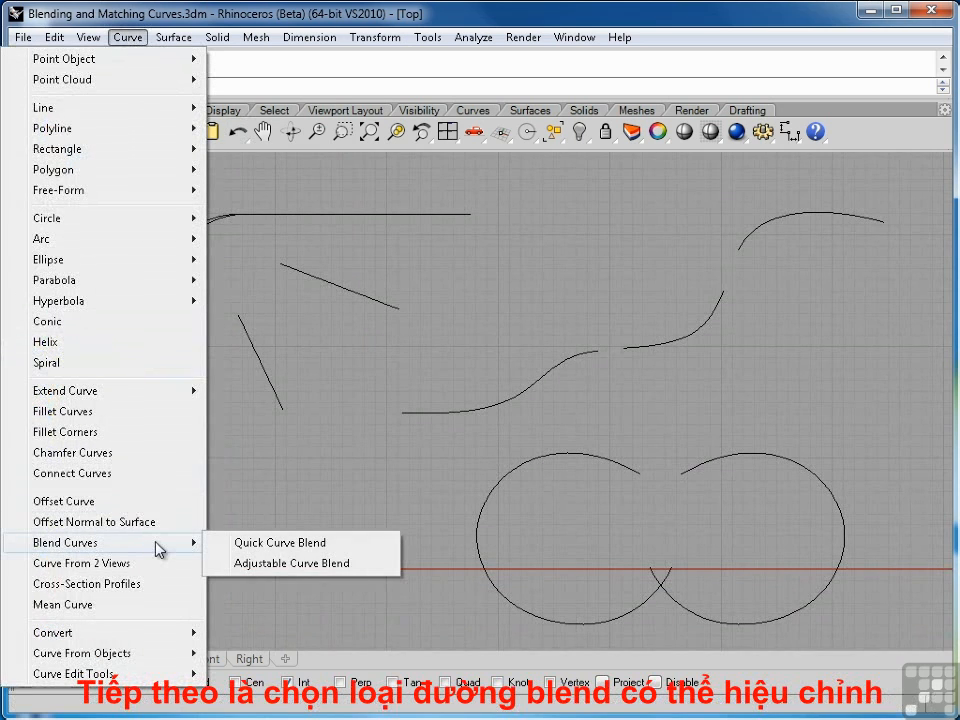
{"action": "left_click", "coordinate": [244, 566]}
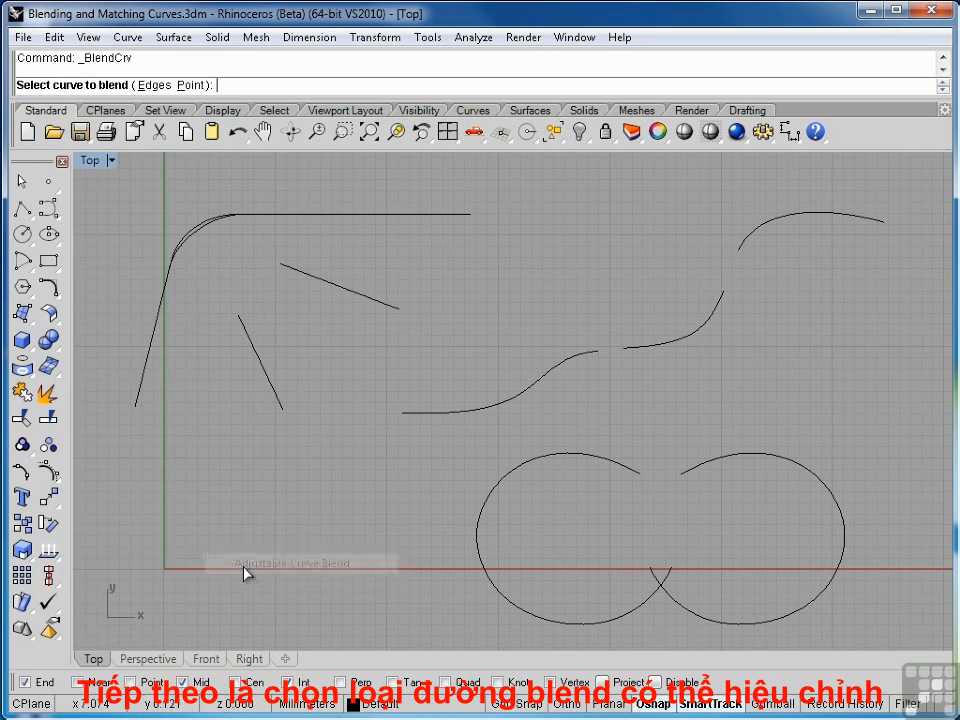
{"action": "left_click", "coordinate": [243, 330]}
{"action": "left_click", "coordinate": [290, 273]}
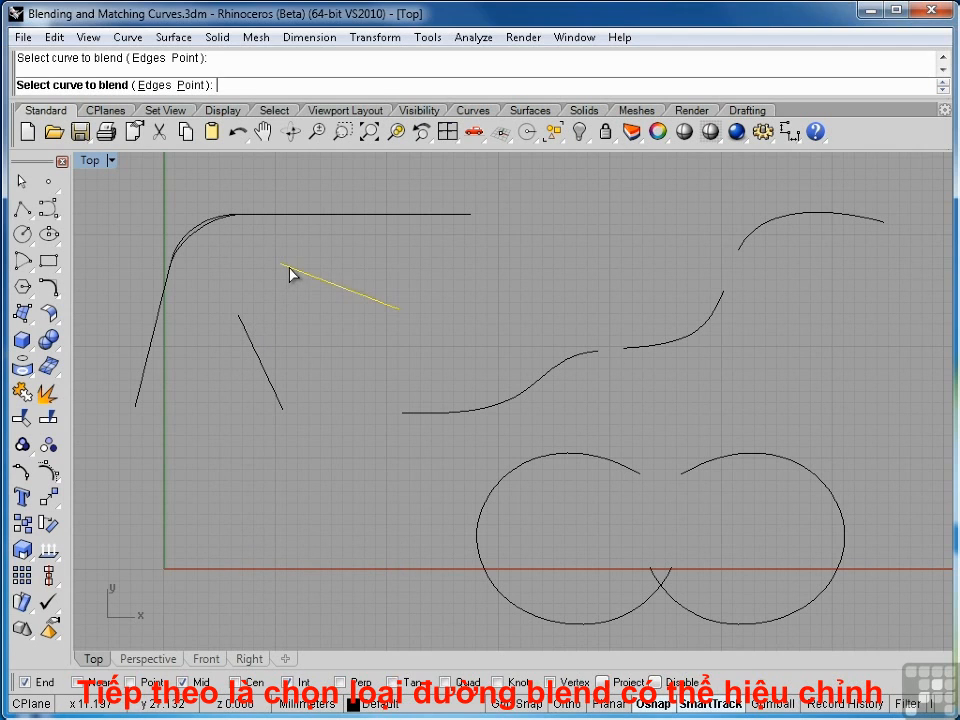
Set both ends of the adjustable blend to Position continuity
{"action": "left_click_drag", "start_coordinate": [281, 437], "coordinate": [627, 195]}
{"action": "right_click_drag", "start_coordinate": [298, 343], "coordinate": [305, 404]}
{"action": "scroll", "coordinate": [267, 366], "scroll_direction": "up", "scroll_amount": 6}
{"action": "scroll", "coordinate": [305, 403], "scroll_direction": "up", "scroll_amount": 2}
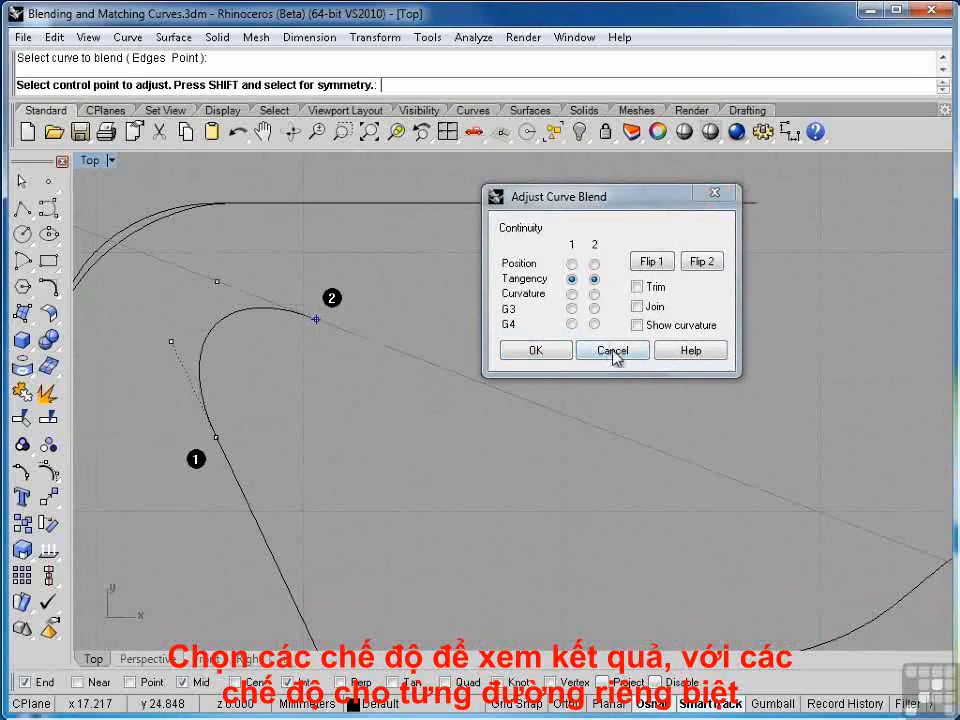
{"action": "left_click", "coordinate": [571, 264]}
{"action": "left_click", "coordinate": [594, 265]}
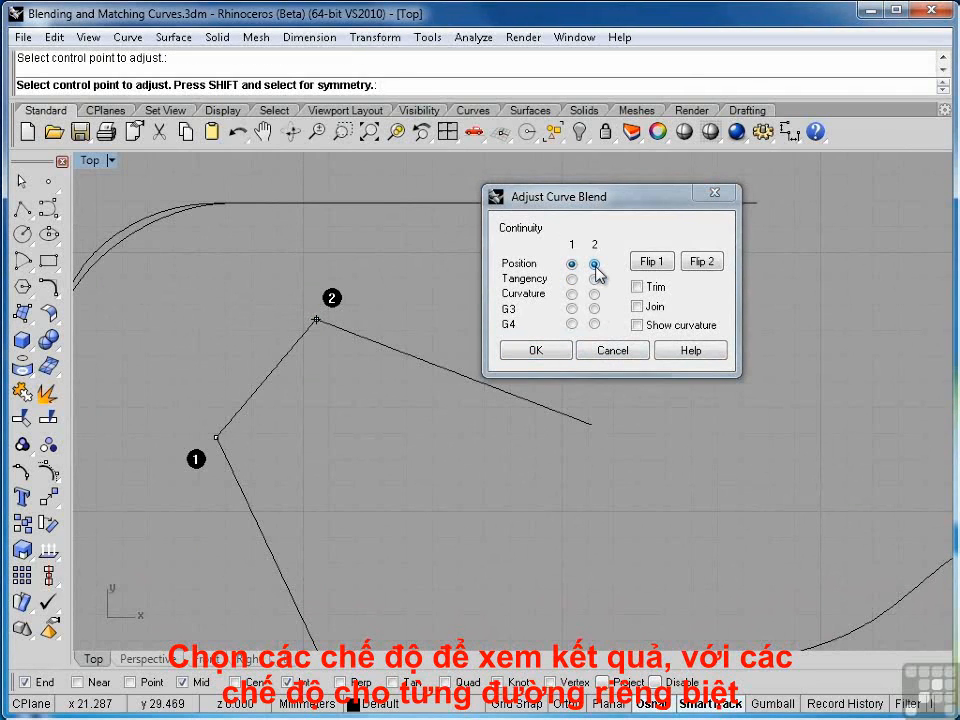
Try Tangency, Curvature, G3 and G4 continuity on the blend's ends to compare the resulting shapes
{"action": "left_click", "coordinate": [571, 279]}
{"action": "left_click", "coordinate": [594, 279]}
{"action": "left_click", "coordinate": [572, 294]}
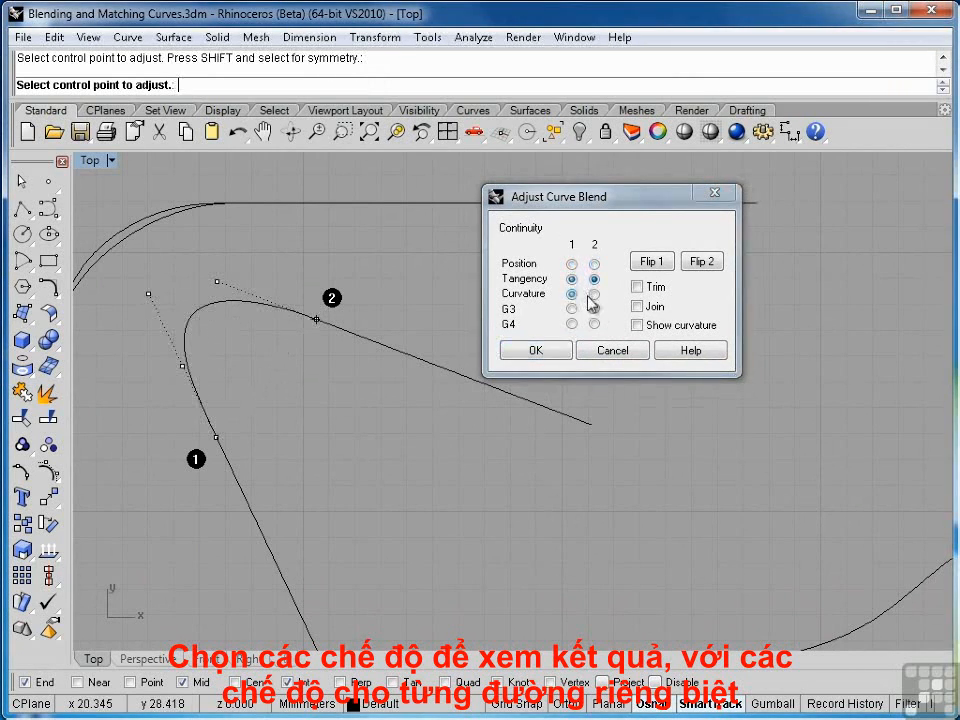
{"action": "left_click", "coordinate": [593, 295]}
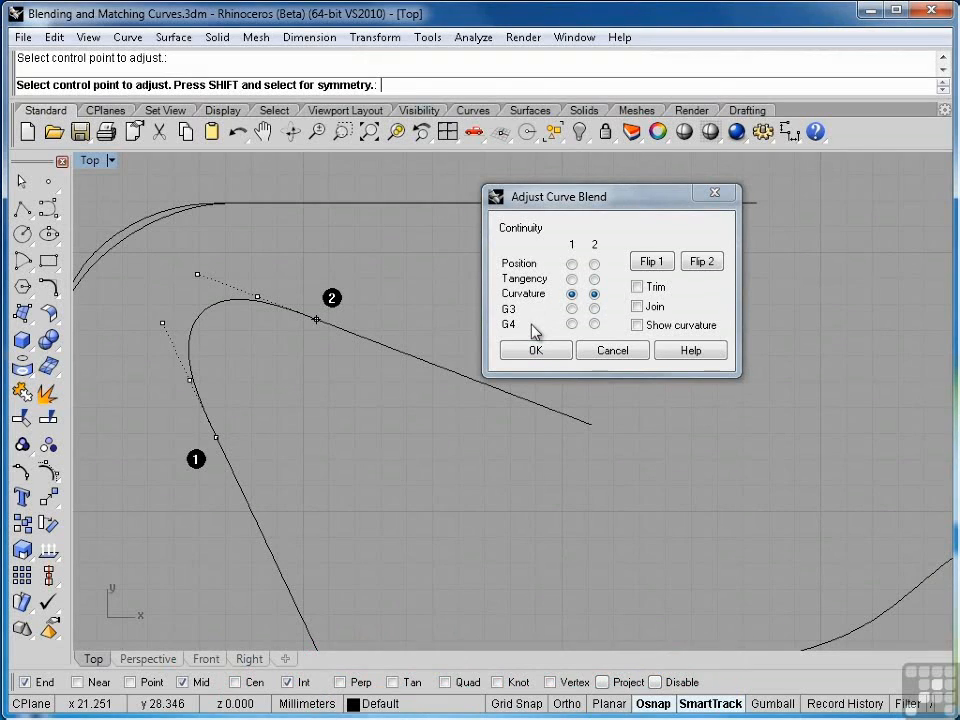
{"action": "left_click", "coordinate": [572, 310]}
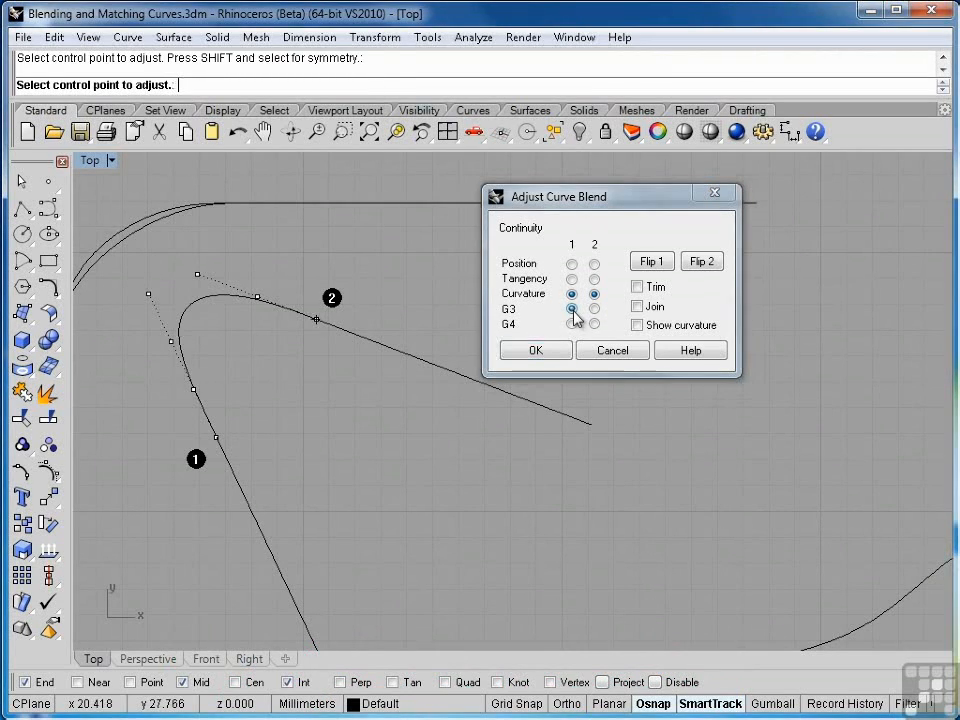
{"action": "left_click", "coordinate": [572, 324]}
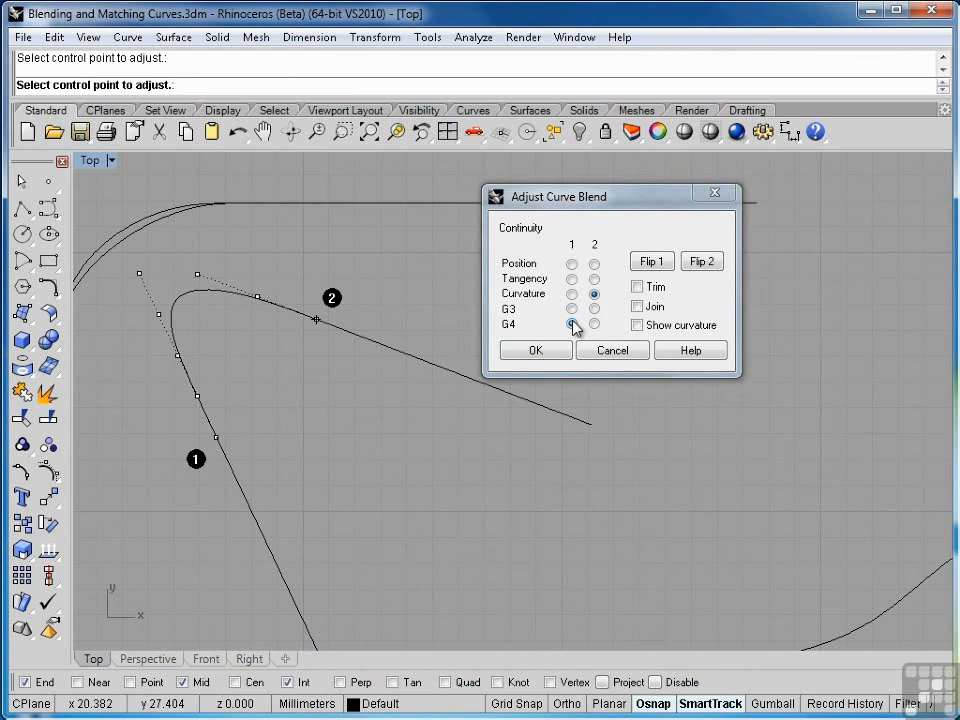
{"action": "left_click", "coordinate": [572, 295]}
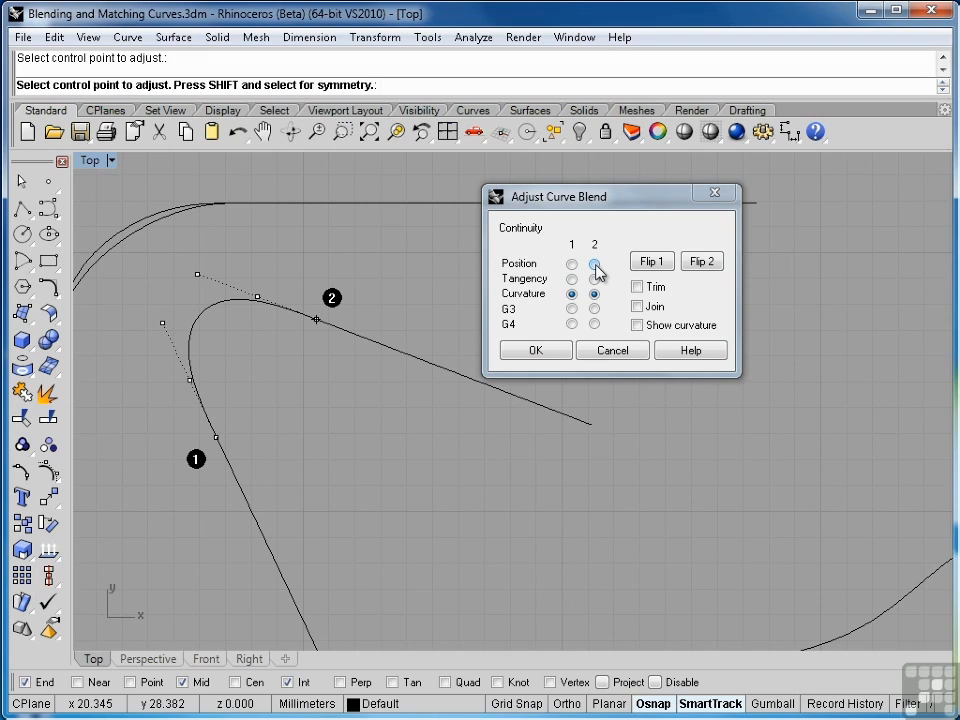
Set both ends of the adjustable blend to Tangency continuity
{"action": "left_click", "coordinate": [594, 264]}
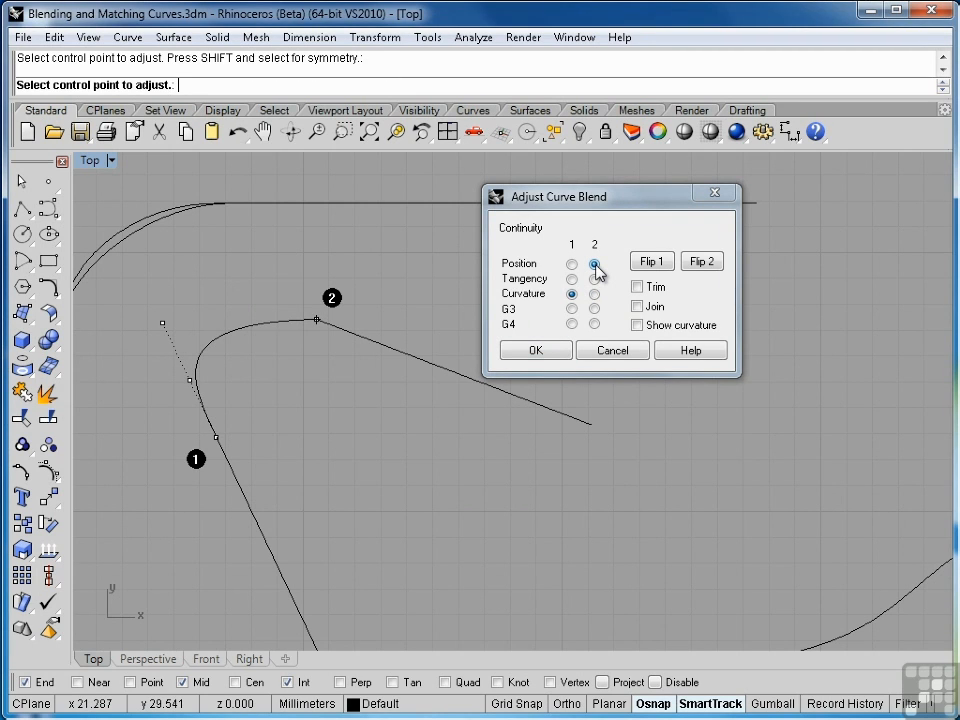
{"action": "left_click", "coordinate": [594, 279]}
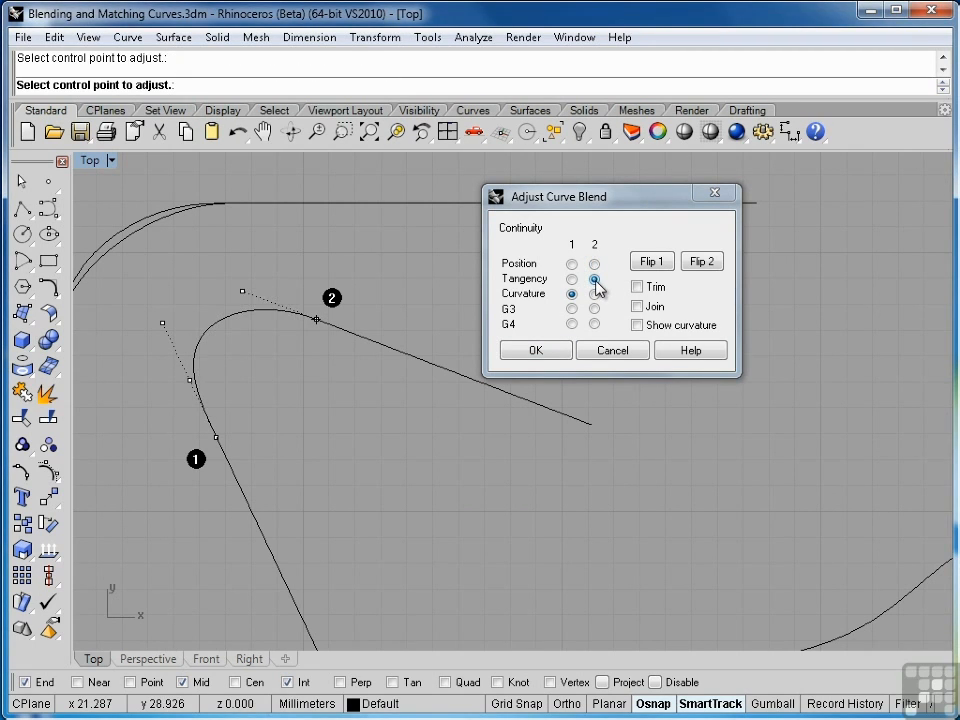
{"action": "left_click", "coordinate": [571, 279]}
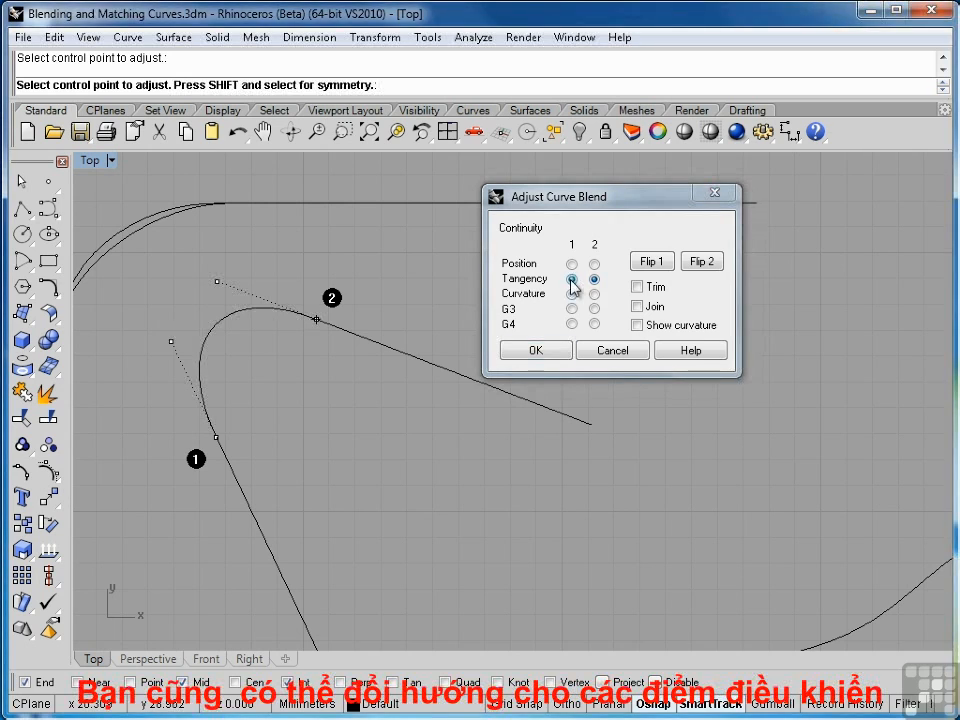
Flip the blend direction at each end and flip them back again
{"action": "left_click", "coordinate": [653, 265]}
{"action": "left_click", "coordinate": [701, 266]}
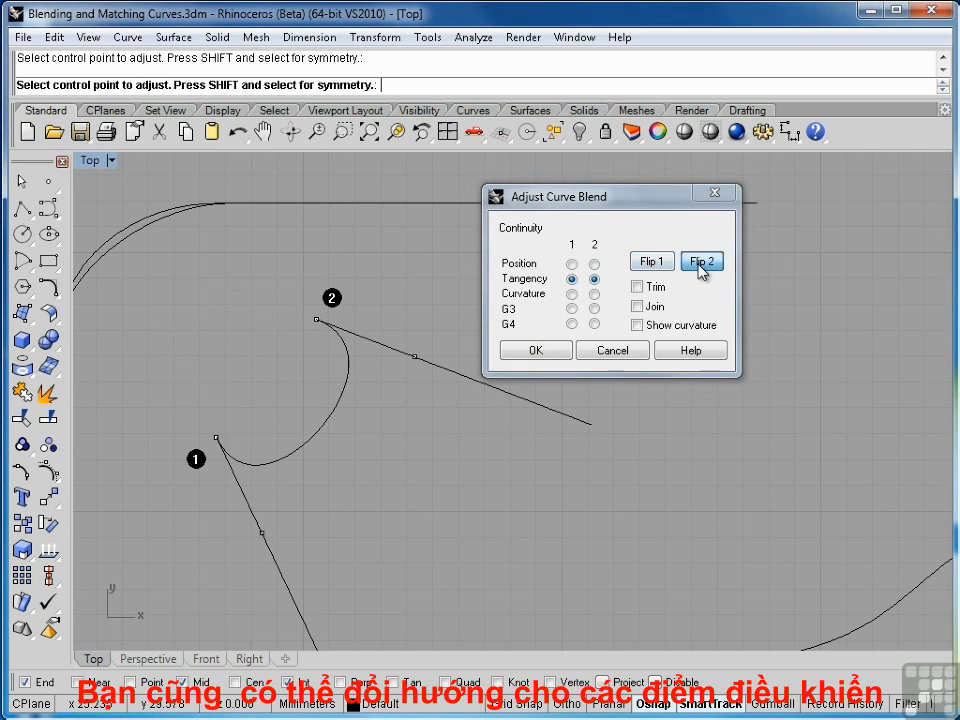
{"action": "left_click", "coordinate": [701, 268]}
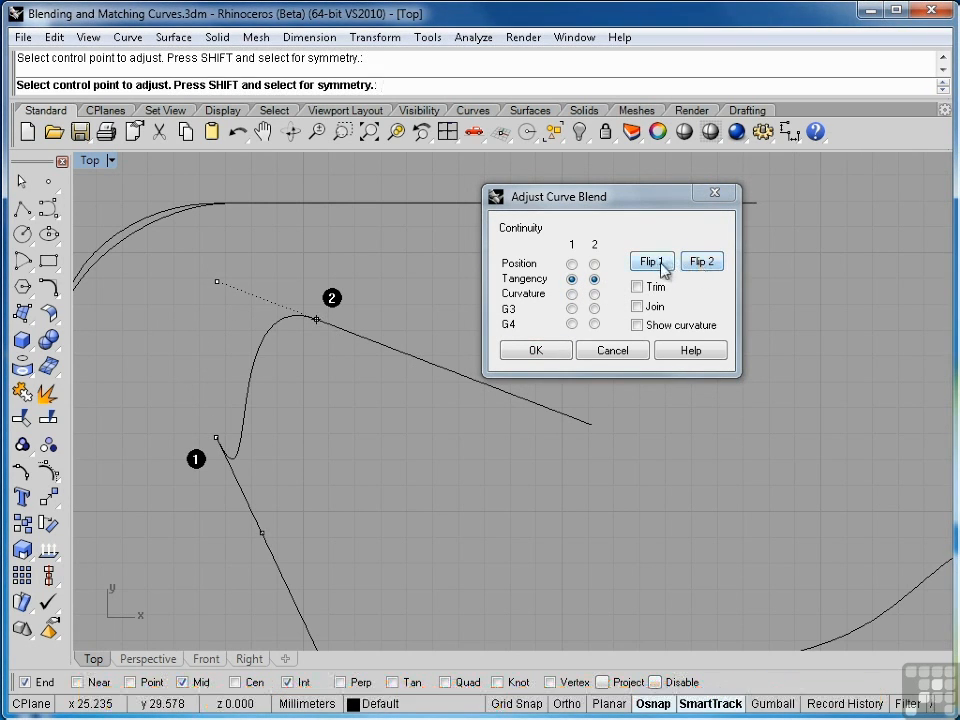
{"action": "left_click", "coordinate": [659, 265]}
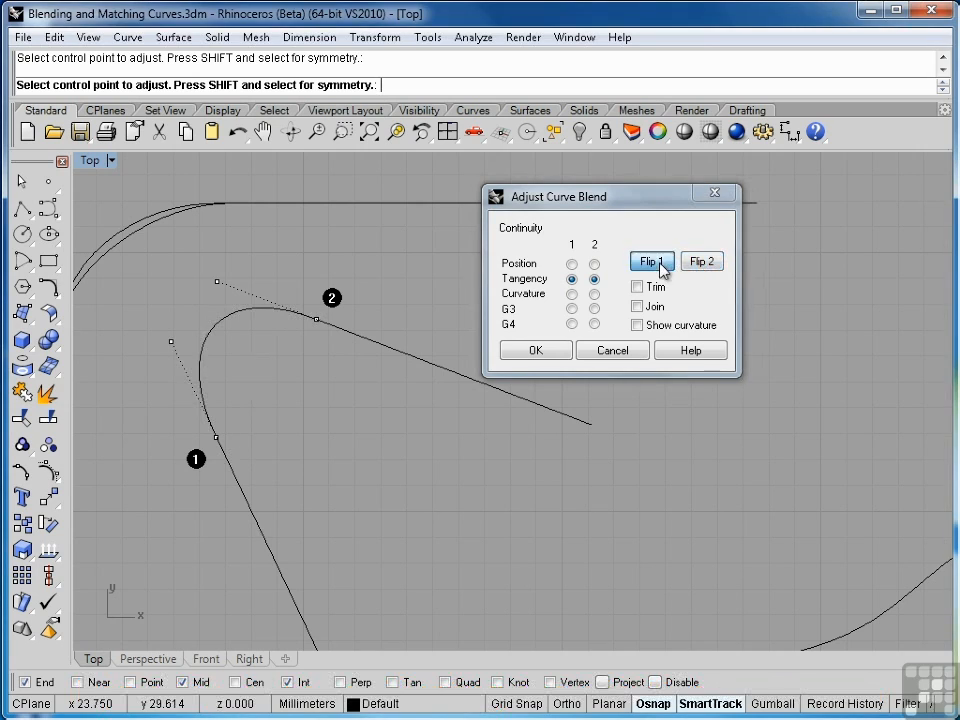
Move the blend's control points by hand, adjusting one symmetrically on both sides
{"action": "left_click", "coordinate": [217, 283]}
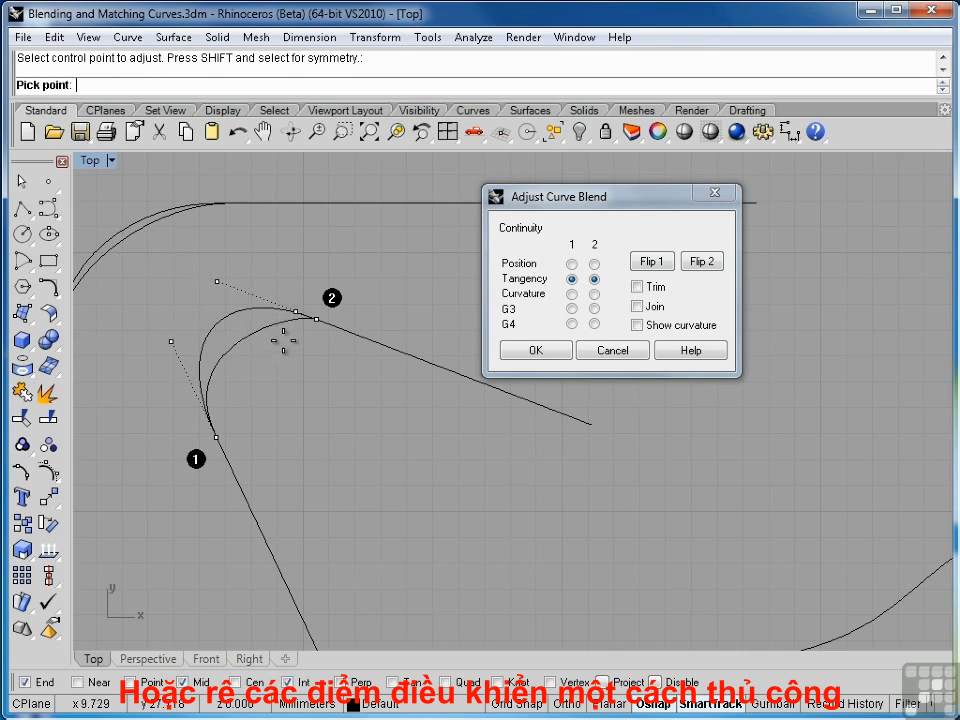
{"action": "left_click", "coordinate": [278, 318]}
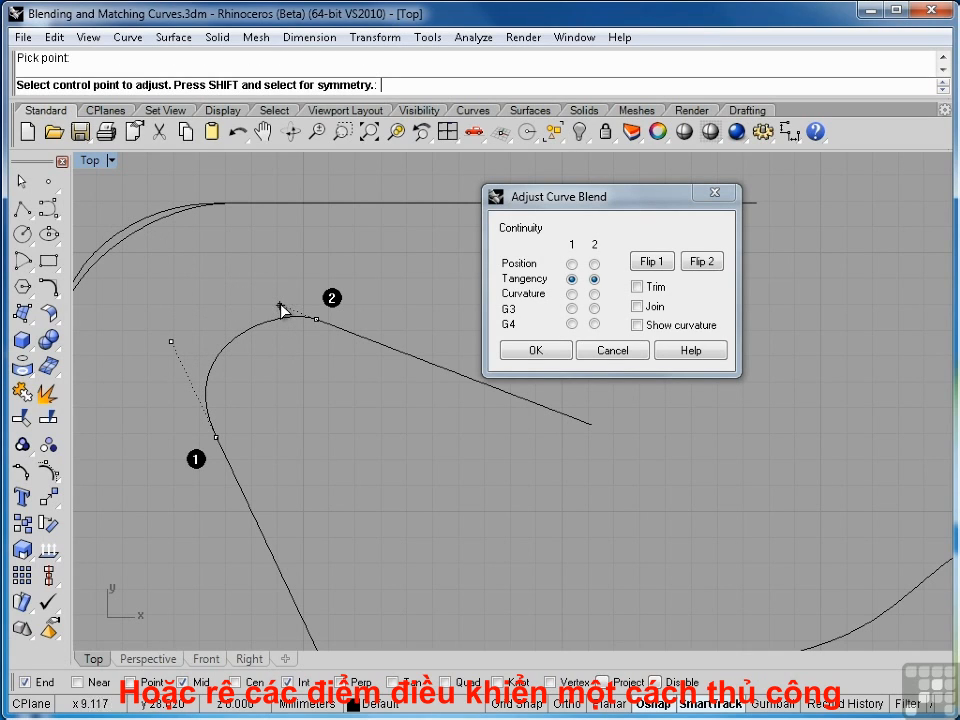
{"action": "key", "text": "shift"}
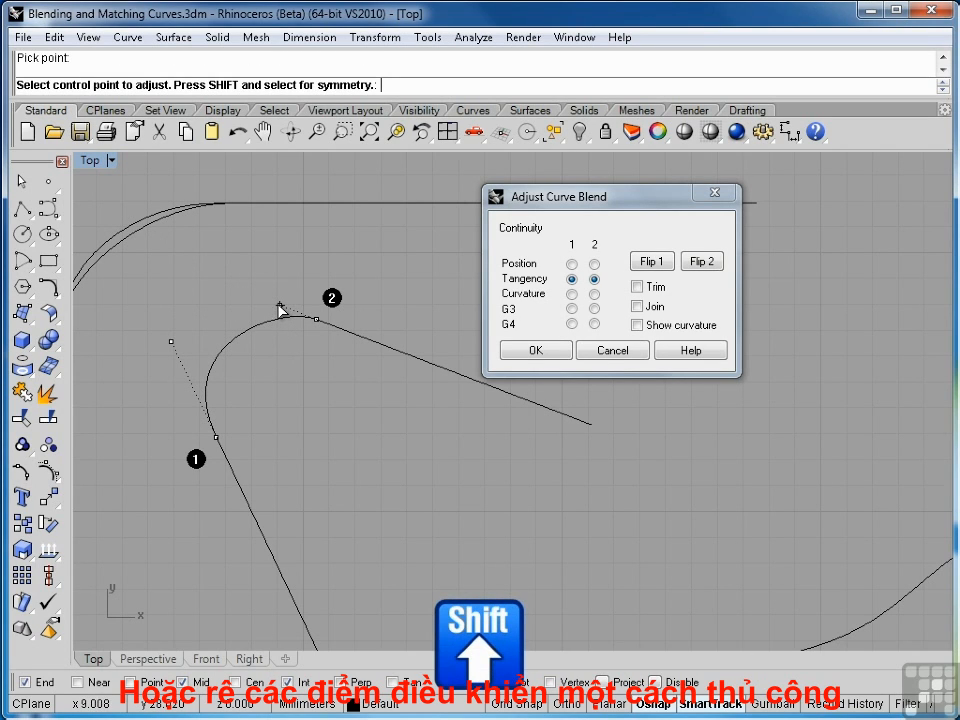
{"action": "left_click", "coordinate": [280, 308], "text": "shift"}
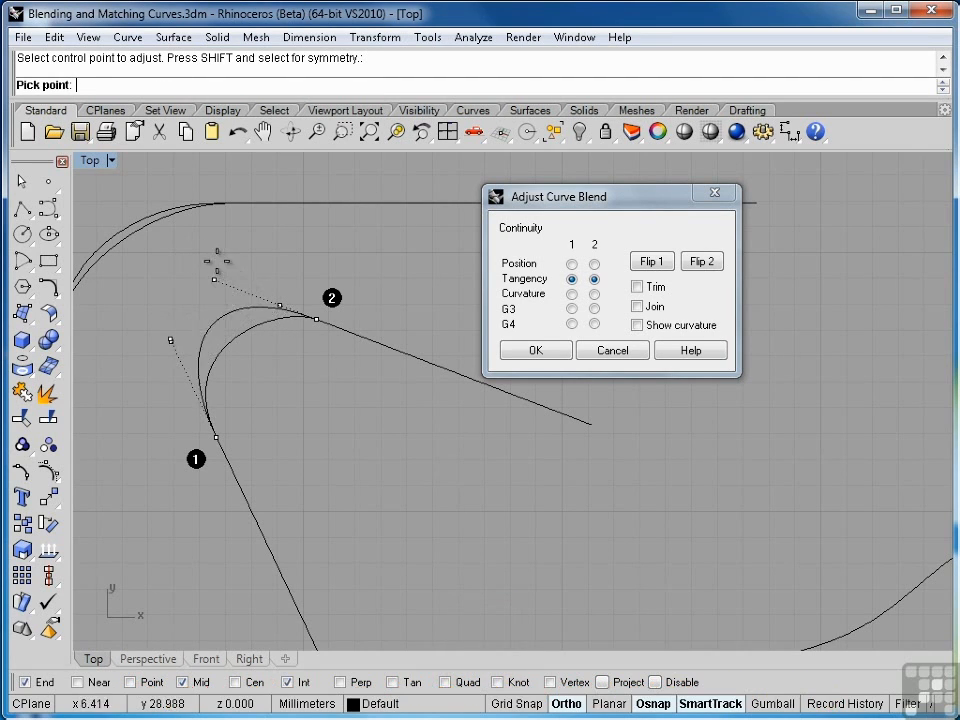
{"action": "left_click", "coordinate": [230, 287]}
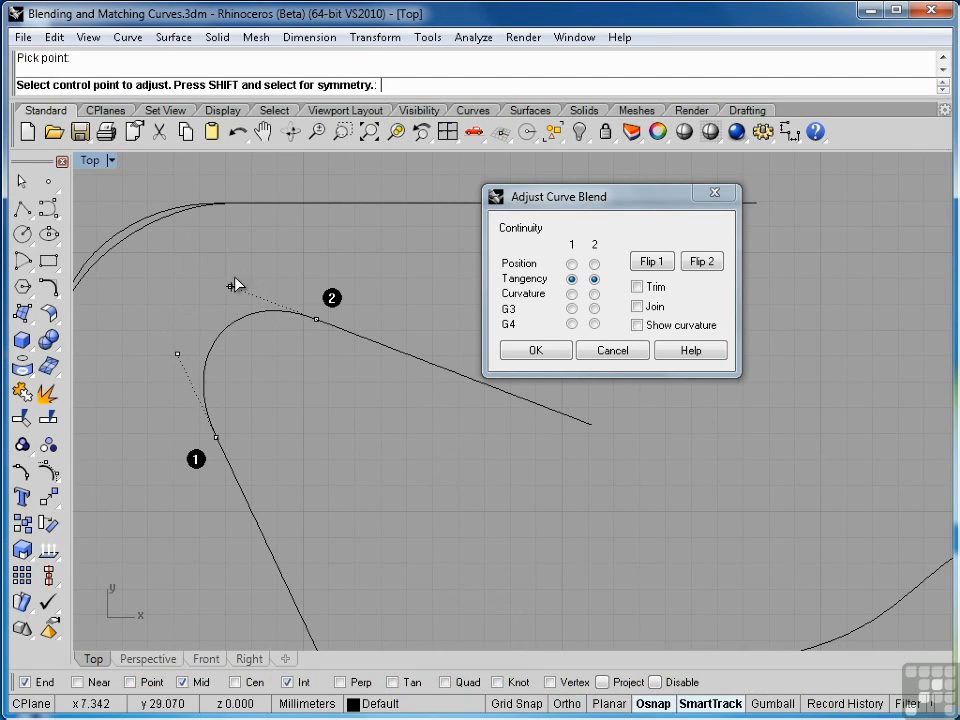
Reset both ends to Tangency continuity via Curvature and accept the adjustable blend
{"action": "left_click", "coordinate": [571, 294]}
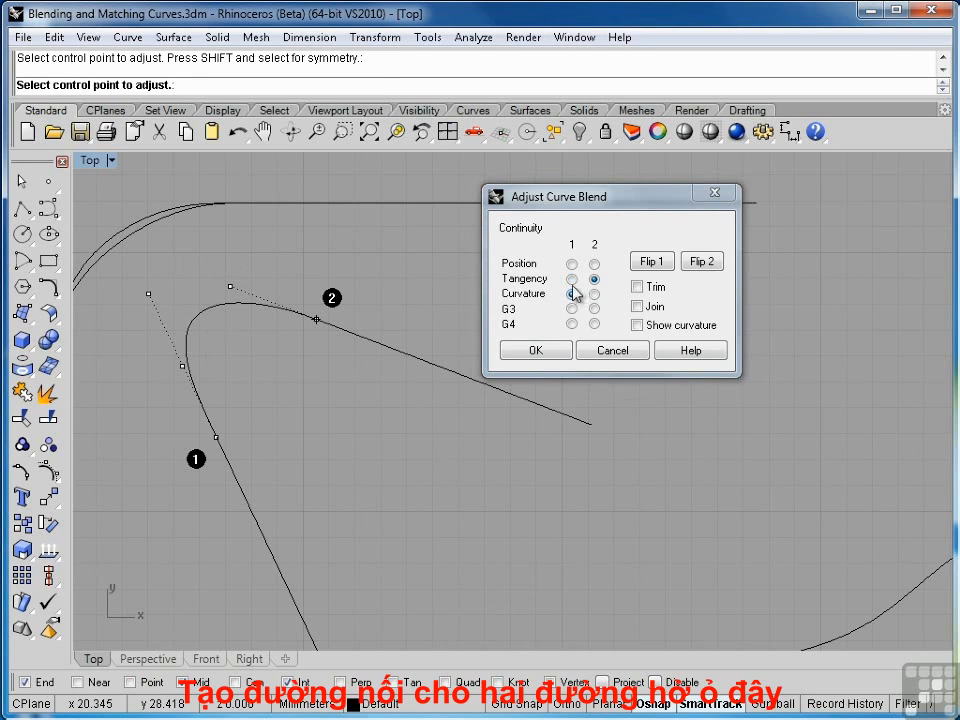
{"action": "left_click", "coordinate": [594, 294]}
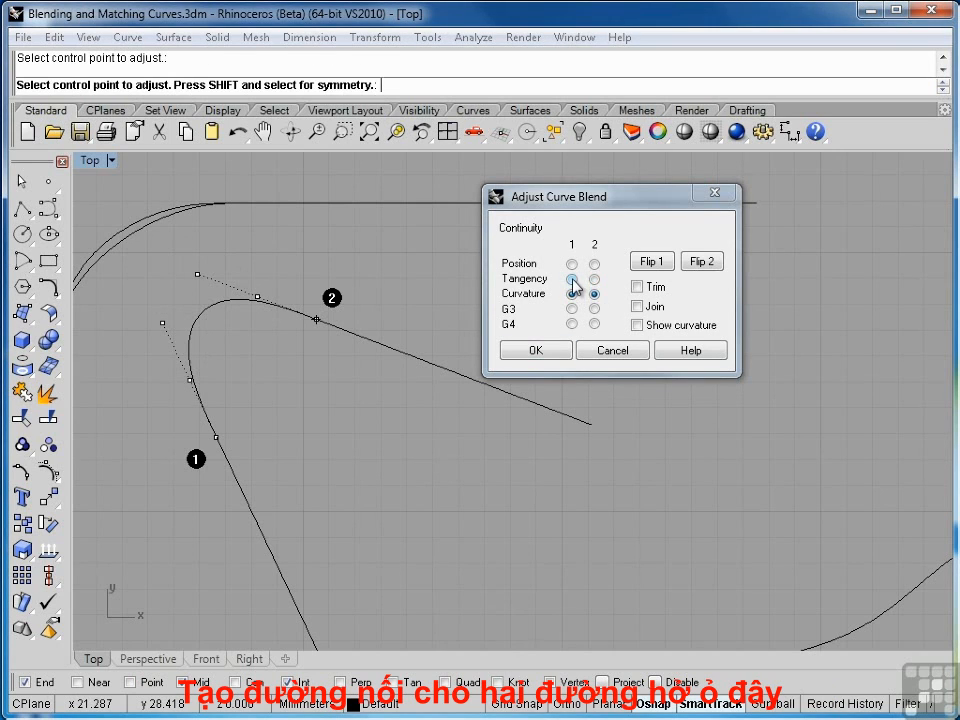
{"action": "left_click", "coordinate": [571, 279]}
{"action": "left_click", "coordinate": [594, 279]}
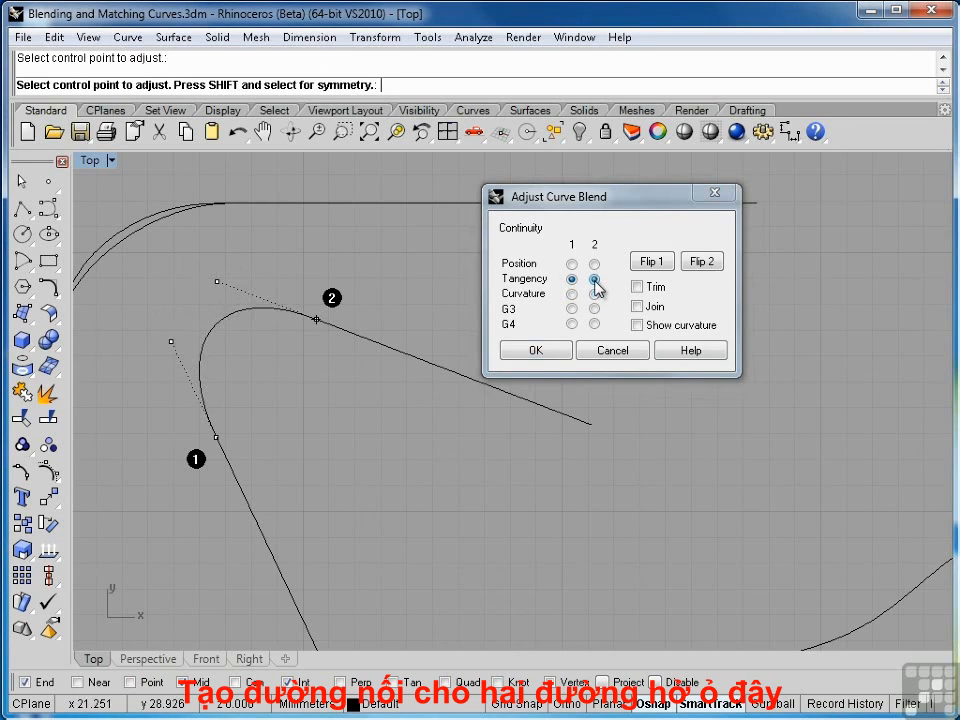
{"action": "left_click", "coordinate": [536, 352]}
Start another Adjustable Curve Blend between the facing ends of the two S-shaped curves
{"action": "scroll", "coordinate": [396, 463], "scroll_direction": "down", "scroll_amount": 2}
{"action": "right_click_drag", "start_coordinate": [410, 457], "coordinate": [409, 400]}
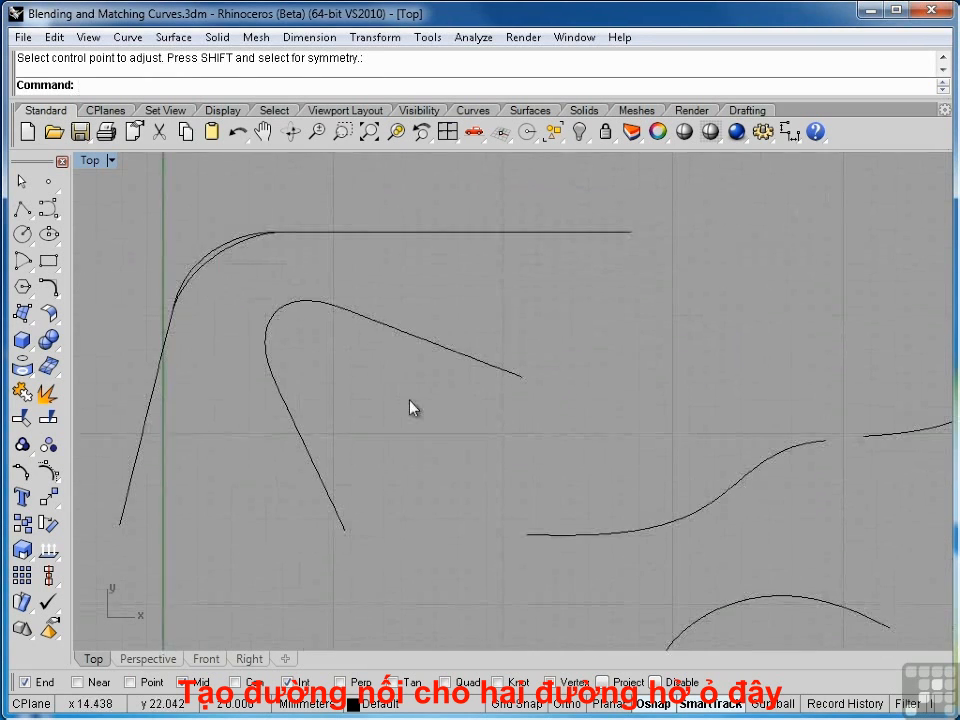
{"action": "scroll", "coordinate": [409, 400], "scroll_direction": "down", "scroll_amount": 2}
{"action": "right_click_drag", "start_coordinate": [594, 445], "coordinate": [478, 361]}
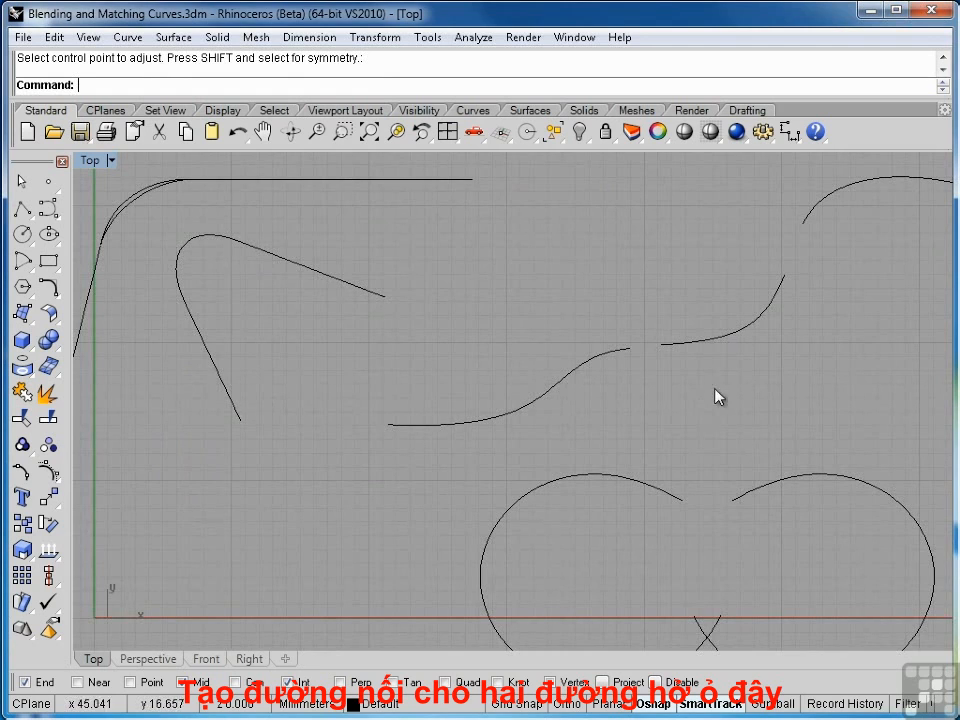
{"action": "scroll", "coordinate": [580, 418], "scroll_direction": "up", "scroll_amount": 4}
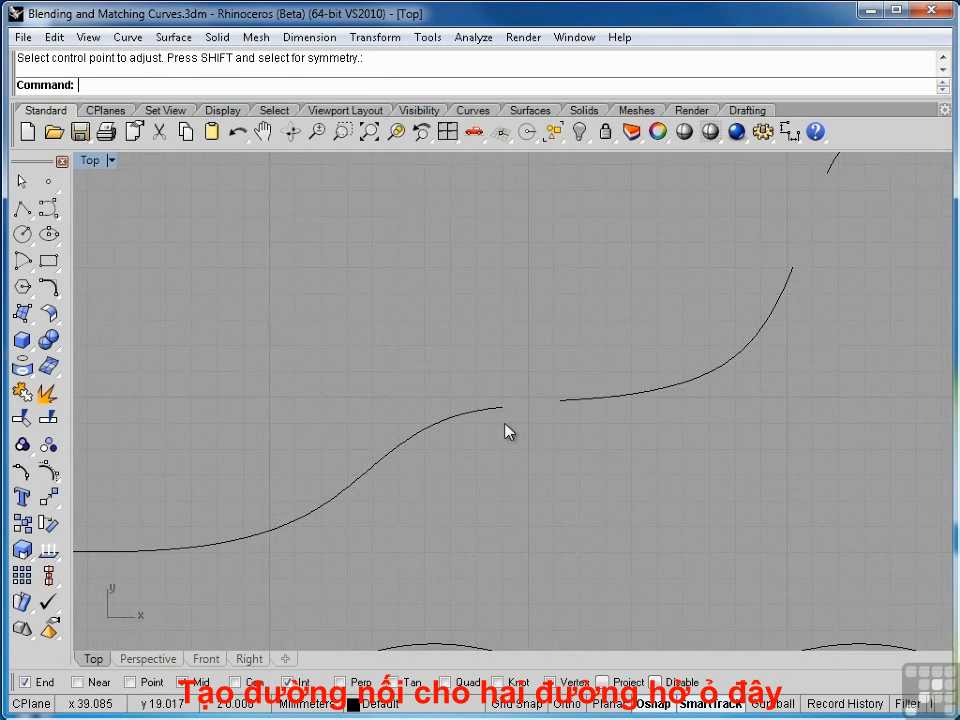
{"action": "key", "text": "Return"}
{"action": "left_click", "coordinate": [505, 412]}
{"action": "left_click", "coordinate": [565, 402]}
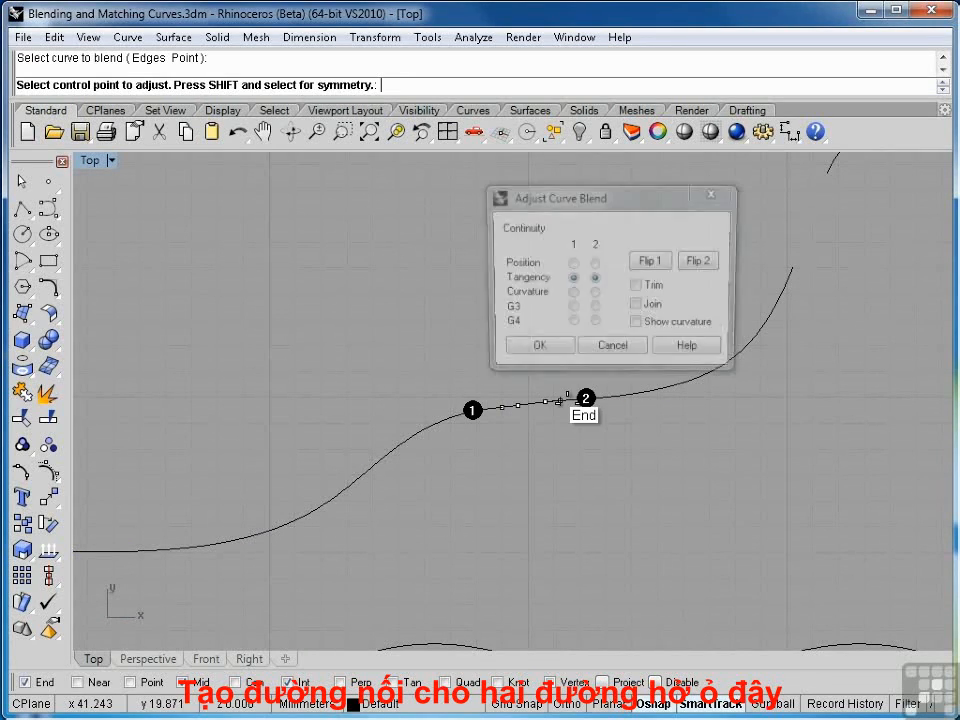
Slide the blend's first end back along the left curve and pull its control point outward
{"action": "left_click_drag", "start_coordinate": [657, 198], "coordinate": [877, 492]}
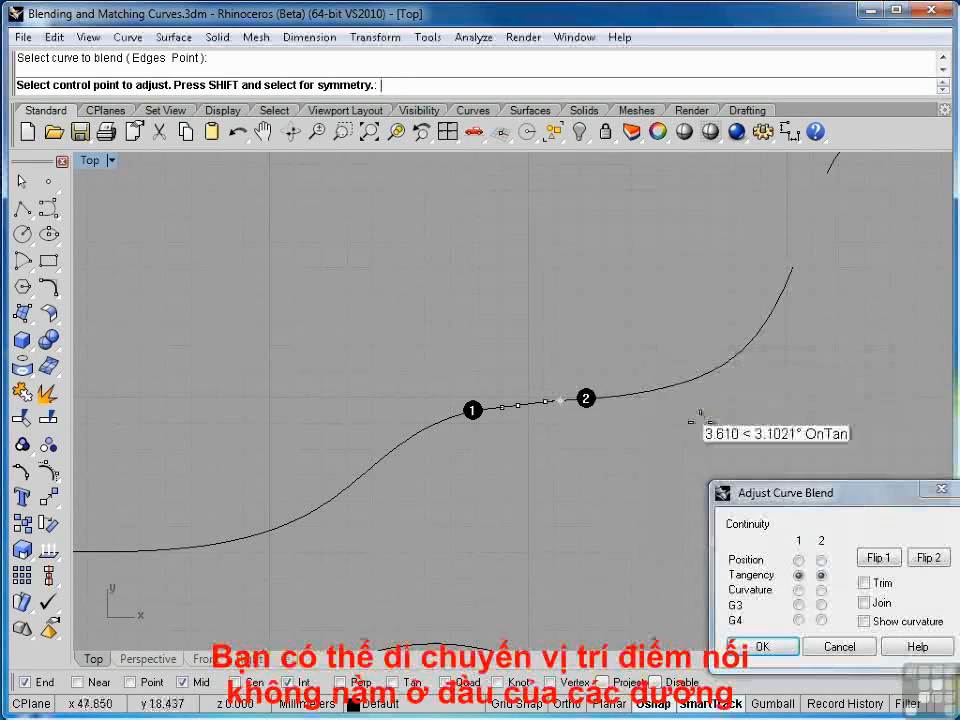
{"action": "scroll", "coordinate": [553, 426], "scroll_direction": "up", "scroll_amount": 5}
{"action": "right_click_drag", "start_coordinate": [439, 493], "coordinate": [516, 366]}
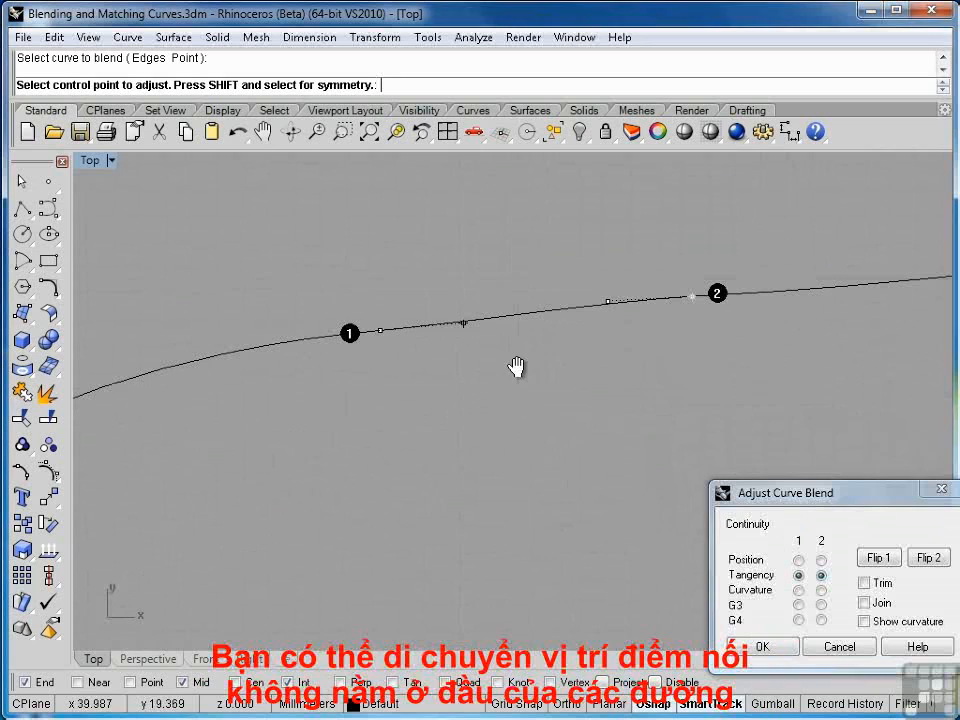
{"action": "left_click", "coordinate": [464, 322]}
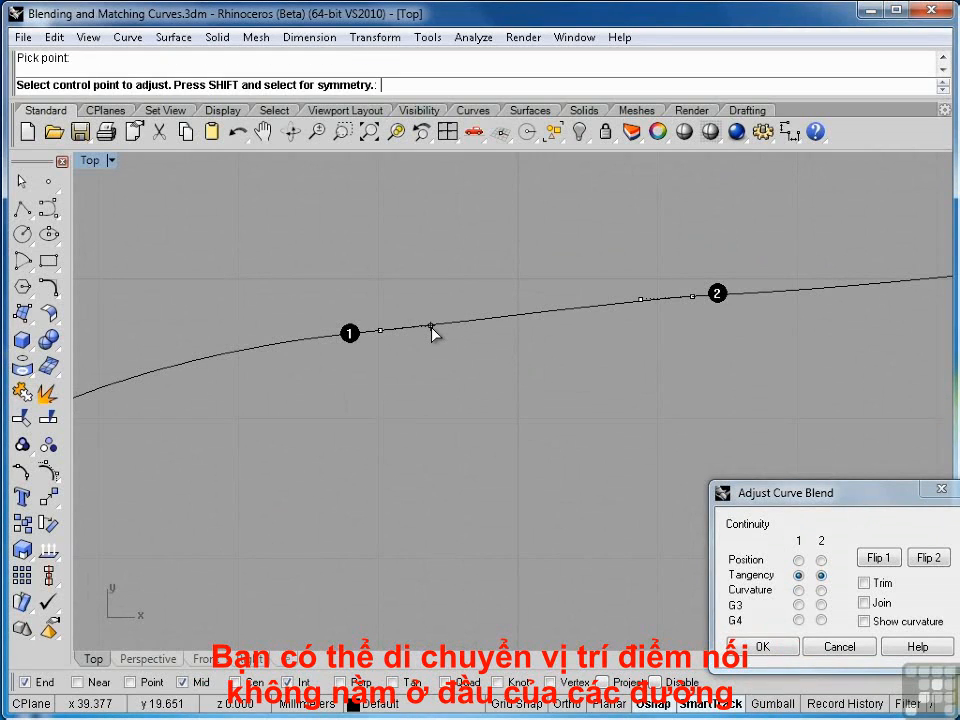
{"action": "scroll", "coordinate": [495, 432], "scroll_direction": "down", "scroll_amount": 2}
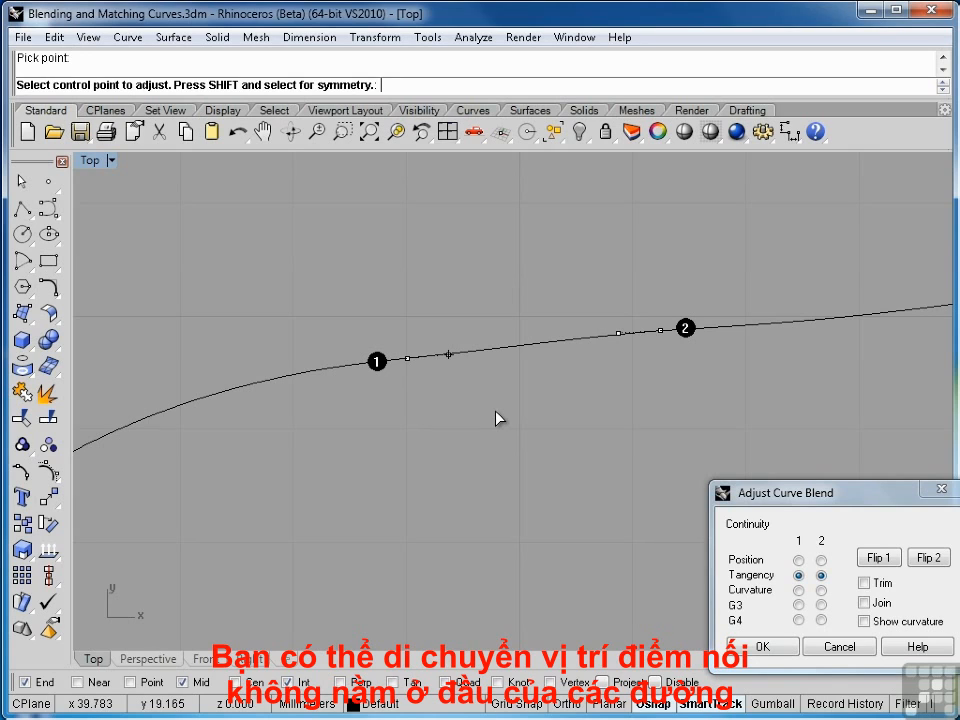
{"action": "scroll", "coordinate": [664, 356], "scroll_direction": "down", "scroll_amount": 3}
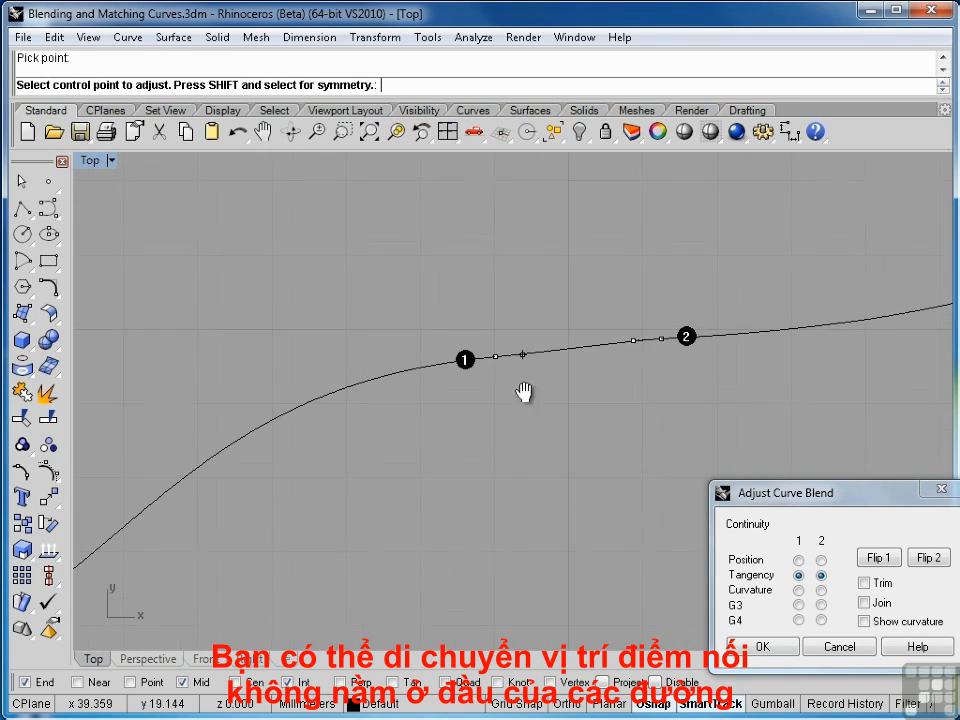
{"action": "right_click_drag", "start_coordinate": [524, 392], "coordinate": [566, 323]}
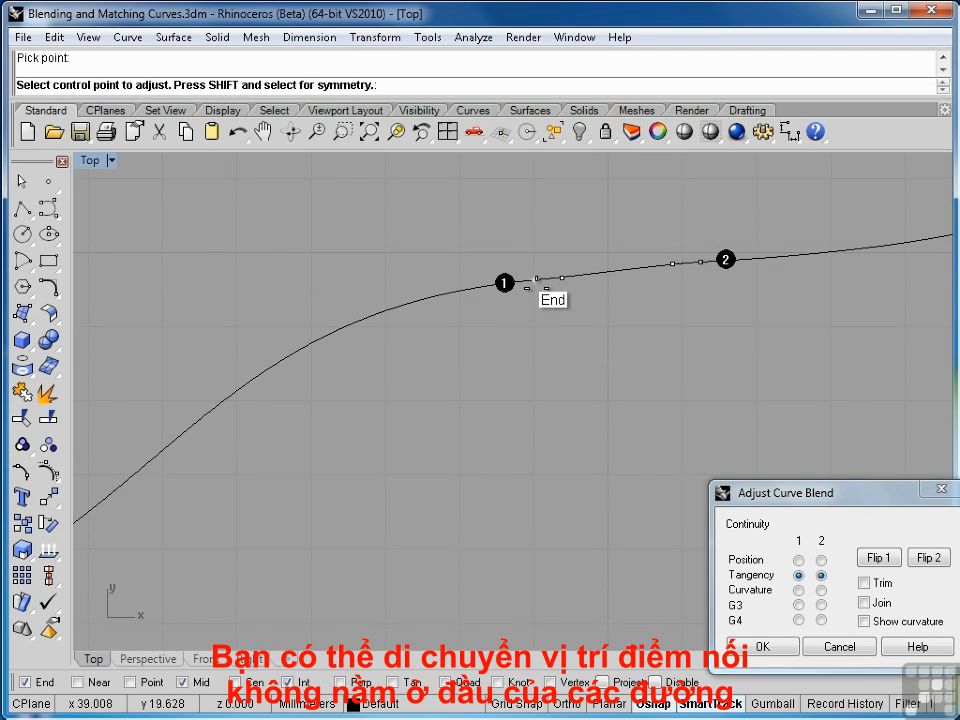
{"action": "left_click", "coordinate": [535, 277]}
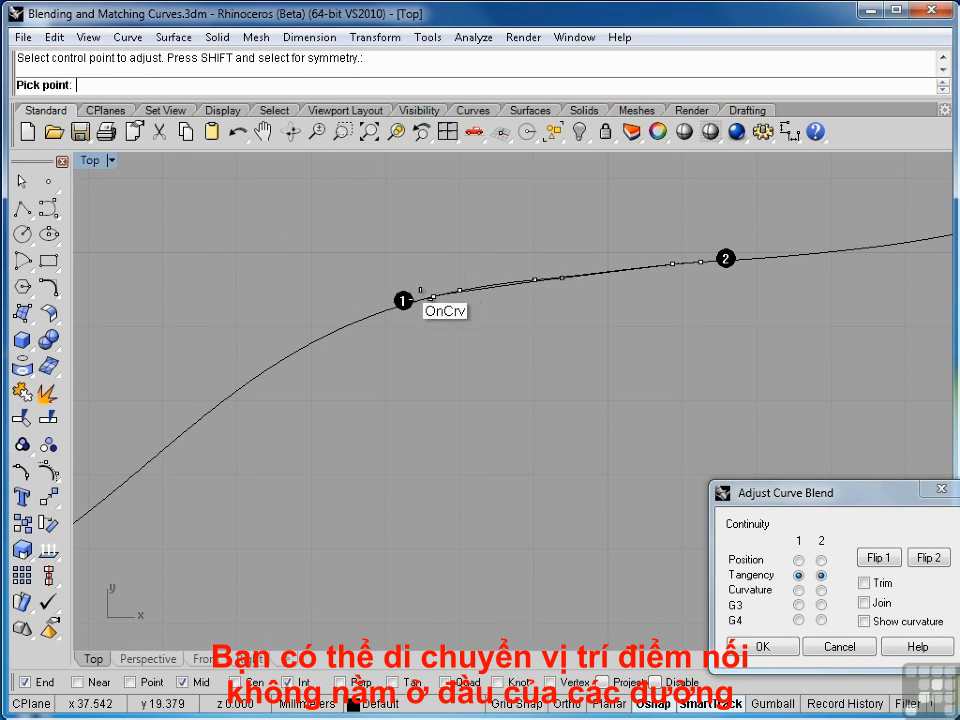
{"action": "left_click", "coordinate": [258, 377]}
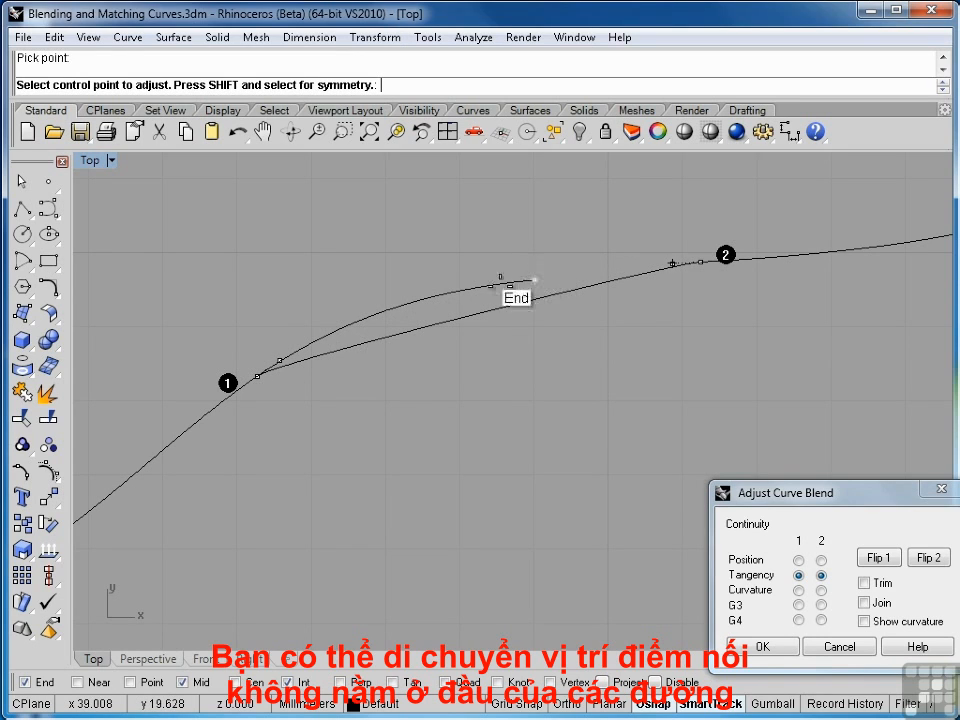
{"action": "left_click", "coordinate": [280, 361]}
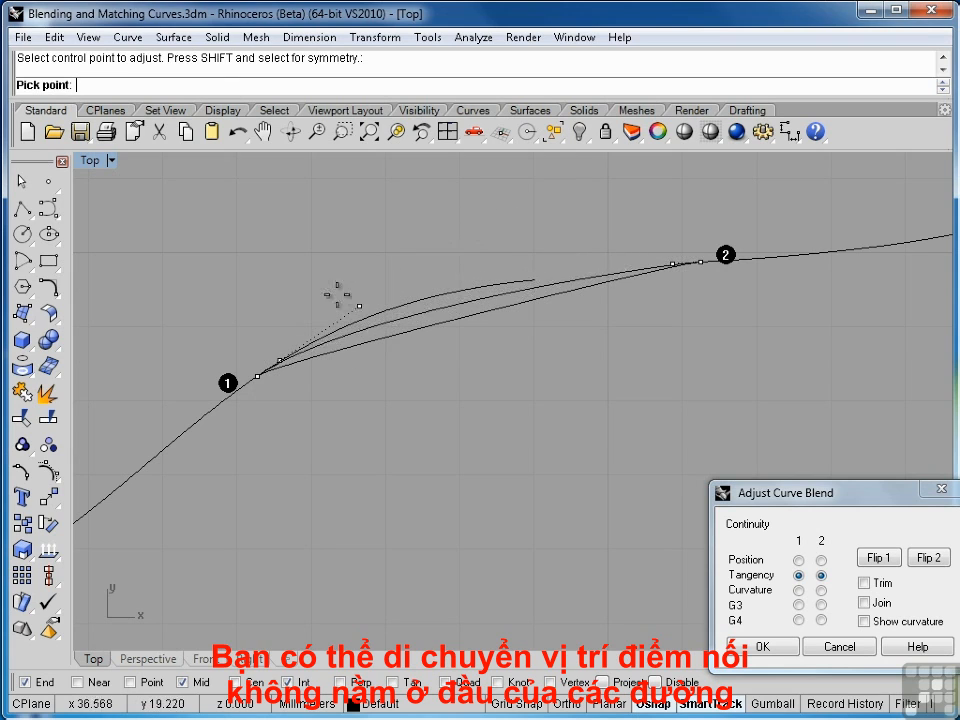
{"action": "left_click", "coordinate": [369, 275]}
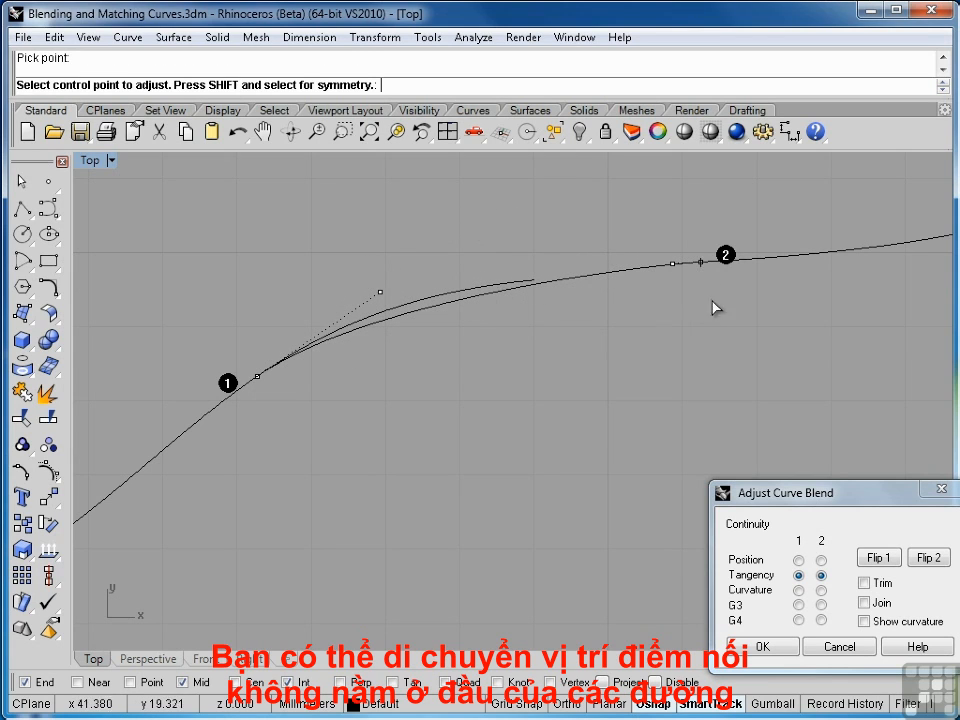
Slide the blend's second end along the right curve and move the control point next to it
{"action": "left_click", "coordinate": [701, 262]}
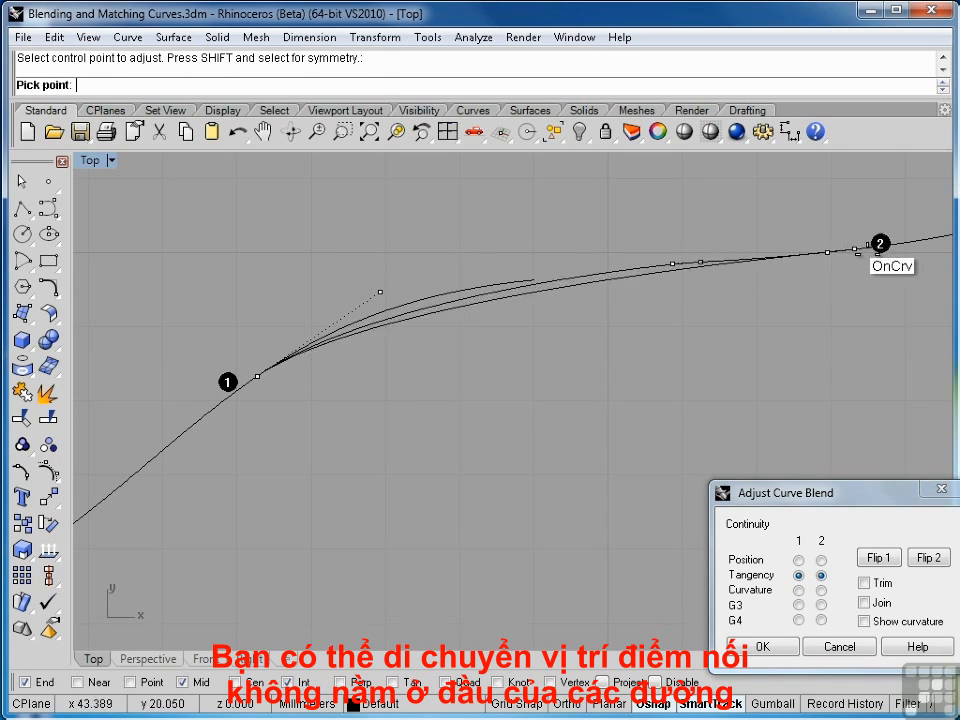
{"action": "left_click", "coordinate": [880, 247]}
{"action": "left_click", "coordinate": [853, 250]}
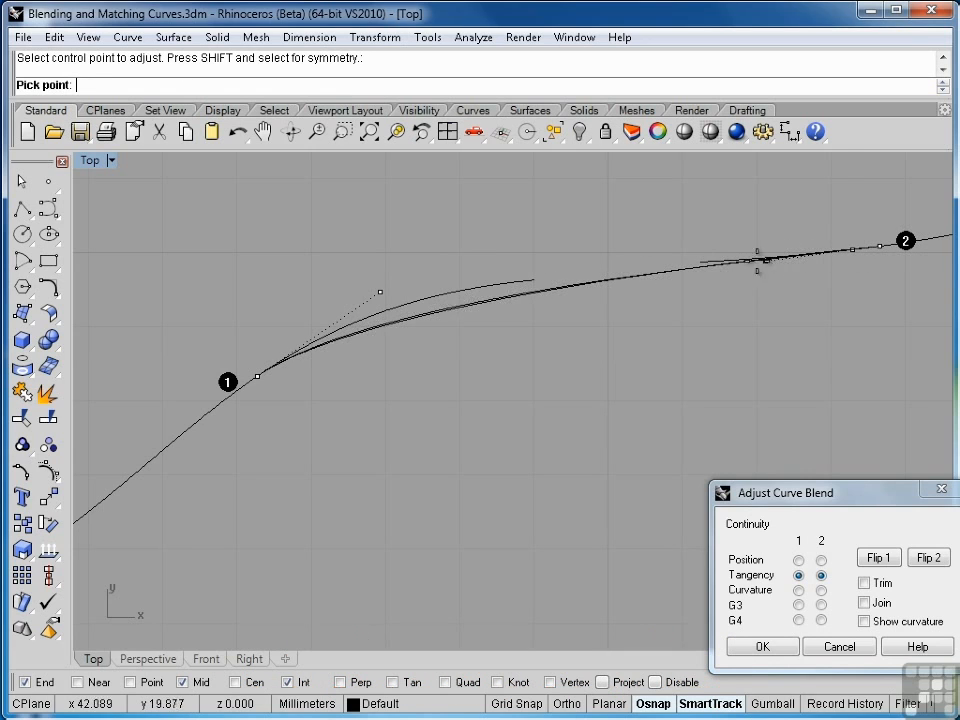
{"action": "left_click", "coordinate": [655, 275]}
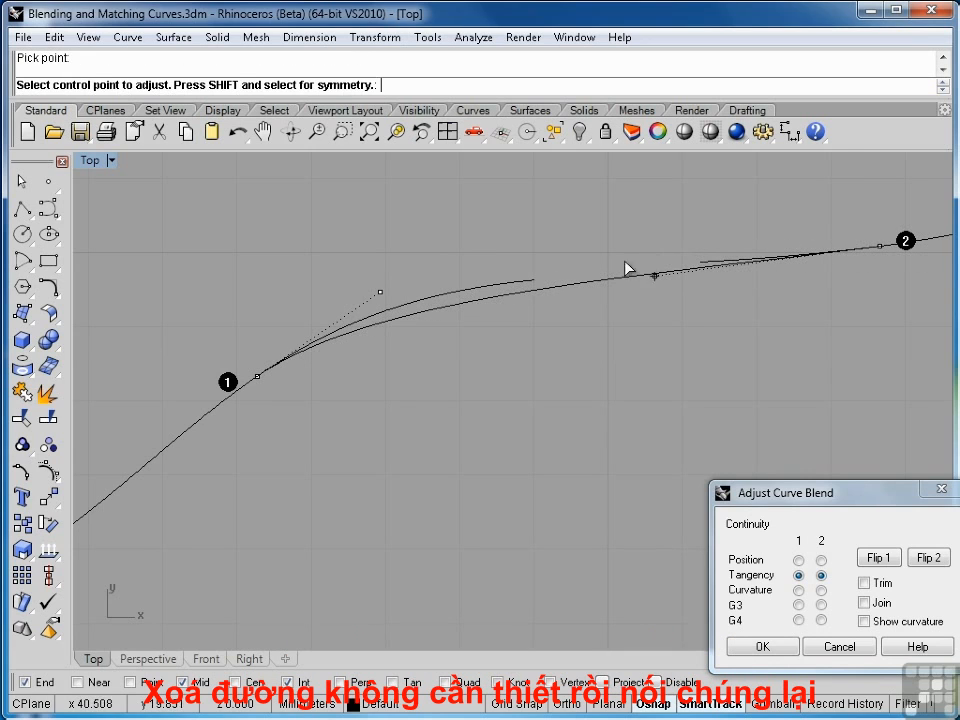
Pull the blend's first control point further out along its tangent and accept the adjustable blend
{"action": "left_click", "coordinate": [380, 294]}
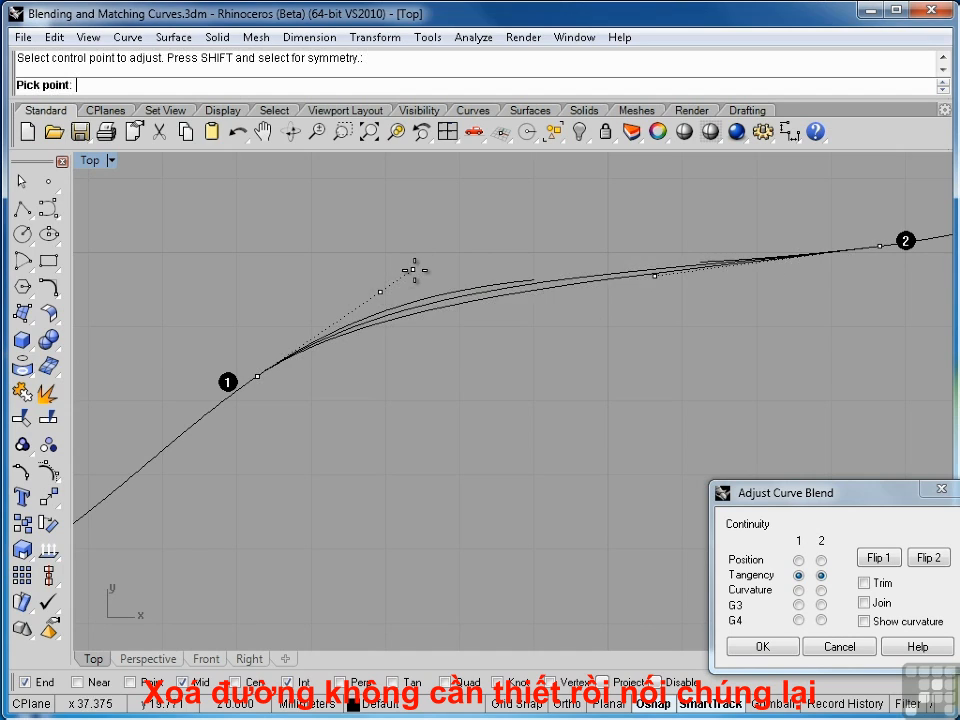
{"action": "left_click", "coordinate": [414, 271]}
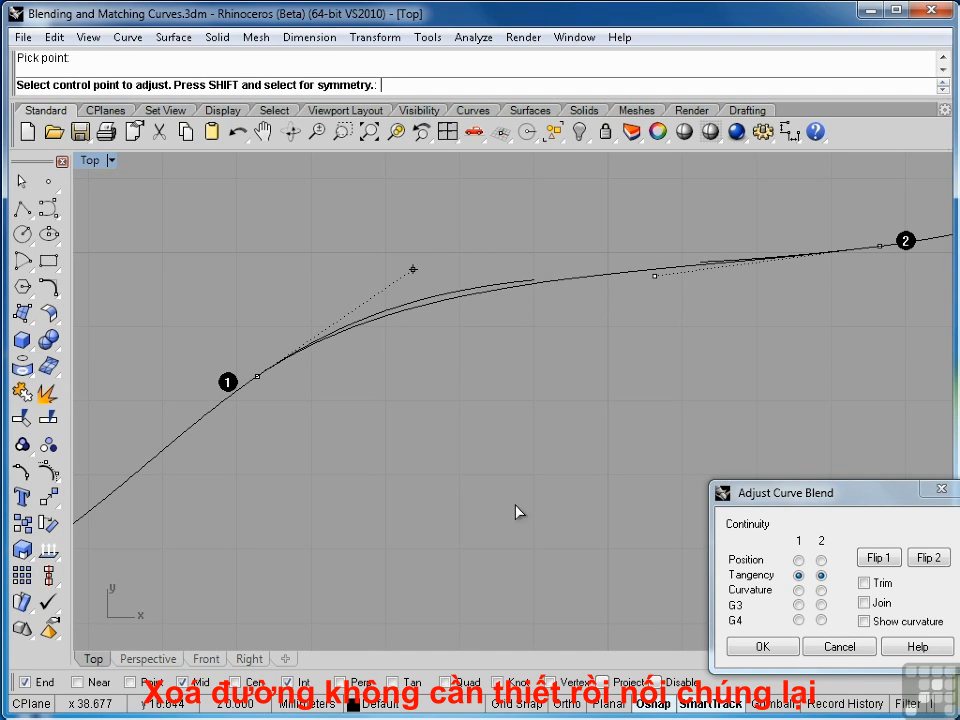
{"action": "left_click", "coordinate": [763, 648]}
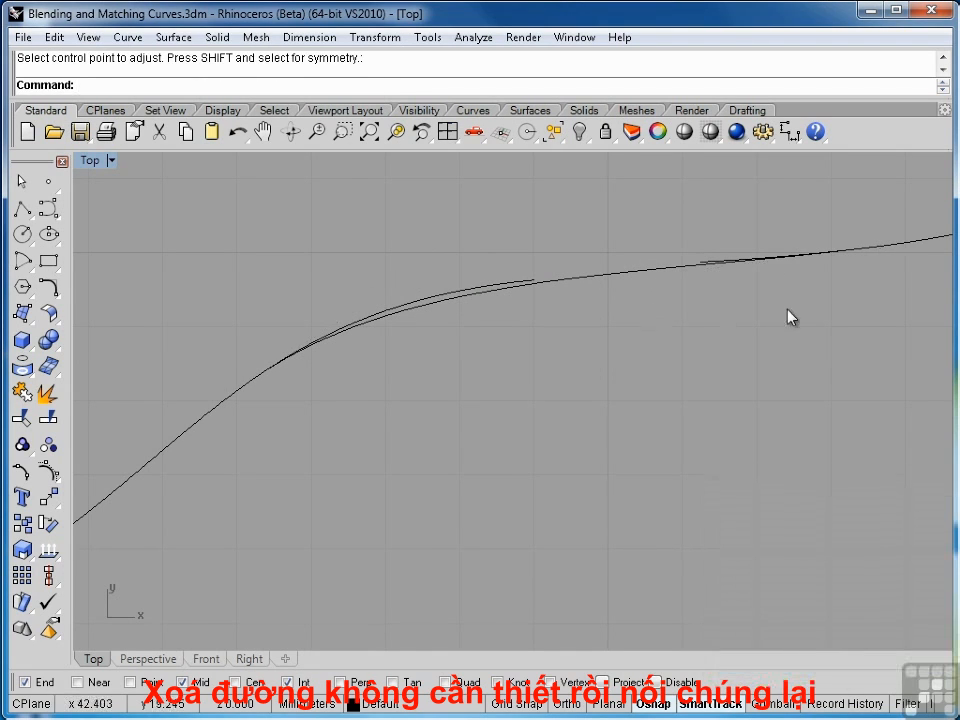
Trim away the overlapping curve pieces at both ends of the blend using the curves as cutters
{"action": "right_click_drag", "start_coordinate": [789, 317], "coordinate": [660, 360]}
{"action": "left_click", "coordinate": [398, 331]}
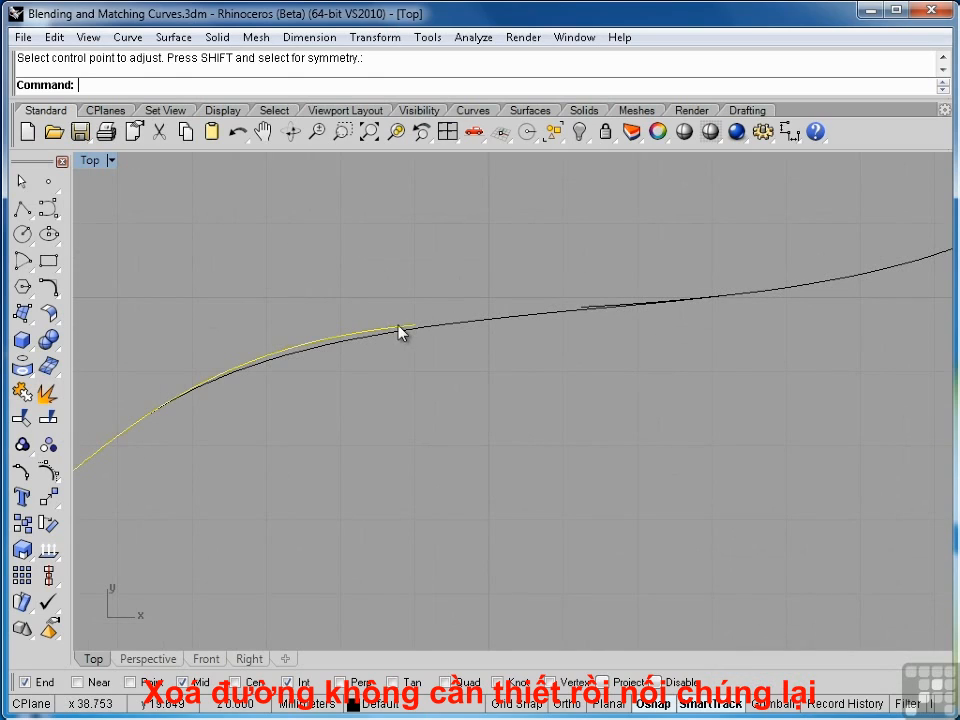
{"action": "left_click", "coordinate": [422, 332], "text": "shift"}
{"action": "left_click", "coordinate": [597, 310], "text": "shift"}
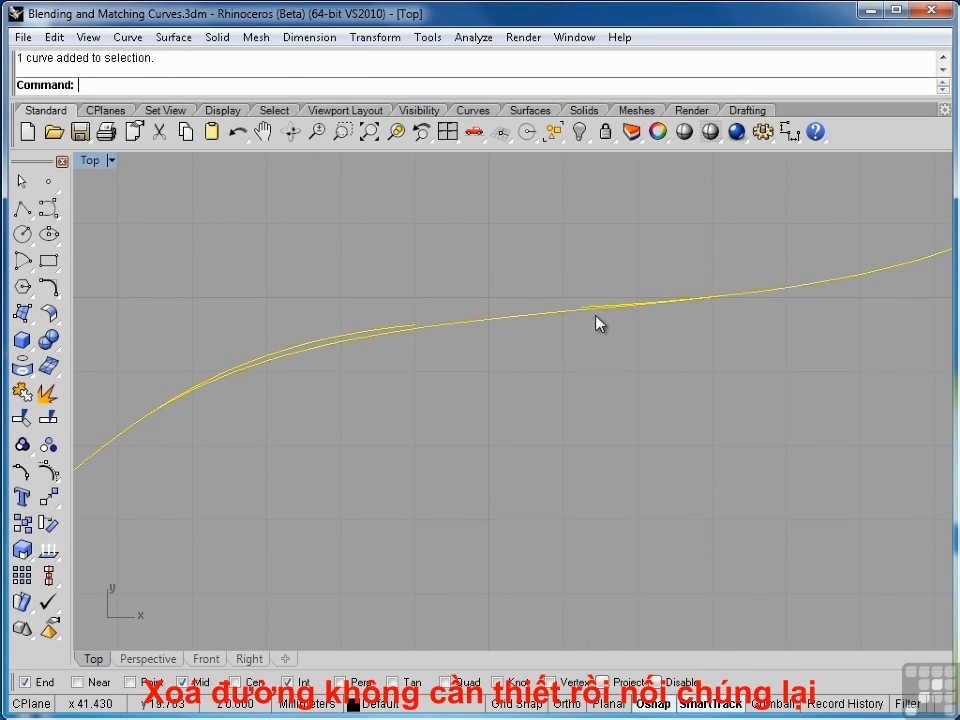
{"action": "left_click", "coordinate": [22, 418]}
{"action": "left_click", "coordinate": [382, 328]}
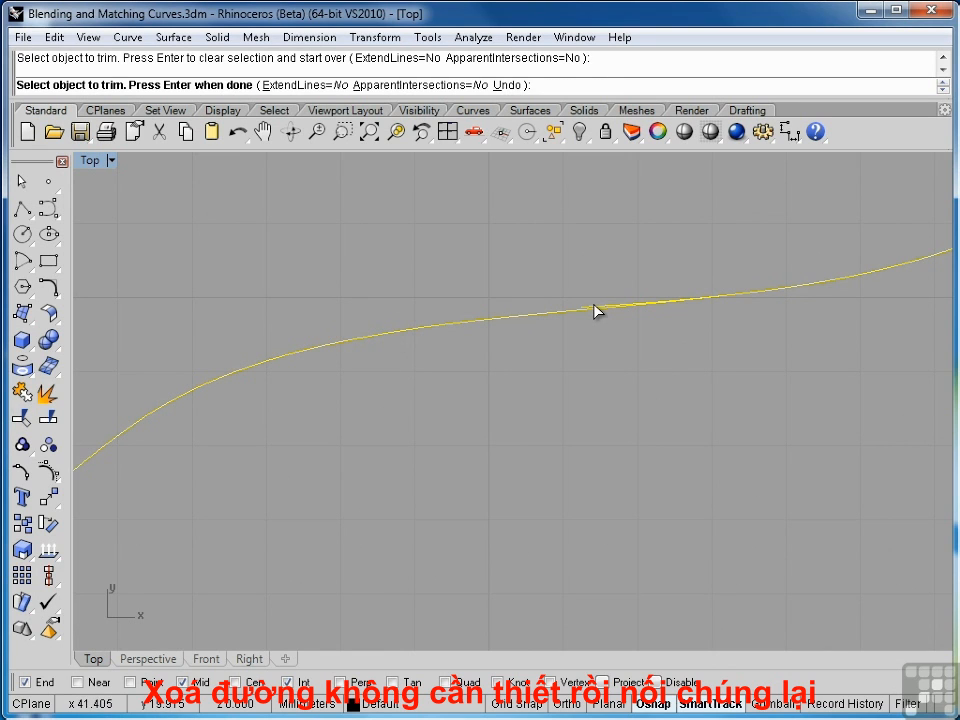
{"action": "left_click", "coordinate": [596, 313]}
Join the blend and the two trimmed curves into one curve
{"action": "scroll", "coordinate": [570, 402], "scroll_direction": "down", "scroll_amount": 3}
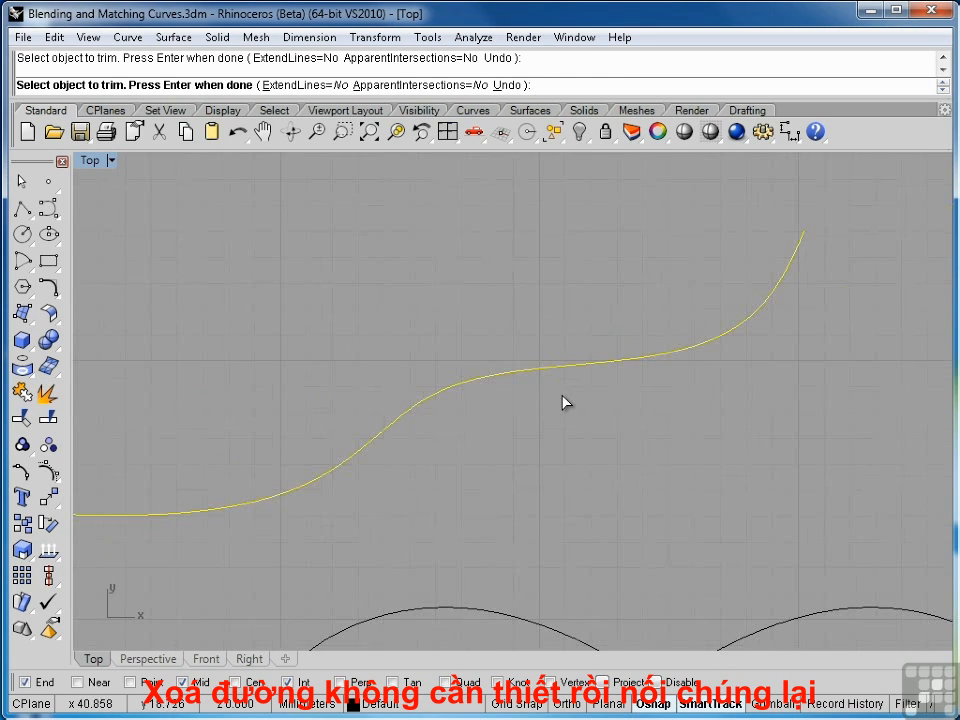
{"action": "middle_click", "coordinate": [564, 401]}
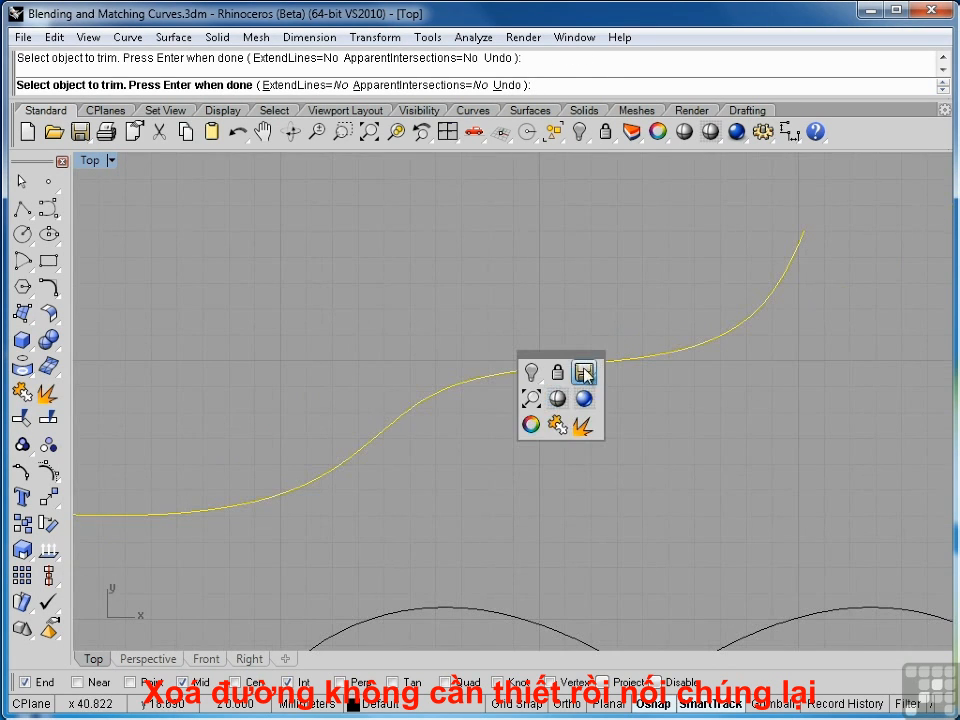
{"action": "left_click", "coordinate": [557, 424]}
{"action": "right_click_drag", "start_coordinate": [546, 431], "coordinate": [655, 348]}
{"action": "scroll", "coordinate": [619, 371], "scroll_direction": "down", "scroll_amount": 3}
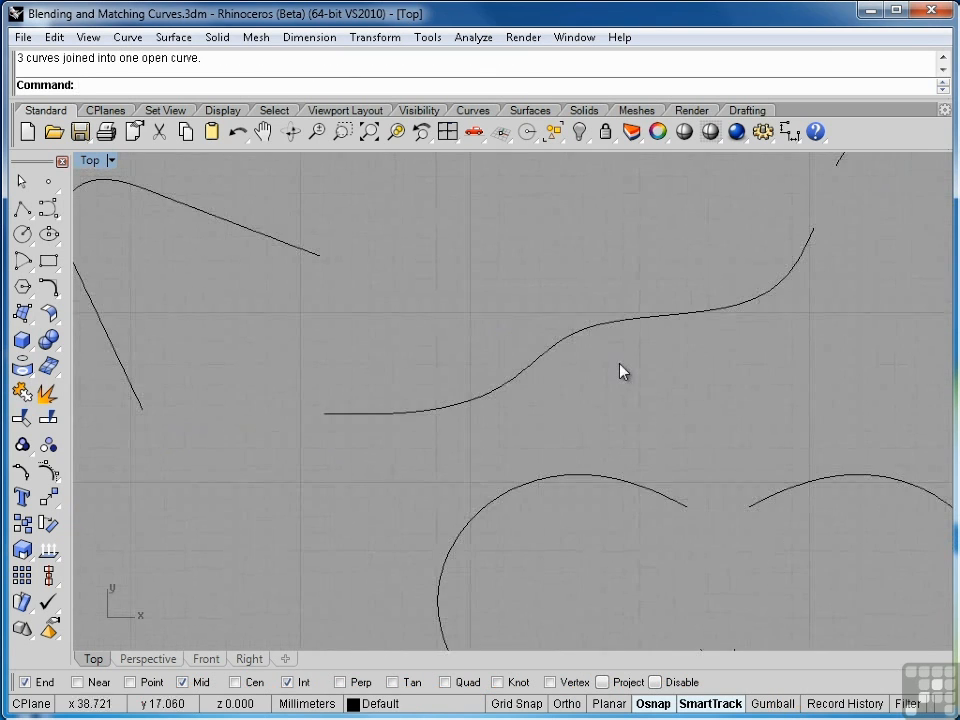
Undo the join, the trim and the blend to restore the two separate curves
{"action": "key", "text": "ctrl+z"}
{"action": "key", "text": "ctrl+z"}
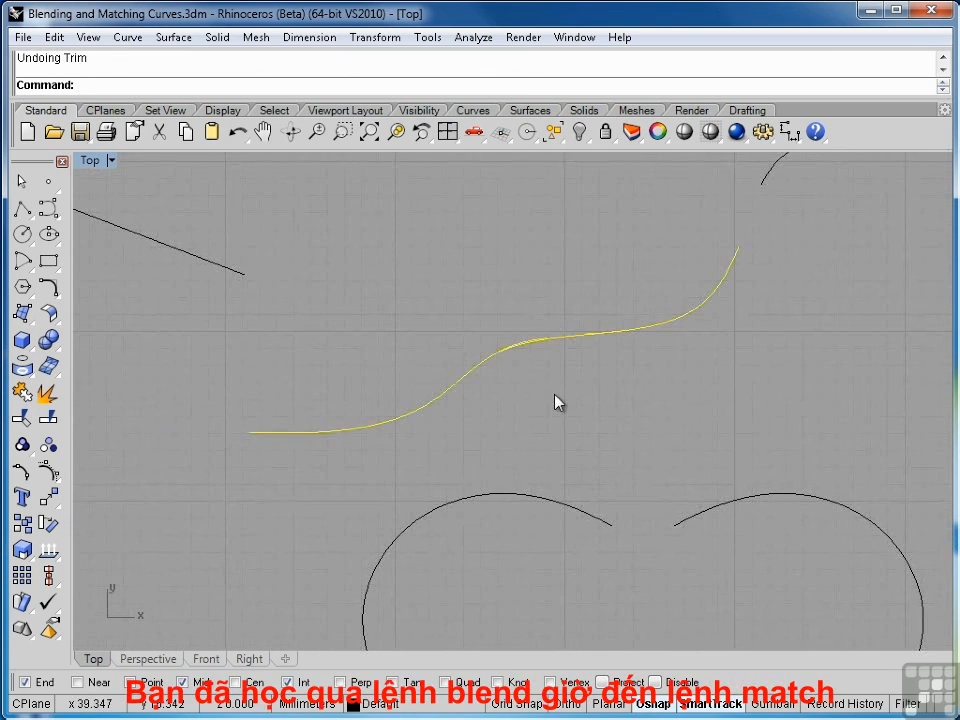
{"action": "key", "text": "Escape"}
{"action": "scroll", "coordinate": [555, 395], "scroll_direction": "down", "scroll_amount": 2}
{"action": "right_click_drag", "start_coordinate": [555, 395], "coordinate": [509, 392]}
{"action": "scroll", "coordinate": [510, 398], "scroll_direction": "down", "scroll_amount": 1}
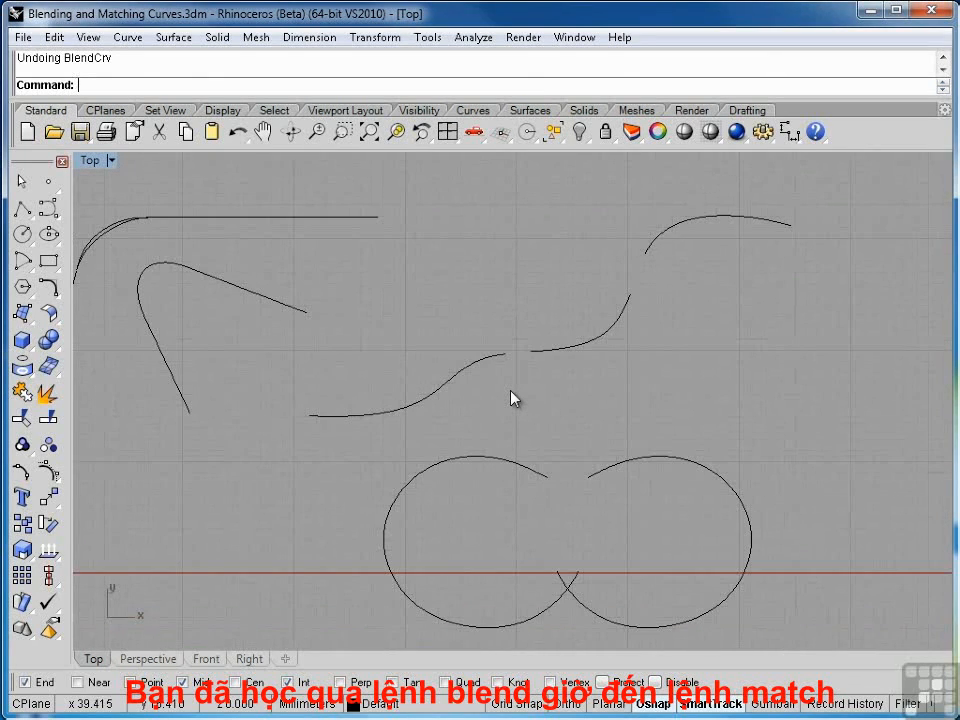
{"action": "right_click_drag", "start_coordinate": [511, 398], "coordinate": [521, 388]}
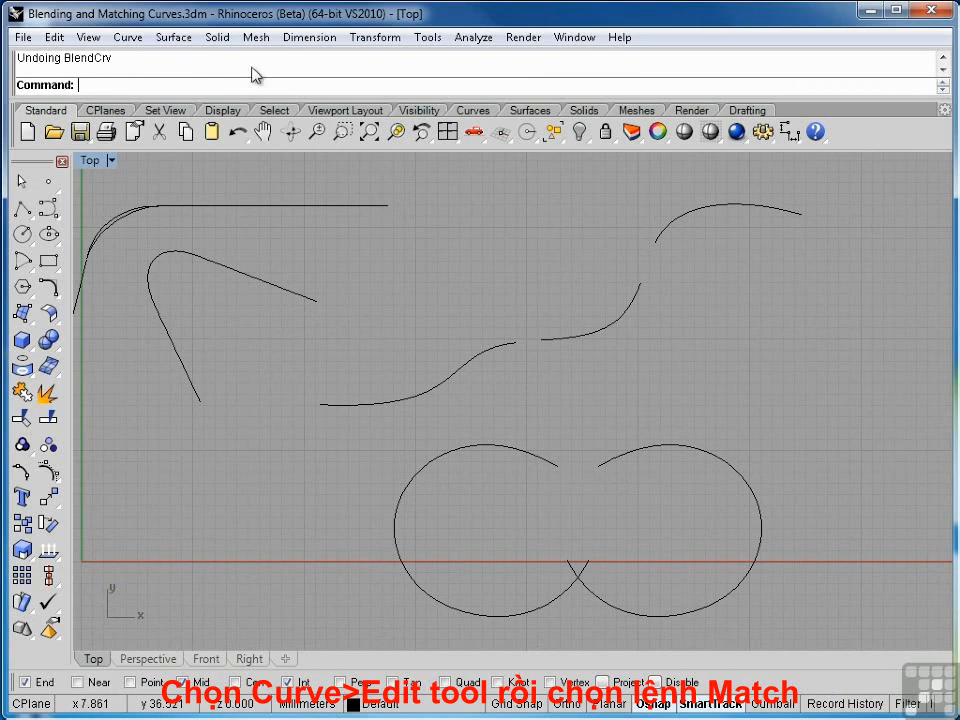
Start the Match command and pick the left curve's end to change, then the right curve's end to match
{"action": "left_click", "coordinate": [127, 40]}
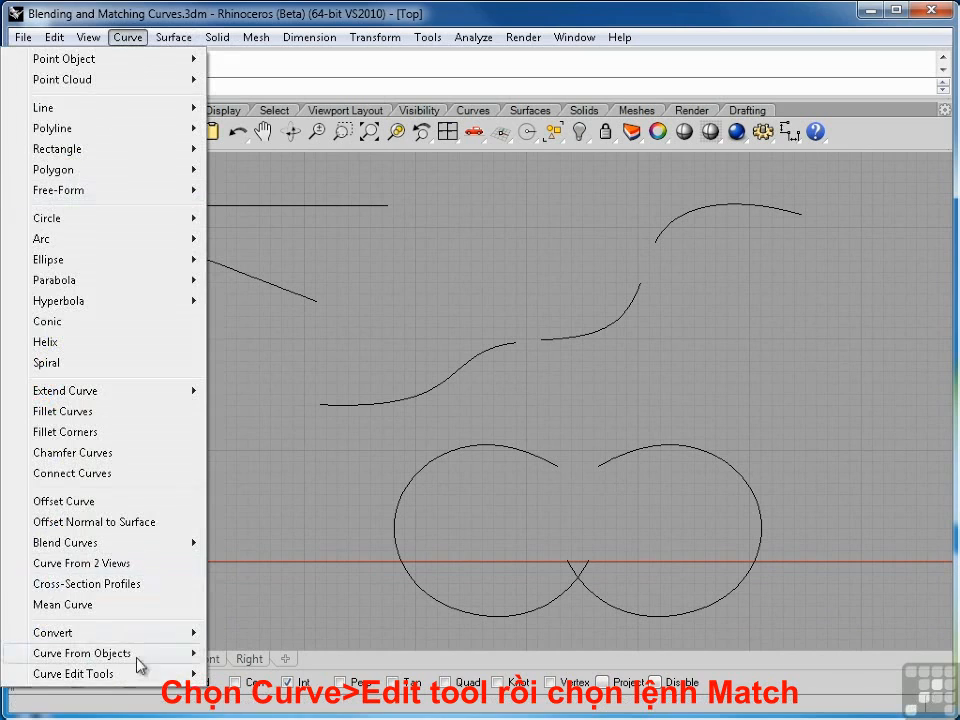
{"action": "mouse_move", "coordinate": [128, 680]}
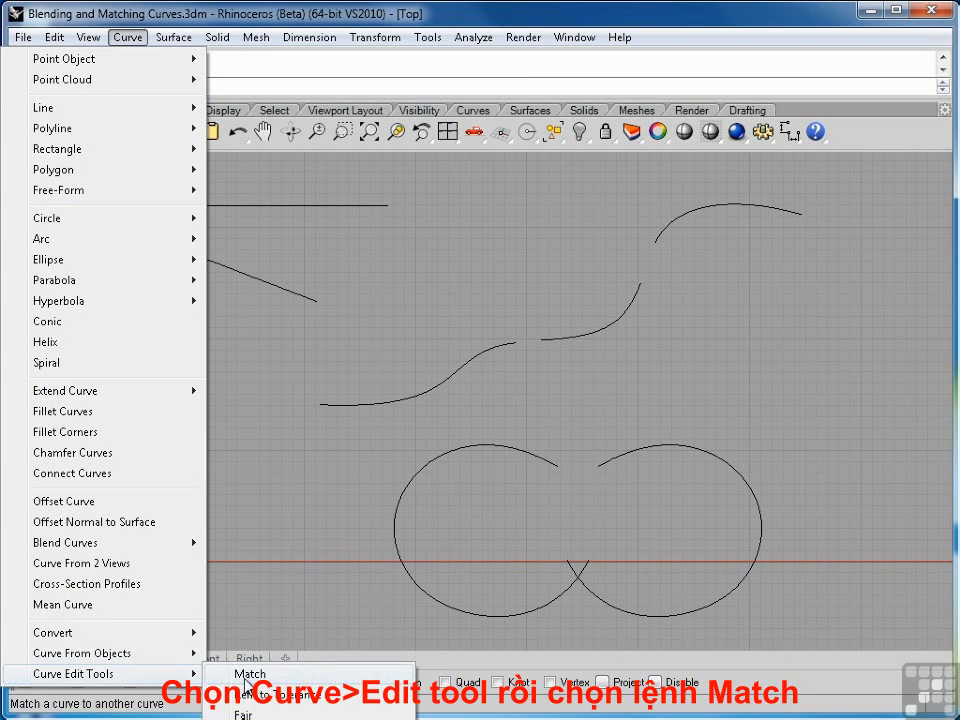
{"action": "left_click", "coordinate": [246, 678]}
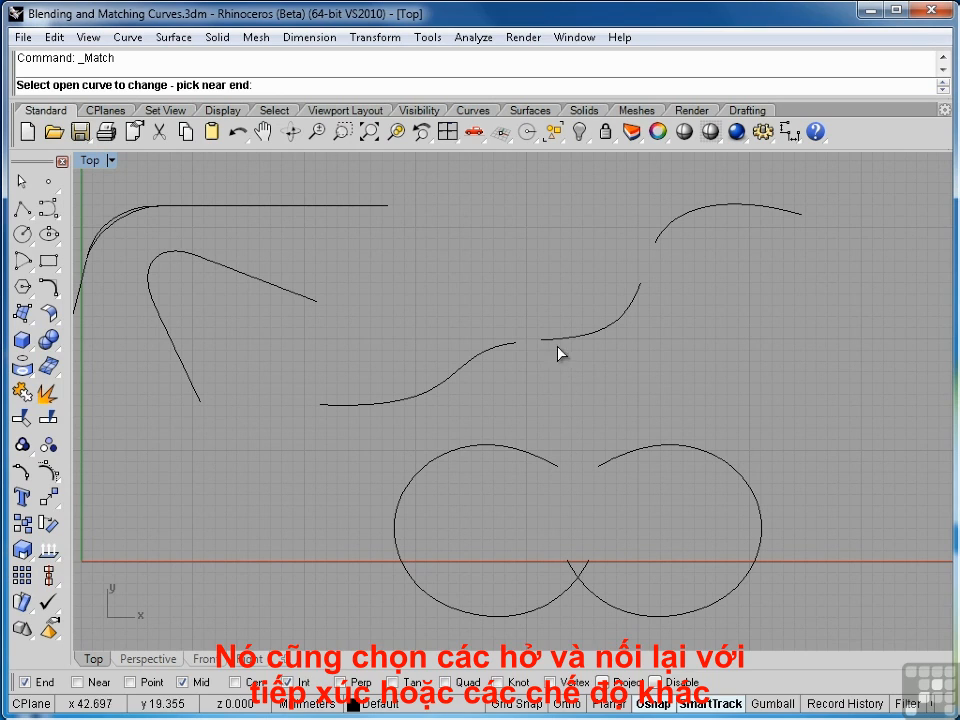
{"action": "scroll", "coordinate": [529, 351], "scroll_direction": "up", "scroll_amount": 4}
{"action": "scroll", "coordinate": [531, 352], "scroll_direction": "up", "scroll_amount": 1}
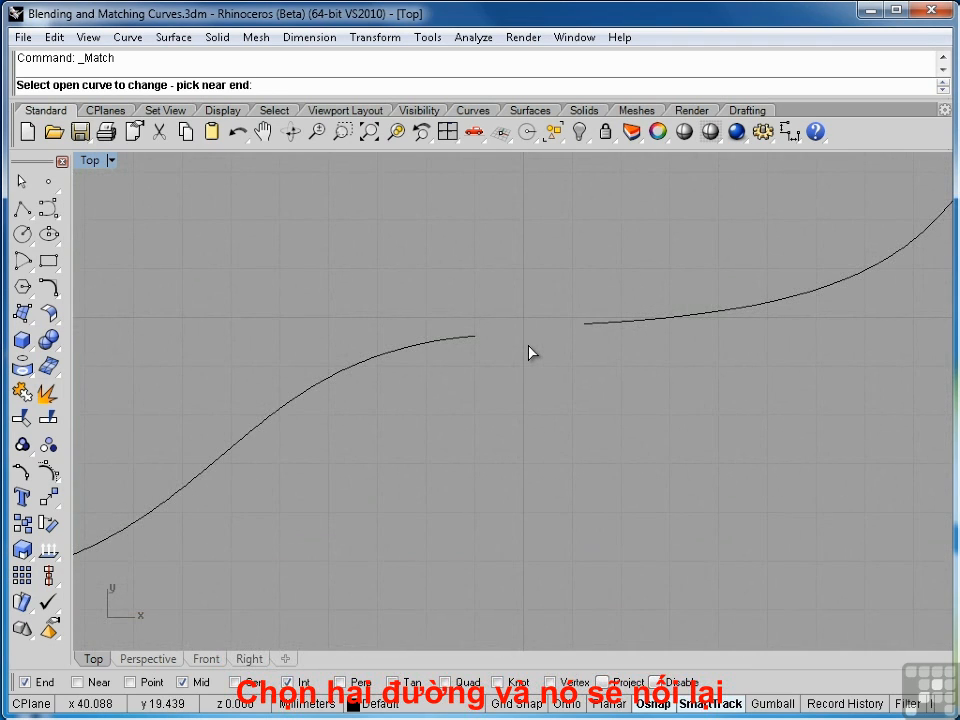
{"action": "left_click", "coordinate": [474, 341]}
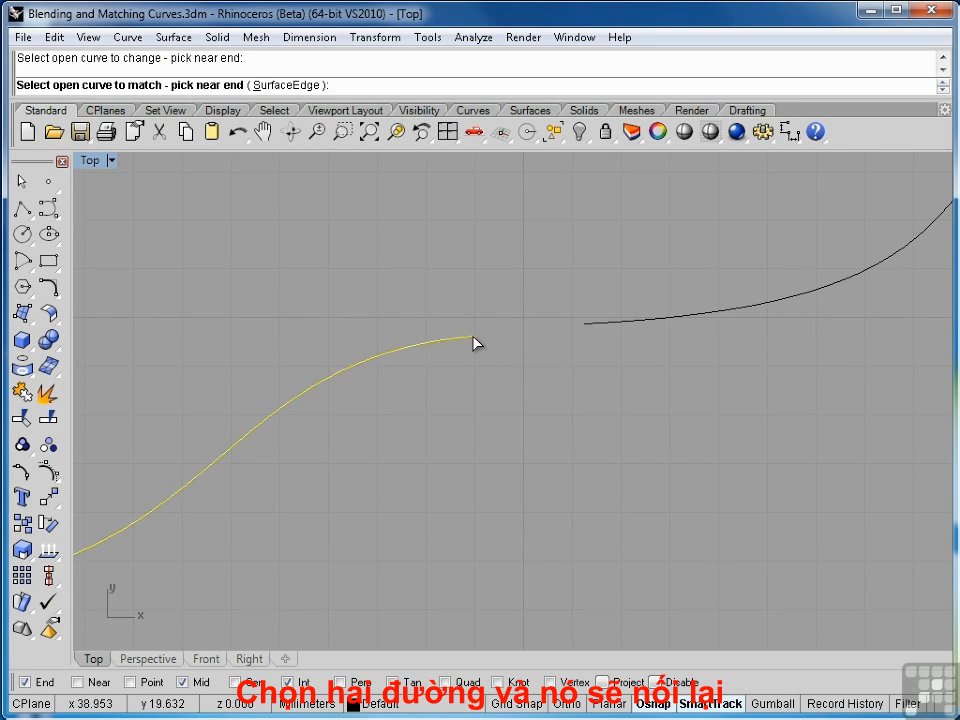
{"action": "left_click", "coordinate": [589, 331]}
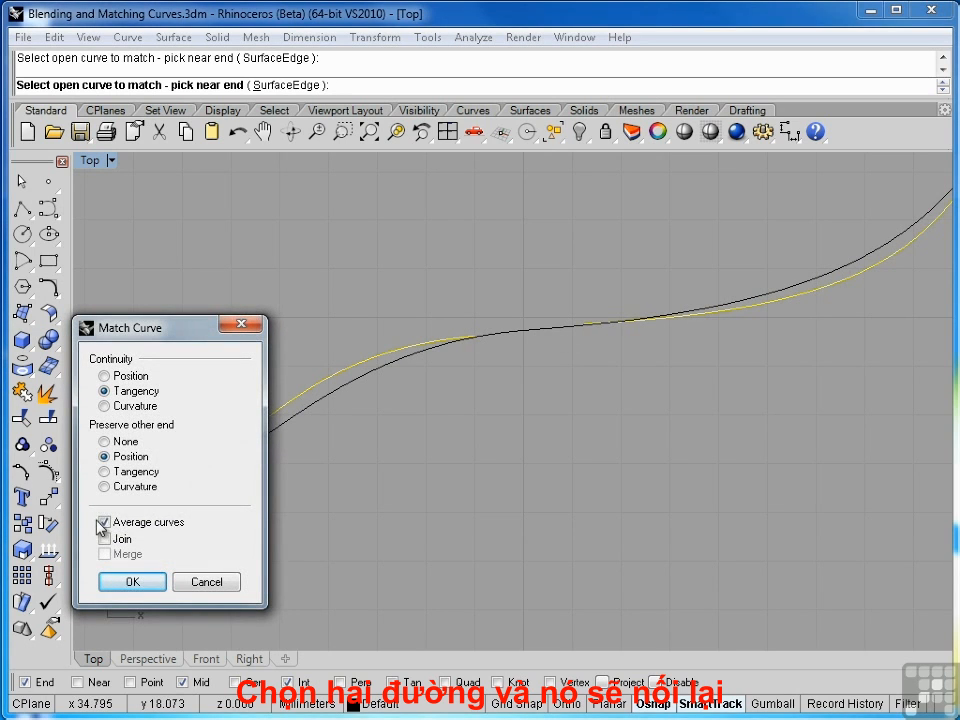
Enable Average curves and Join with Tangency continuity and Position preserved, and apply the match
{"action": "left_click", "coordinate": [103, 522]}
{"action": "left_click_drag", "start_coordinate": [171, 332], "coordinate": [808, 431]}
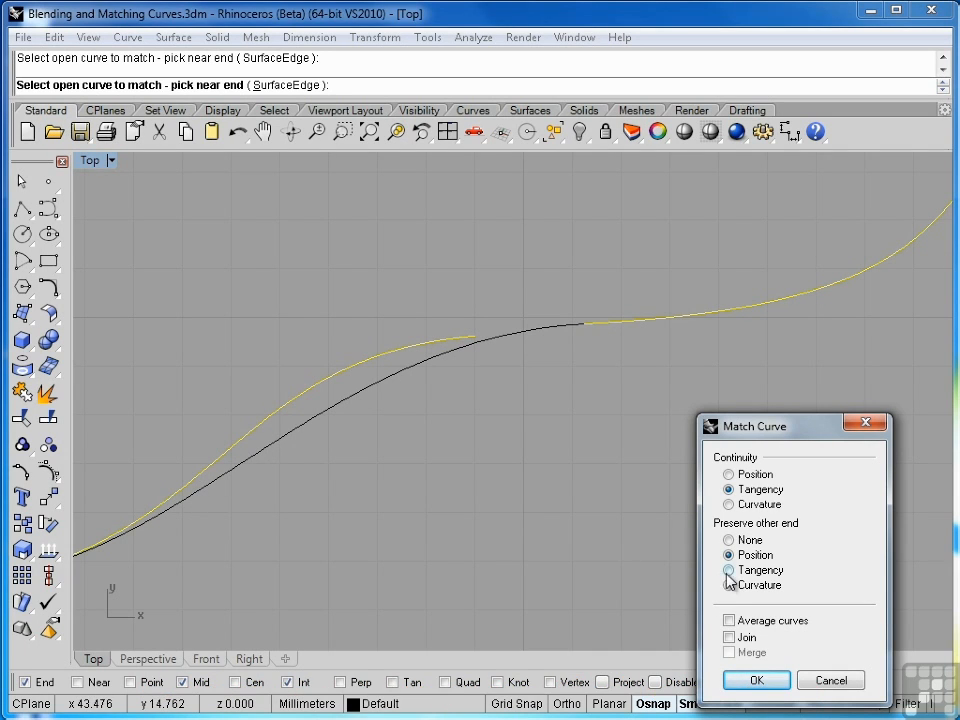
{"action": "left_click", "coordinate": [729, 621]}
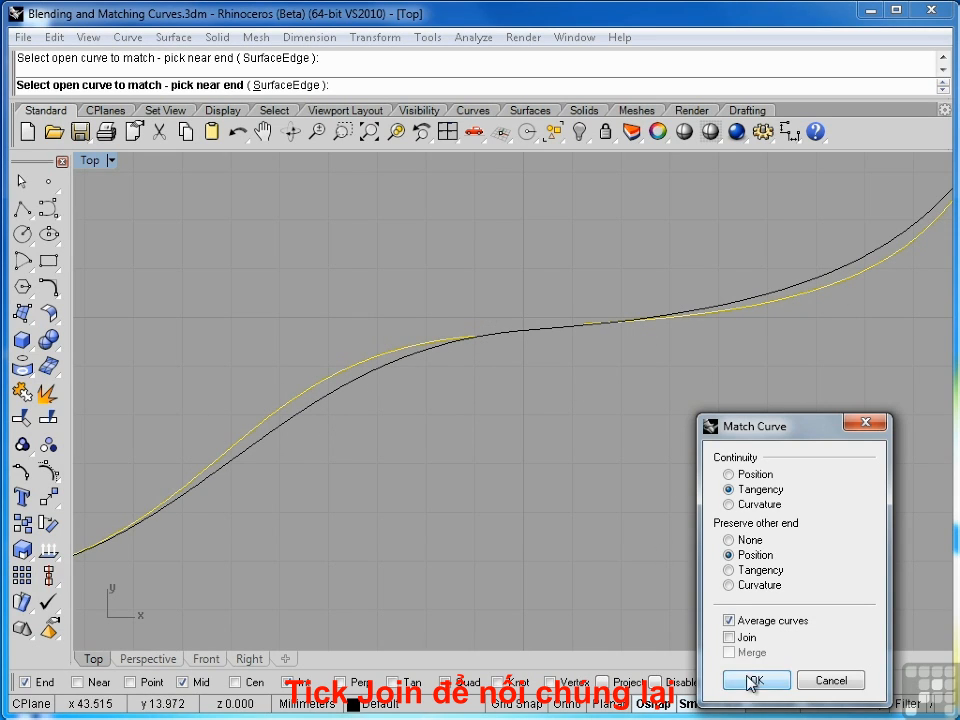
{"action": "left_click", "coordinate": [730, 638]}
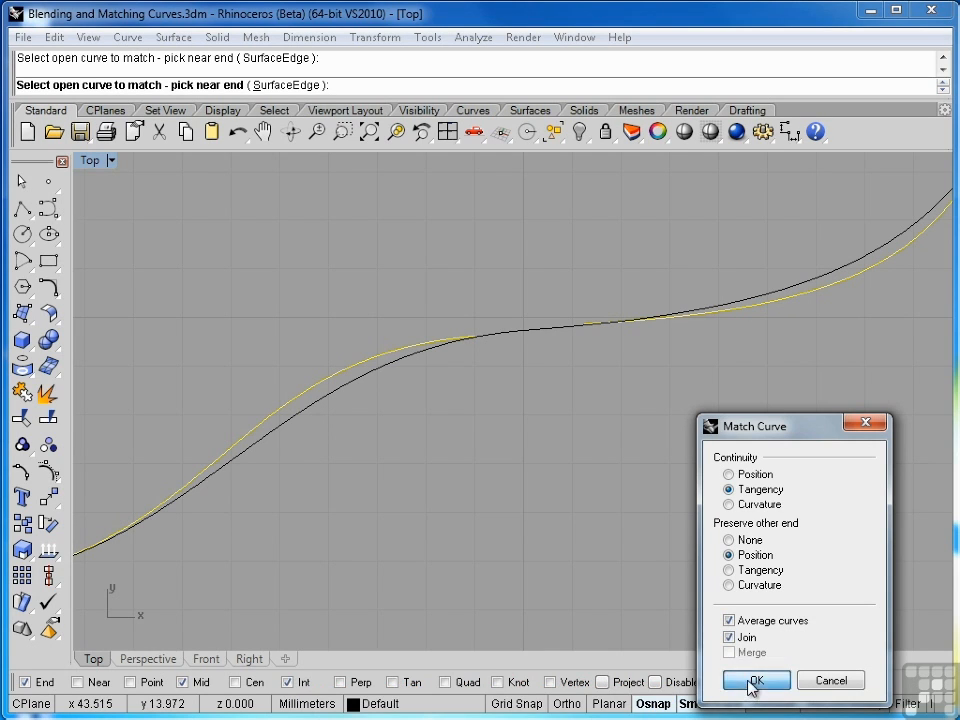
{"action": "left_click", "coordinate": [752, 681]}
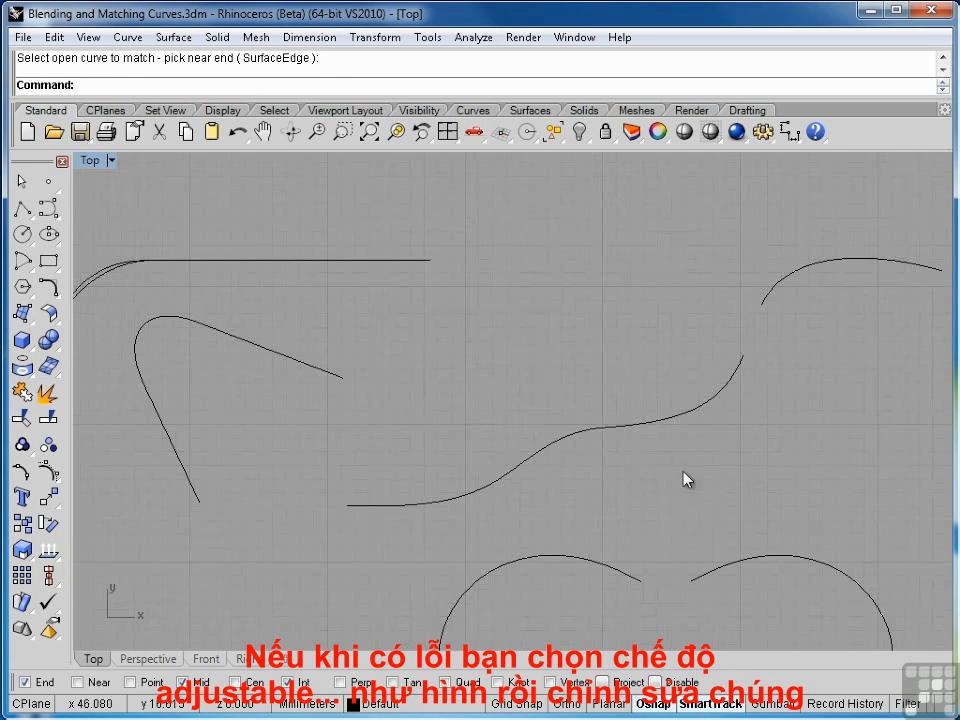
Undo the last blend curve
{"action": "scroll", "coordinate": [553, 456], "scroll_direction": "up", "scroll_amount": 5}
{"action": "scroll", "coordinate": [614, 314], "scroll_direction": "up", "scroll_amount": 1}
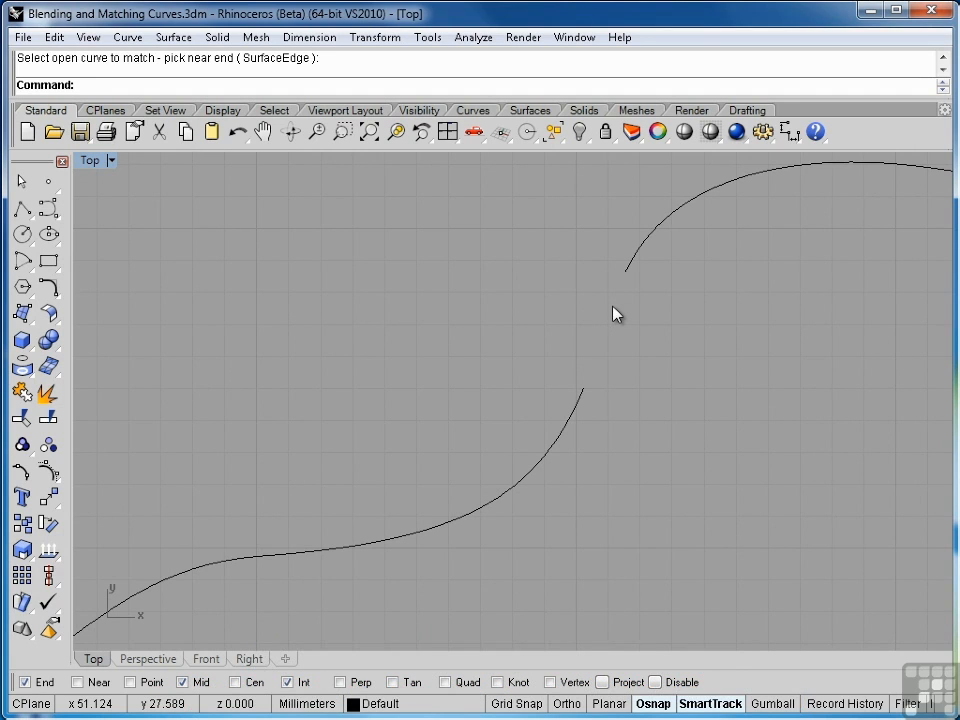
{"action": "key", "text": "ctrl+z"}
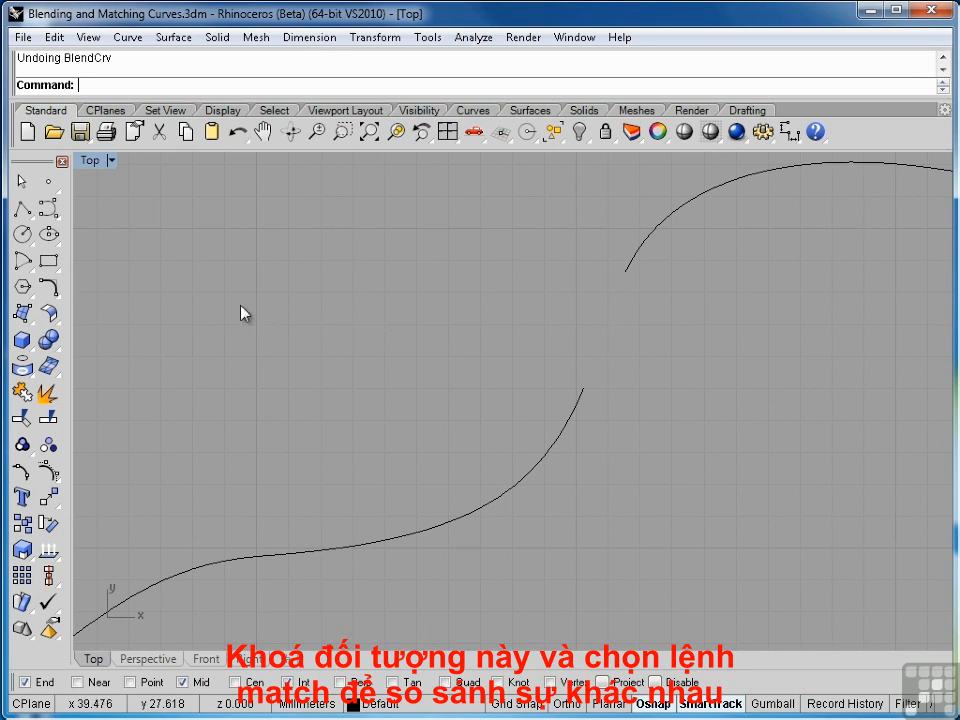
Create an adjustable Tangency blend between the S-curve's upper end and the arc's lower end, then lock it
{"action": "left_click", "coordinate": [57, 298]}
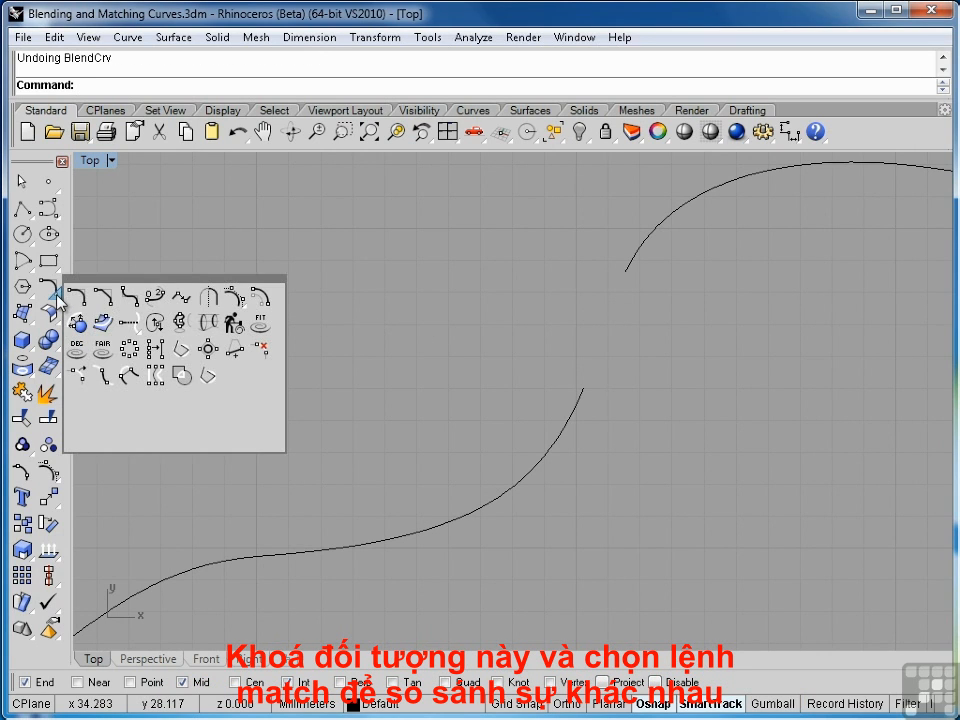
{"action": "left_click", "coordinate": [155, 304]}
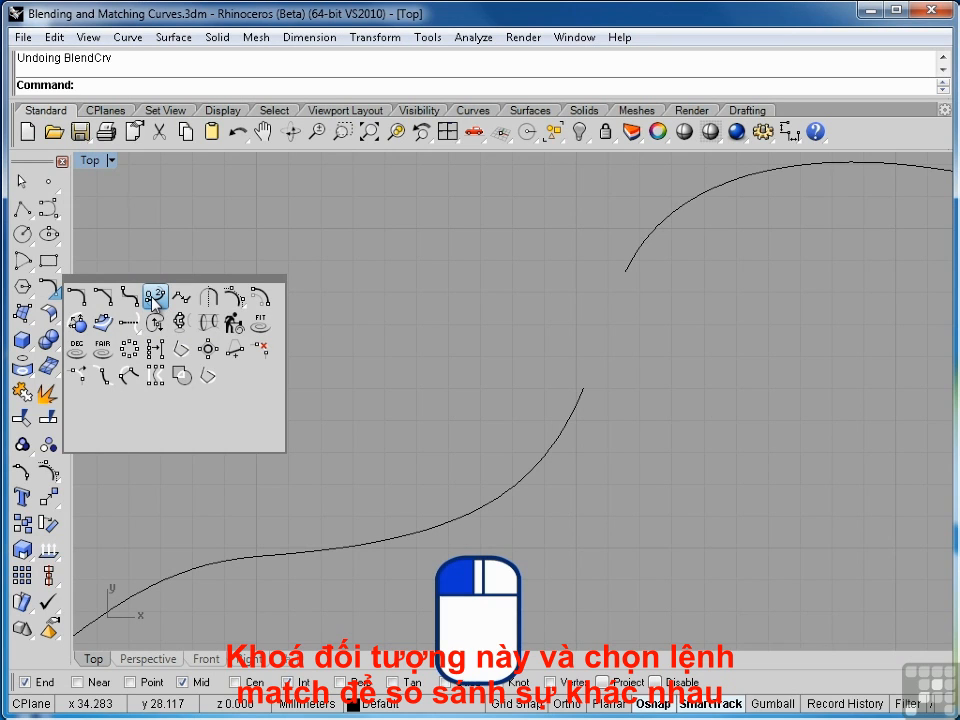
{"action": "left_click", "coordinate": [570, 423]}
{"action": "left_click", "coordinate": [631, 263]}
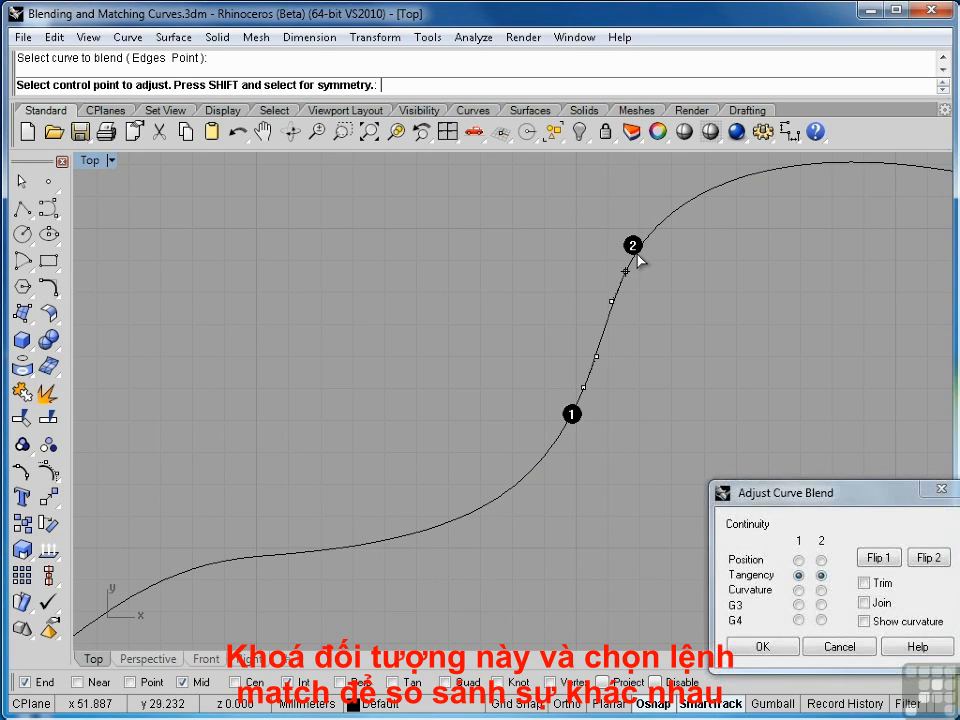
{"action": "left_click", "coordinate": [752, 646]}
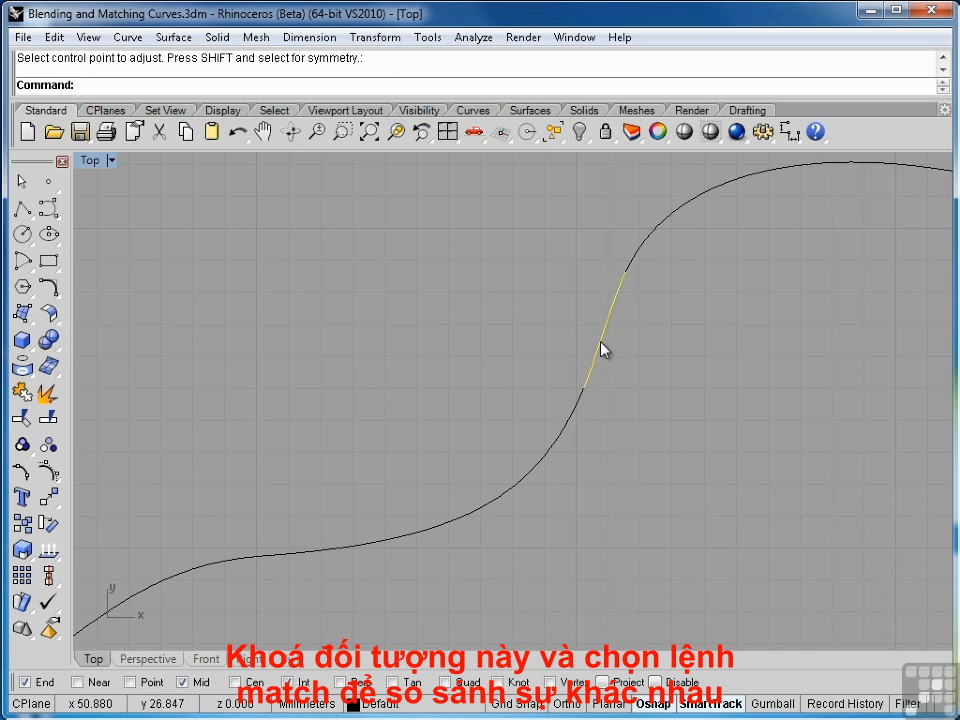
{"action": "key", "text": "ctrl+l"}
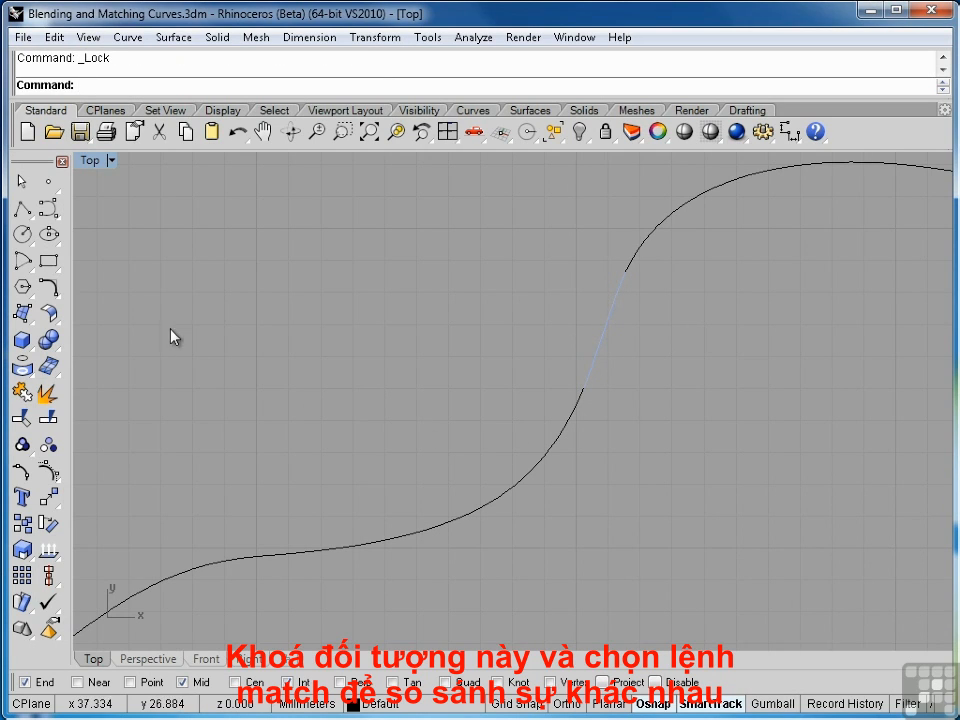
{"action": "left_click", "coordinate": [132, 37]}
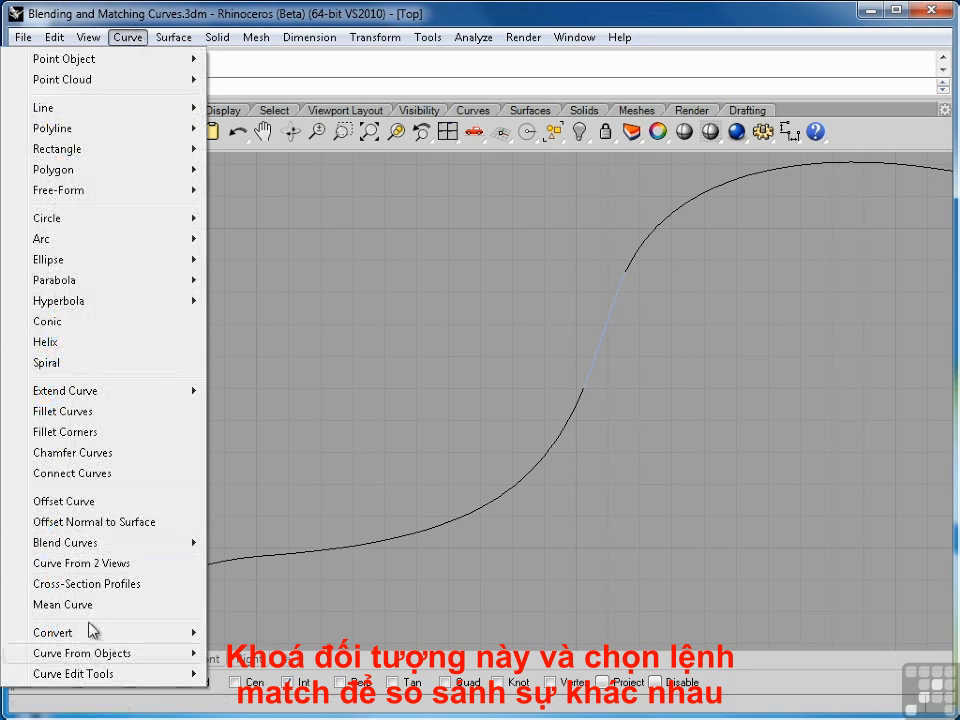
{"action": "mouse_move", "coordinate": [150, 675]}
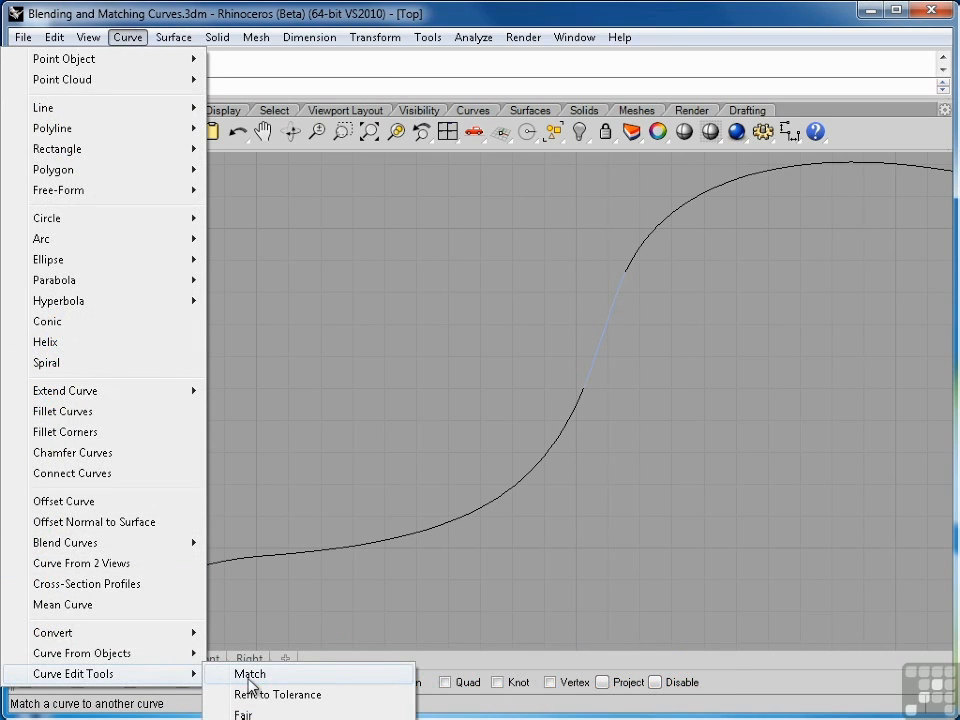
{"action": "key", "text": "Escape"}
{"action": "key", "text": "Escape"}
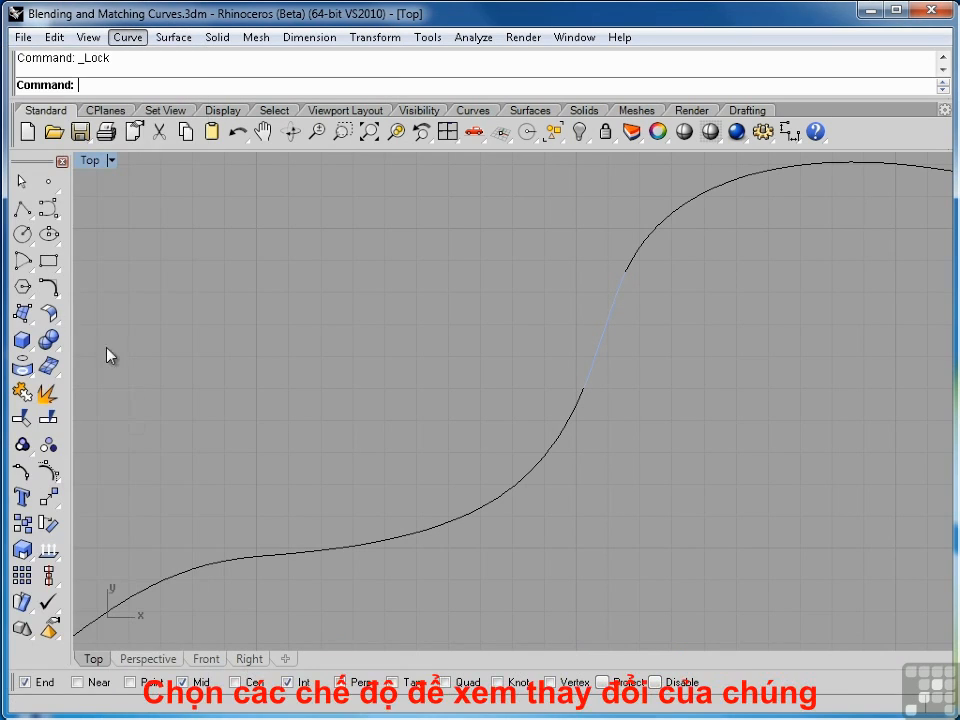
Match the S-curve's lower segment end to the upper segment's end with Tangency, toggling Average curves off and back on
{"action": "left_click", "coordinate": [56, 294]}
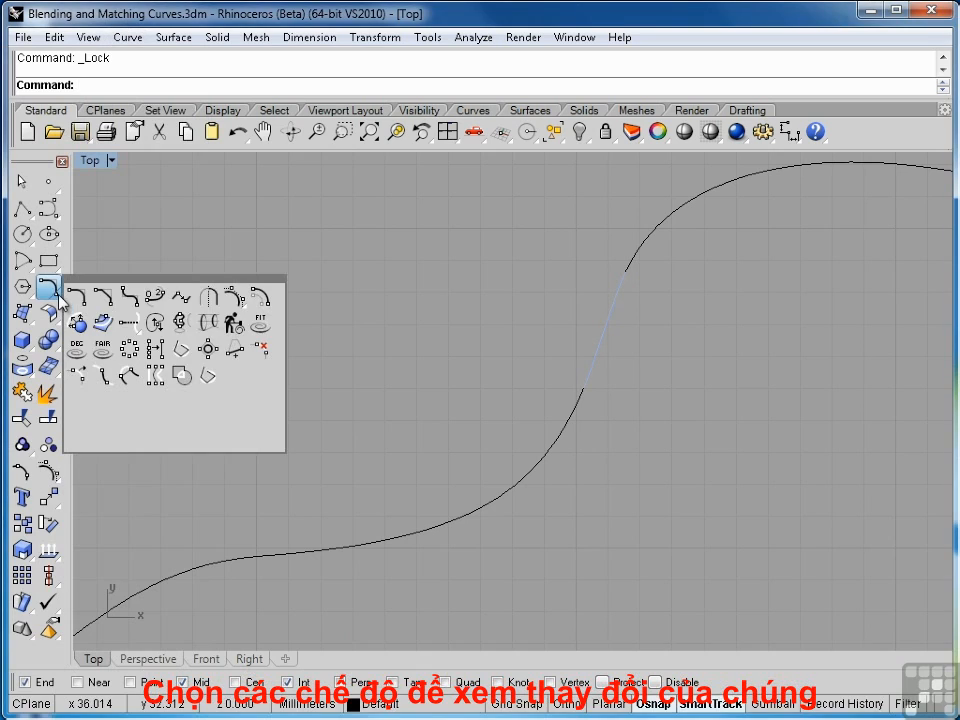
{"action": "left_click", "coordinate": [188, 300]}
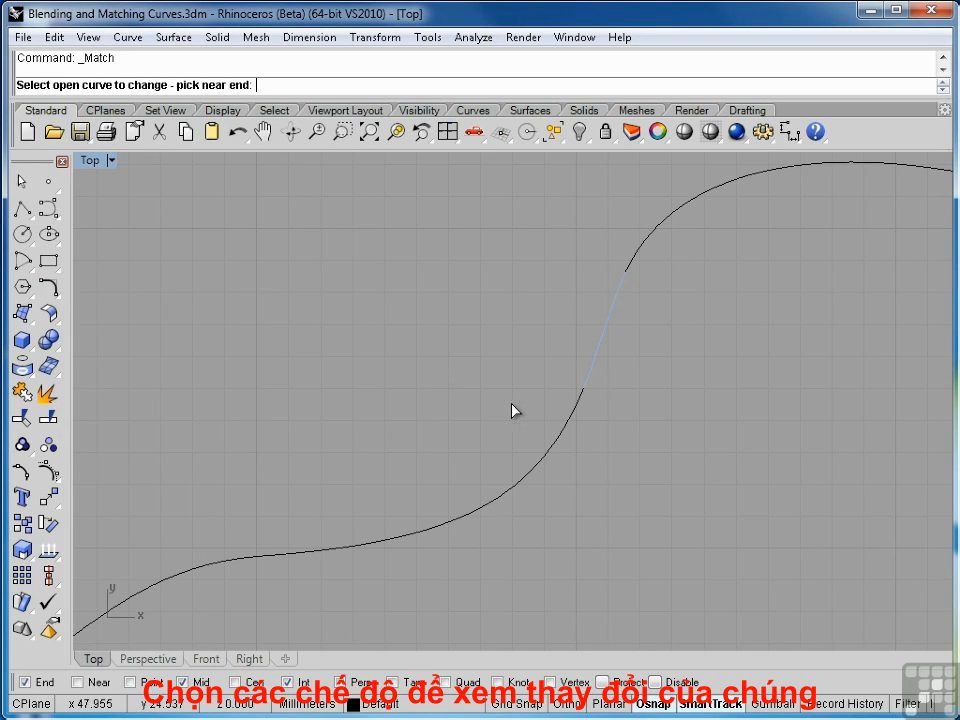
{"action": "left_click", "coordinate": [581, 400]}
{"action": "left_click", "coordinate": [633, 267]}
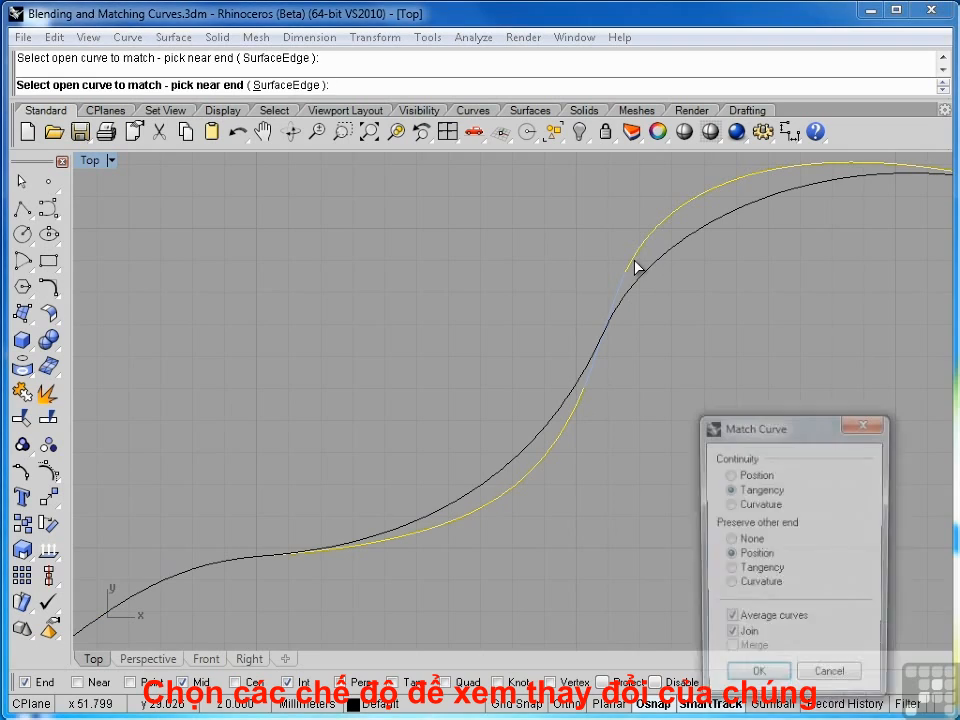
{"action": "left_click", "coordinate": [729, 621]}
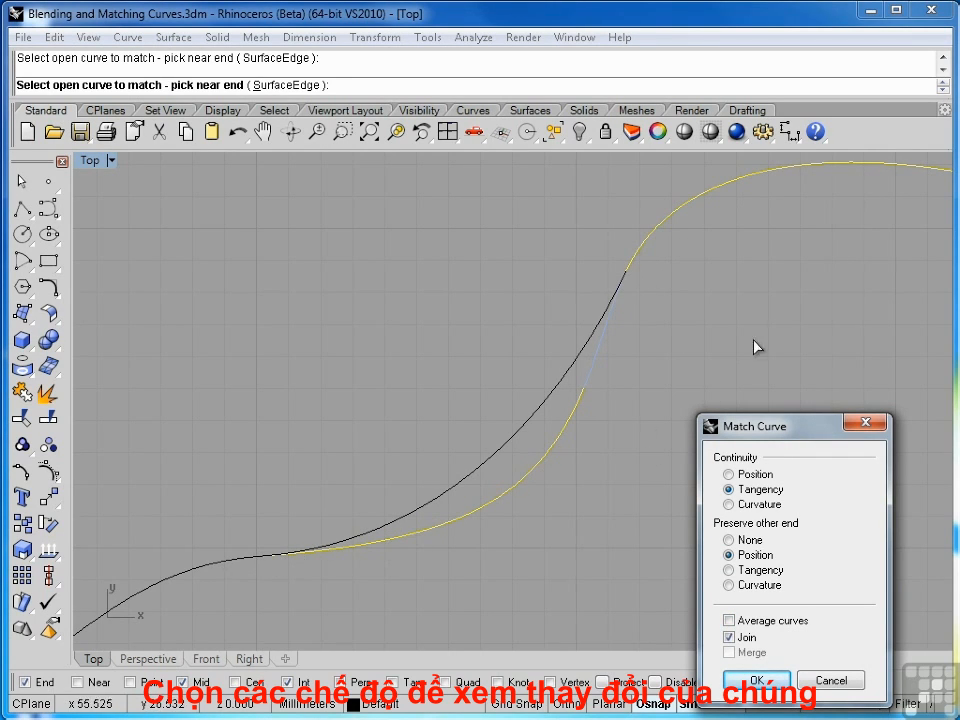
{"action": "left_click", "coordinate": [729, 621]}
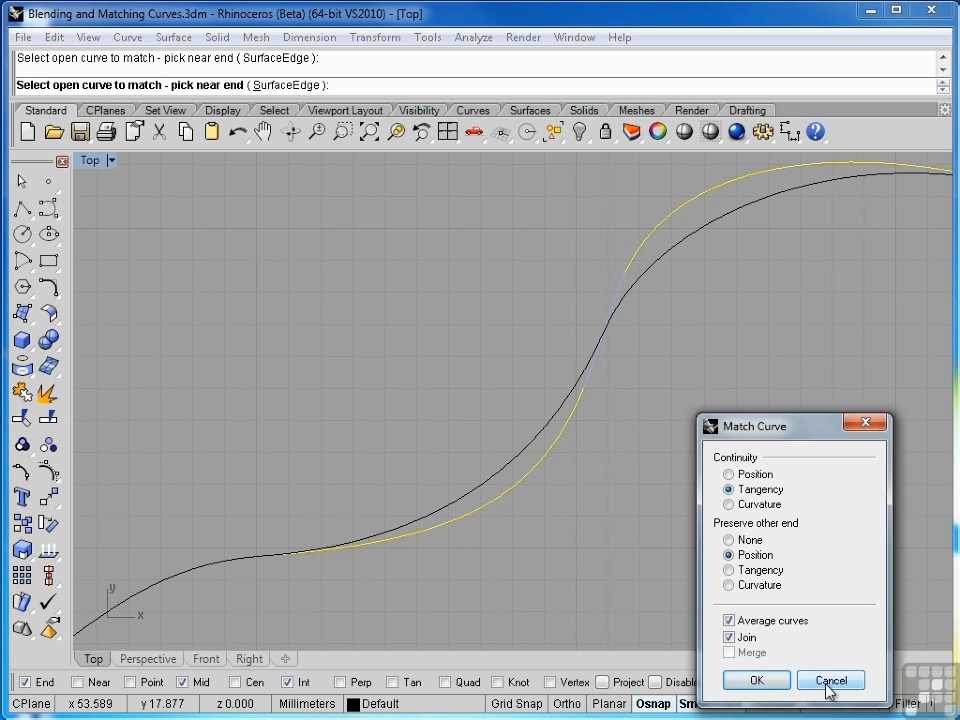
{"action": "left_click", "coordinate": [757, 680]}
Match the left arc's upper end to the right arc's upper end with Tangency, then undo the match
{"action": "scroll", "coordinate": [611, 434], "scroll_direction": "down", "scroll_amount": 12}
{"action": "right_click_drag", "start_coordinate": [611, 515], "coordinate": [654, 277]}
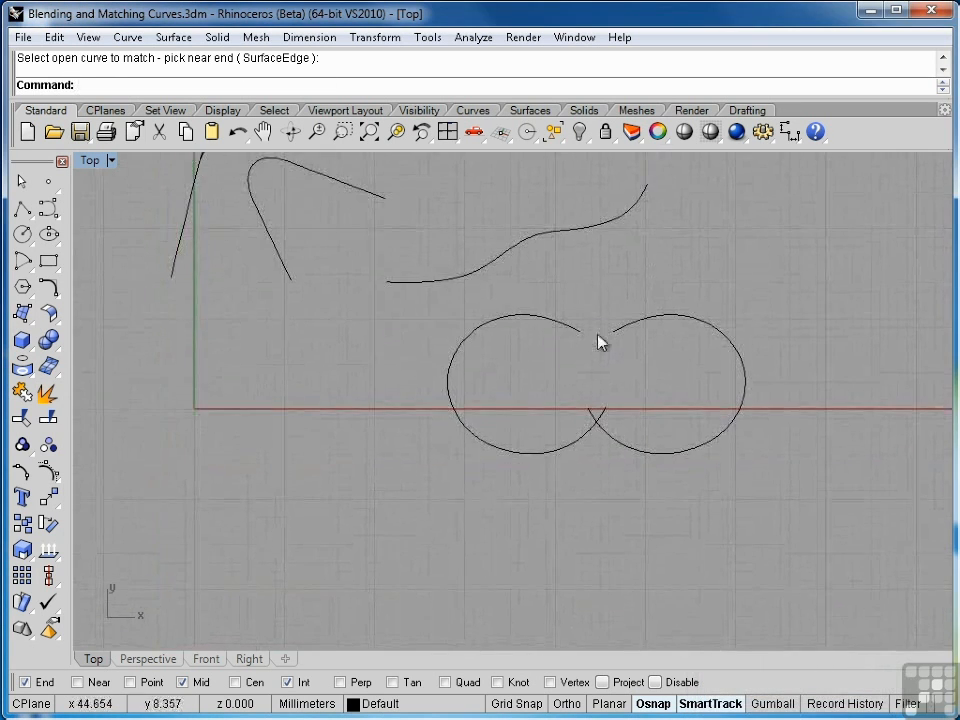
{"action": "scroll", "coordinate": [597, 335], "scroll_direction": "up", "scroll_amount": 4}
{"action": "right_click_drag", "start_coordinate": [586, 349], "coordinate": [534, 372]}
{"action": "scroll", "coordinate": [536, 381], "scroll_direction": "up", "scroll_amount": 1}
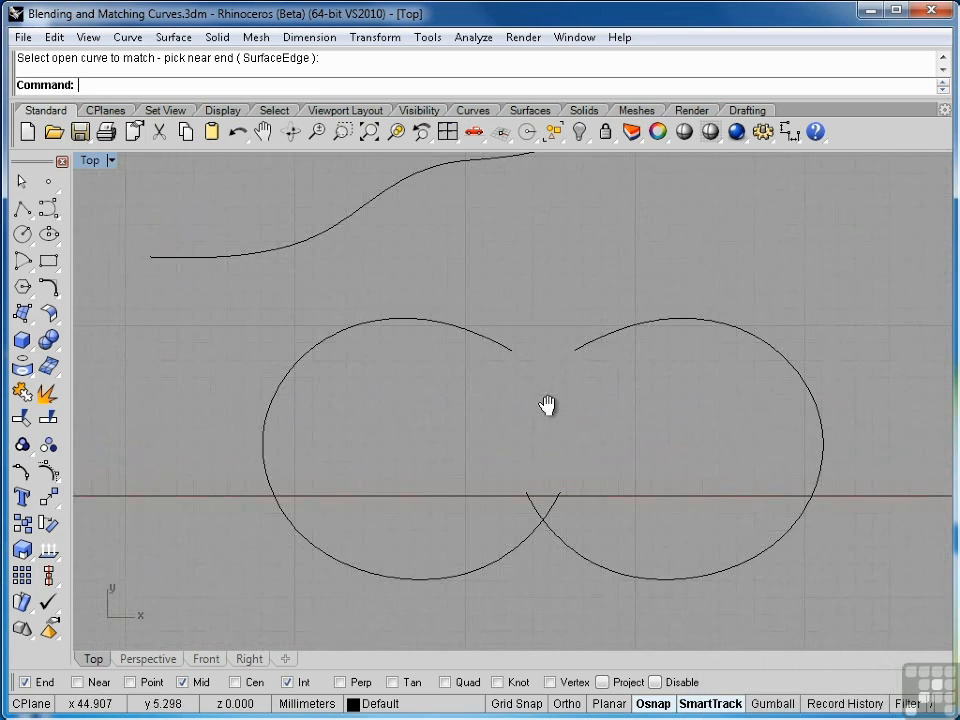
{"action": "scroll", "coordinate": [549, 403], "scroll_direction": "up", "scroll_amount": 1}
{"action": "scroll", "coordinate": [521, 395], "scroll_direction": "up", "scroll_amount": 1}
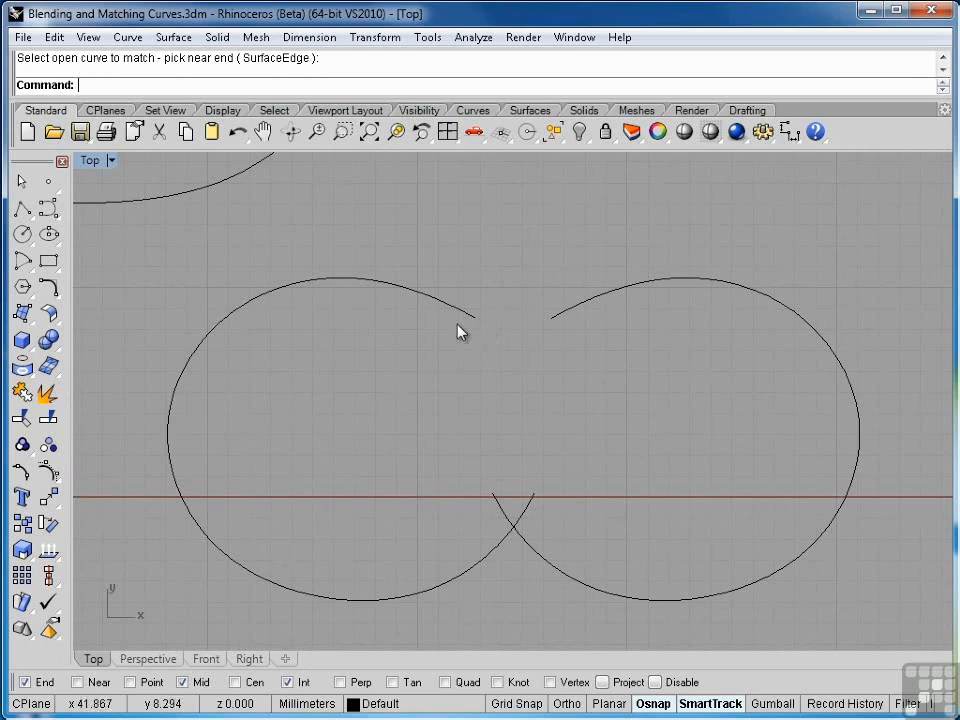
{"action": "left_click", "coordinate": [58, 297]}
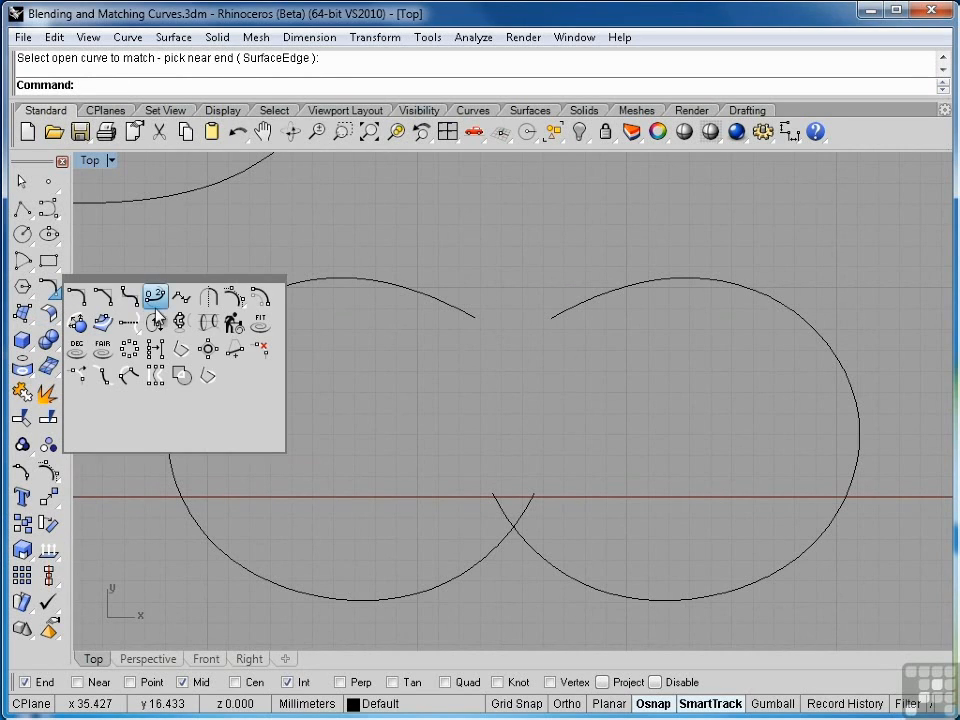
{"action": "left_click", "coordinate": [182, 299]}
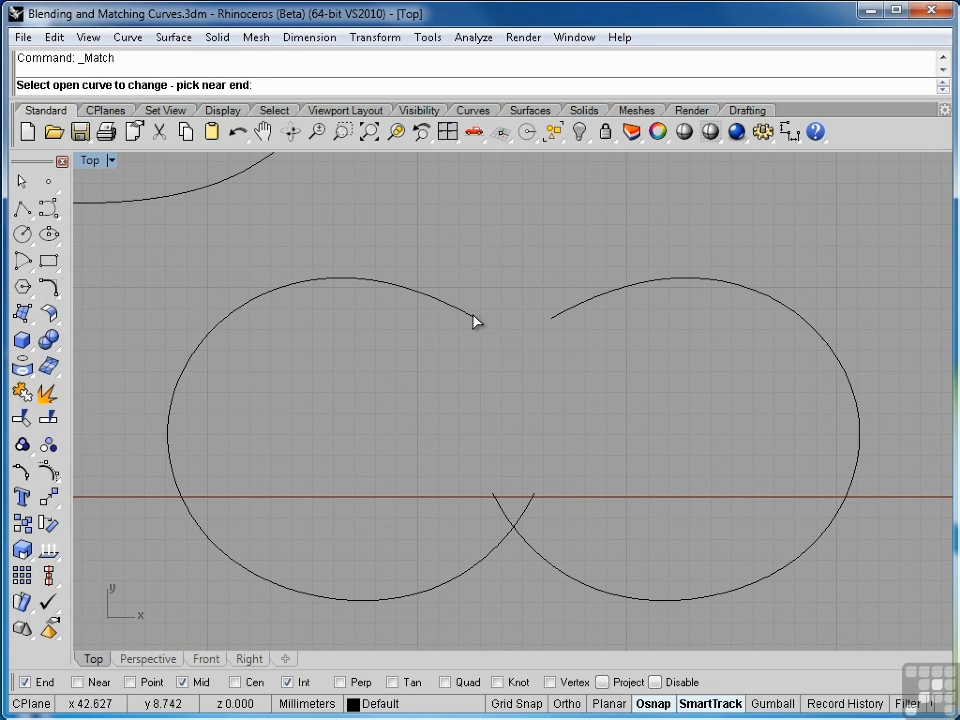
{"action": "left_click", "coordinate": [476, 320]}
{"action": "left_click", "coordinate": [553, 324]}
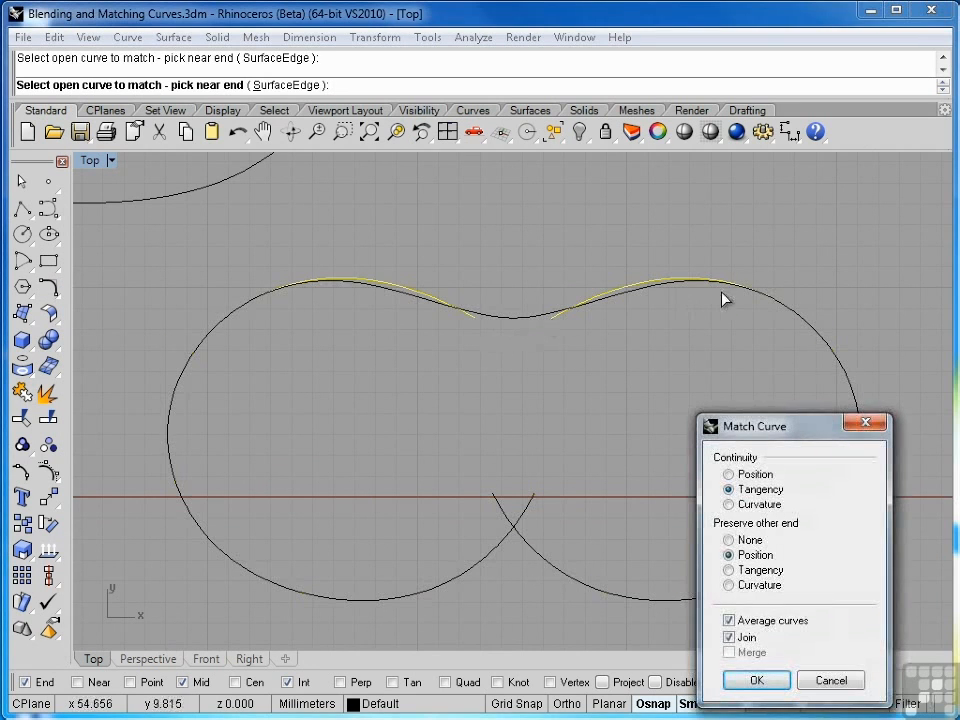
{"action": "left_click", "coordinate": [756, 680]}
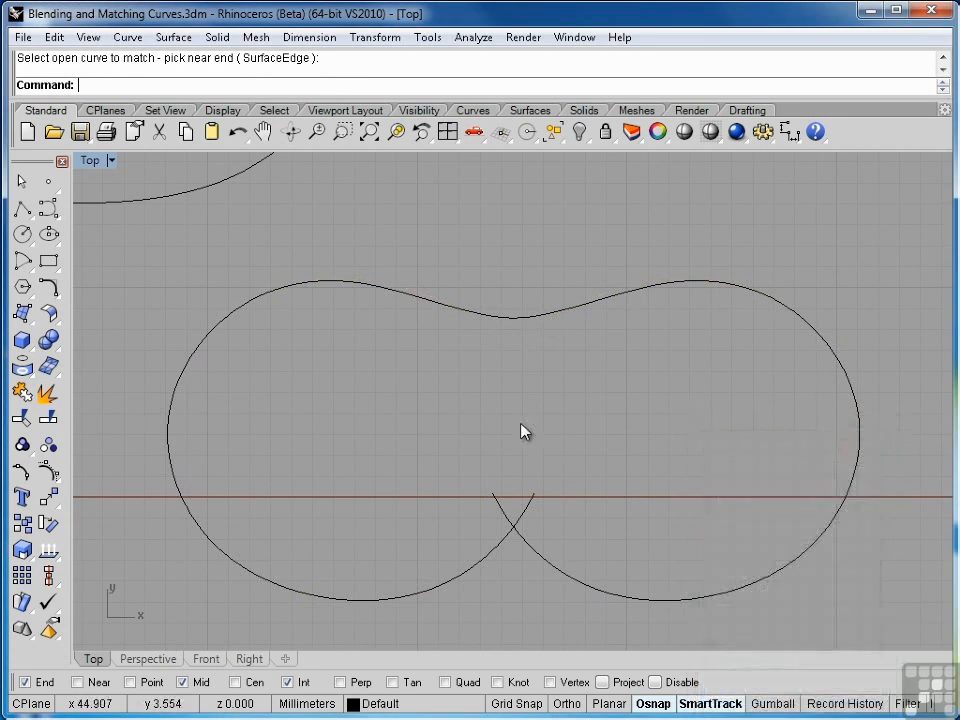
{"action": "key", "text": "ctrl+z"}
{"action": "key", "text": "Escape"}
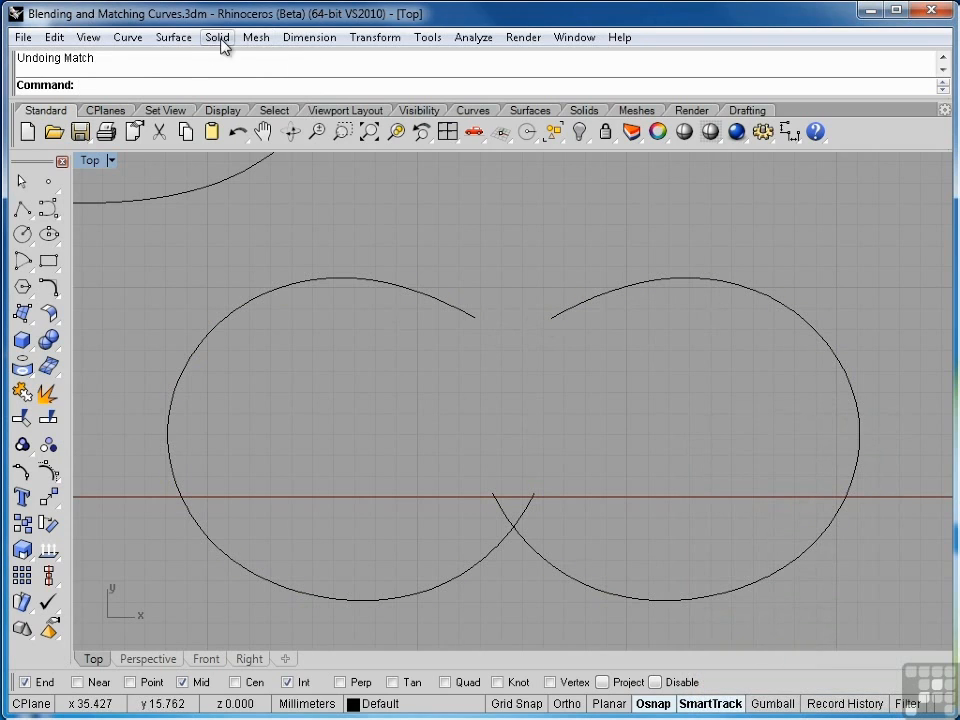
Create an adjustable Tangency blend bridging the gap between the two arcs' upper ends
{"action": "left_click", "coordinate": [50, 290]}
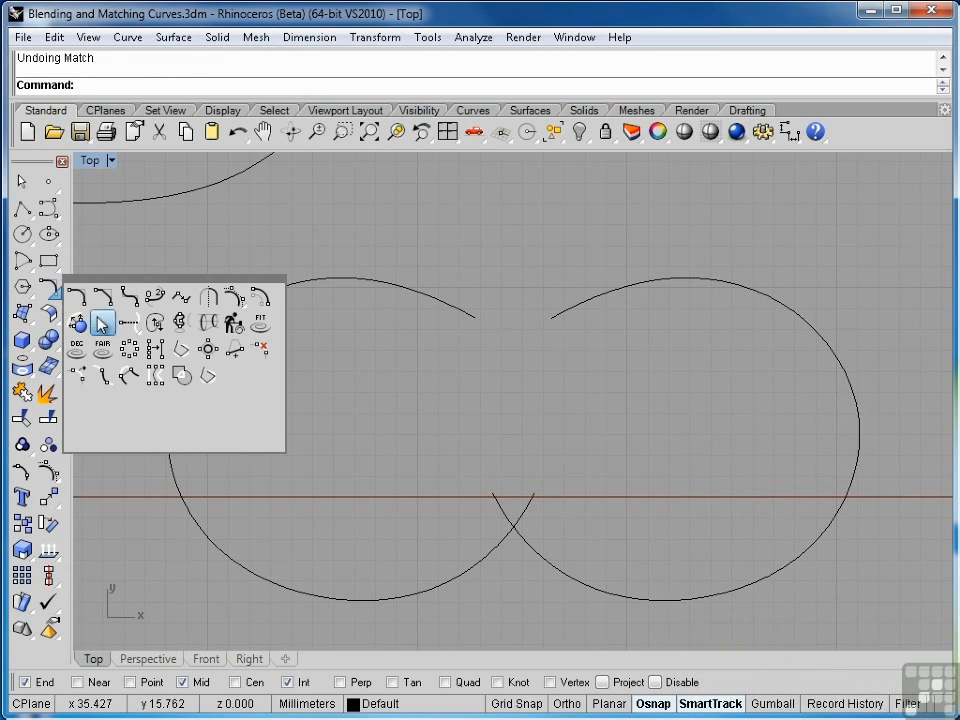
{"action": "left_click", "coordinate": [153, 300]}
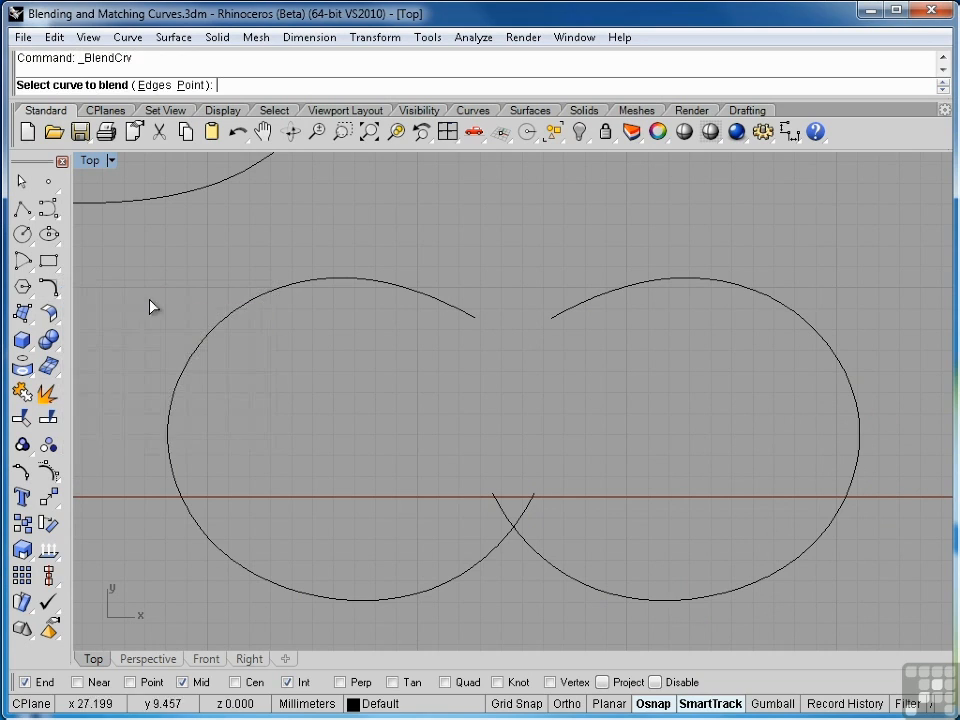
{"action": "left_click", "coordinate": [553, 316]}
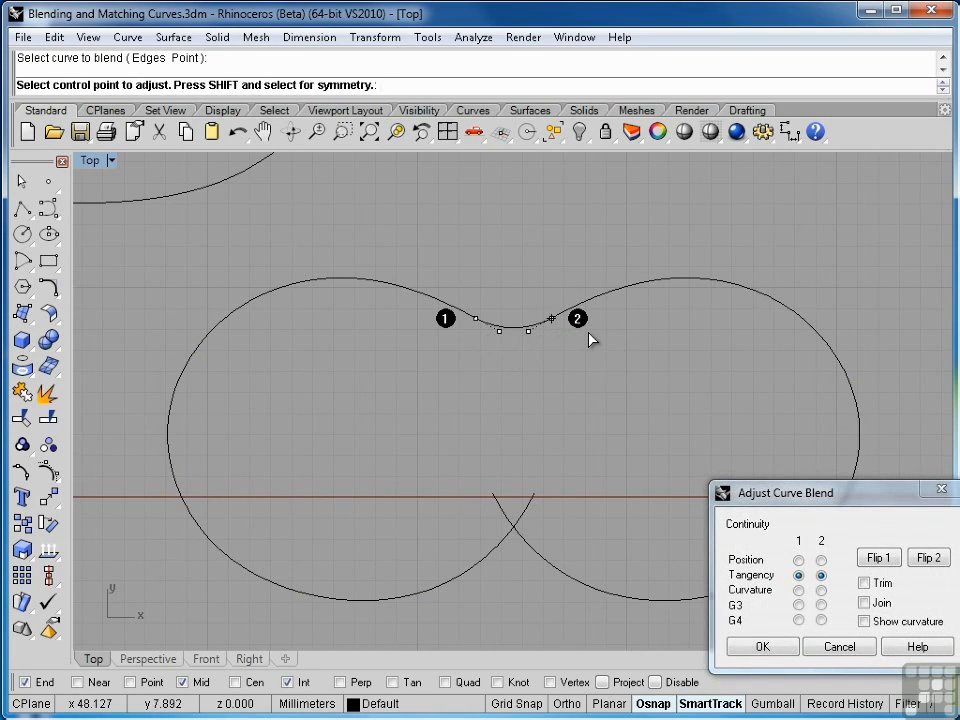
{"action": "left_click", "coordinate": [552, 318]}
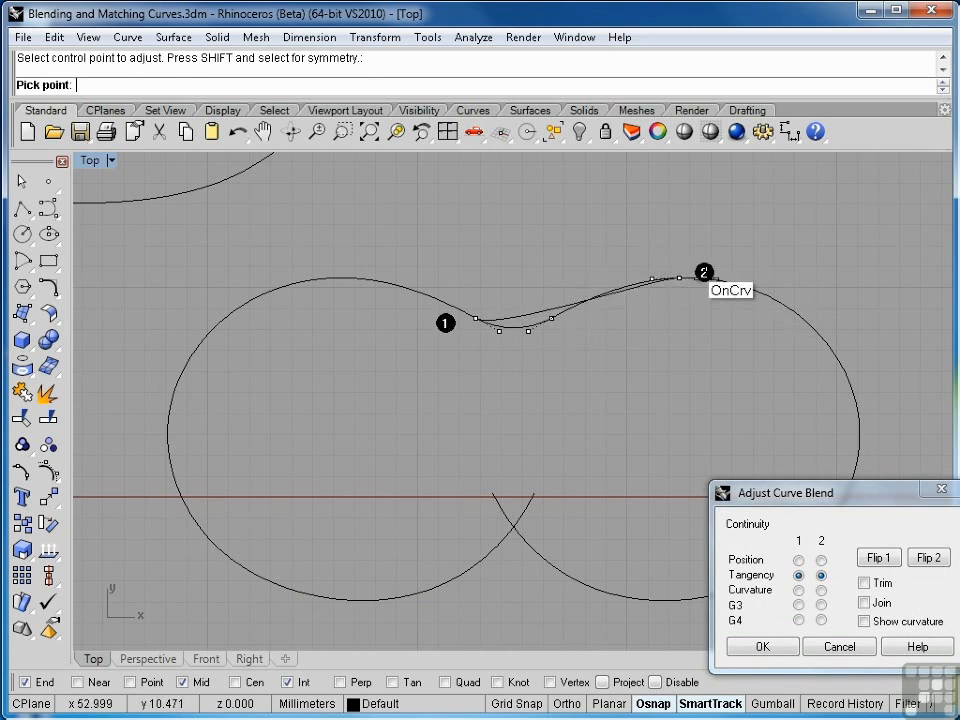
{"action": "left_click", "coordinate": [682, 278]}
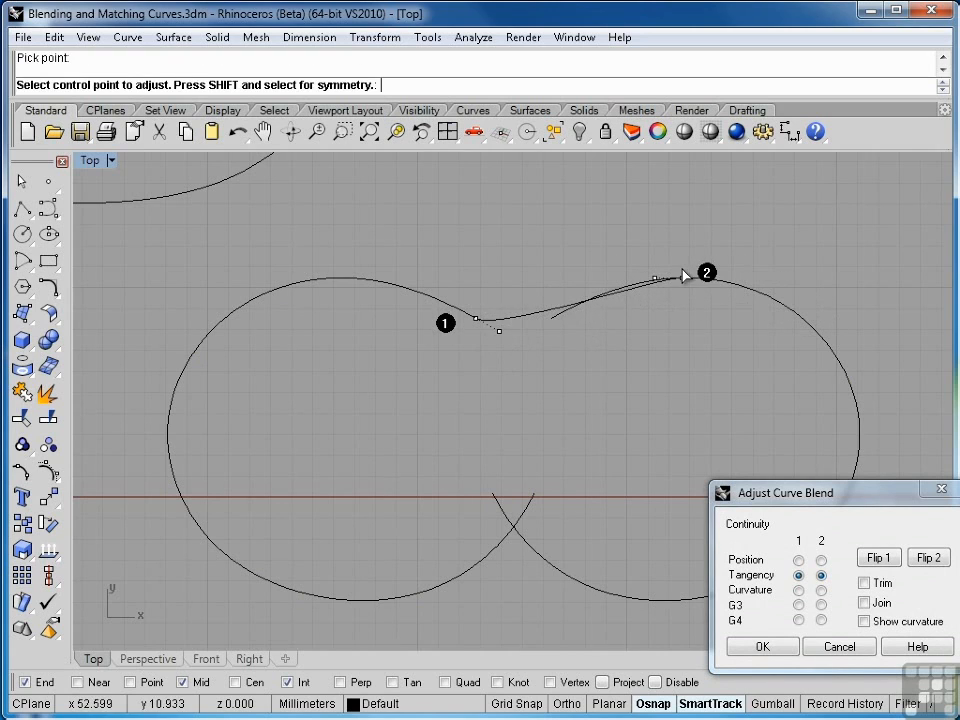
{"action": "left_click", "coordinate": [682, 280]}
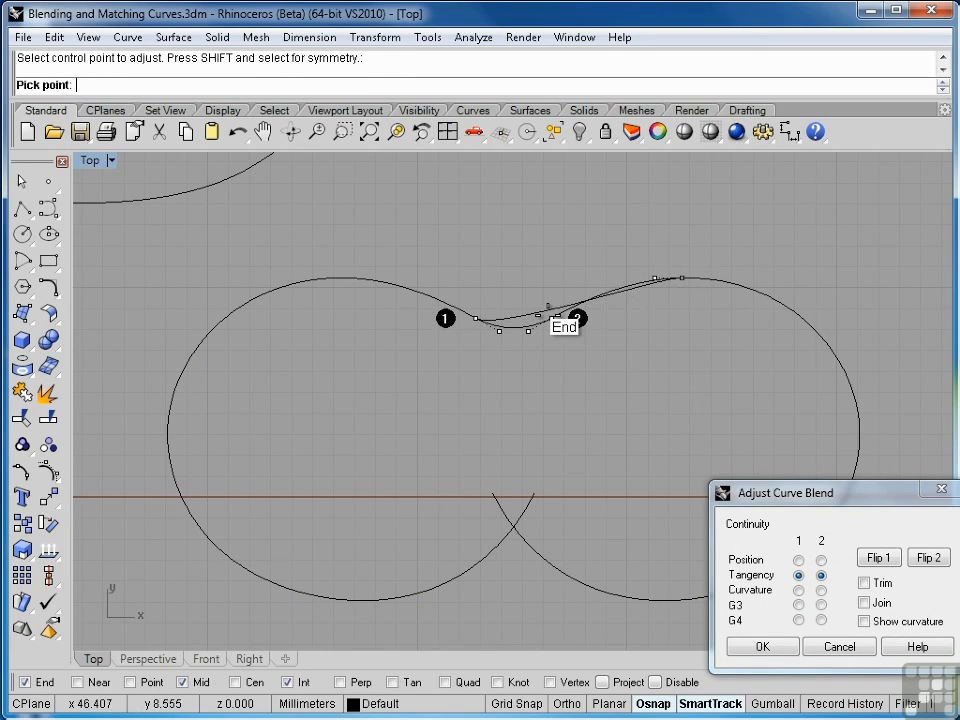
{"action": "left_click", "coordinate": [552, 322]}
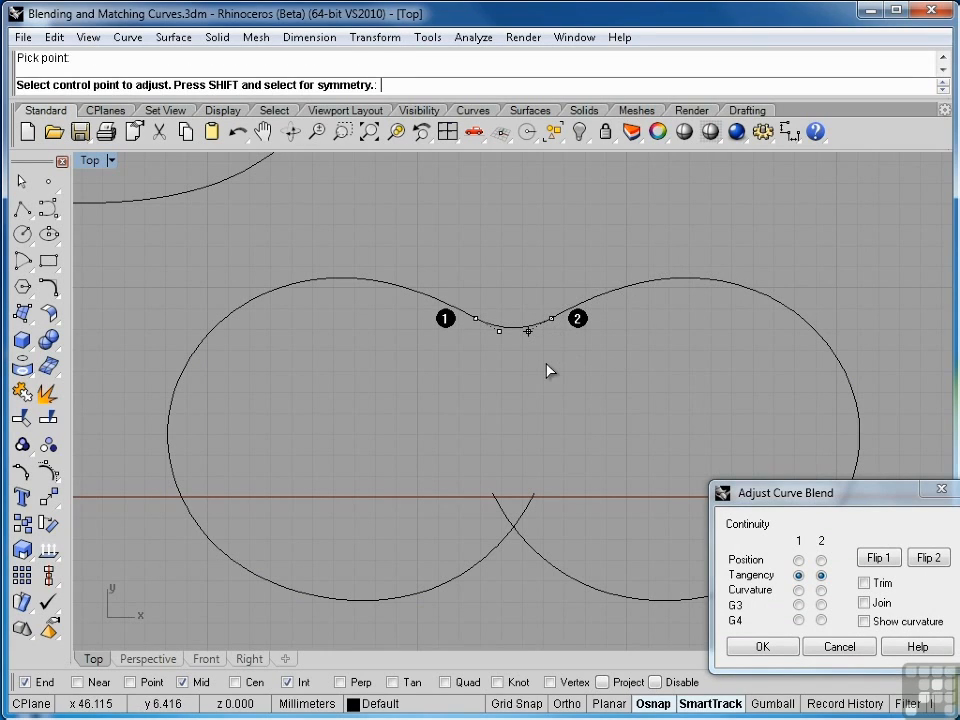
{"action": "left_click", "coordinate": [760, 646]}
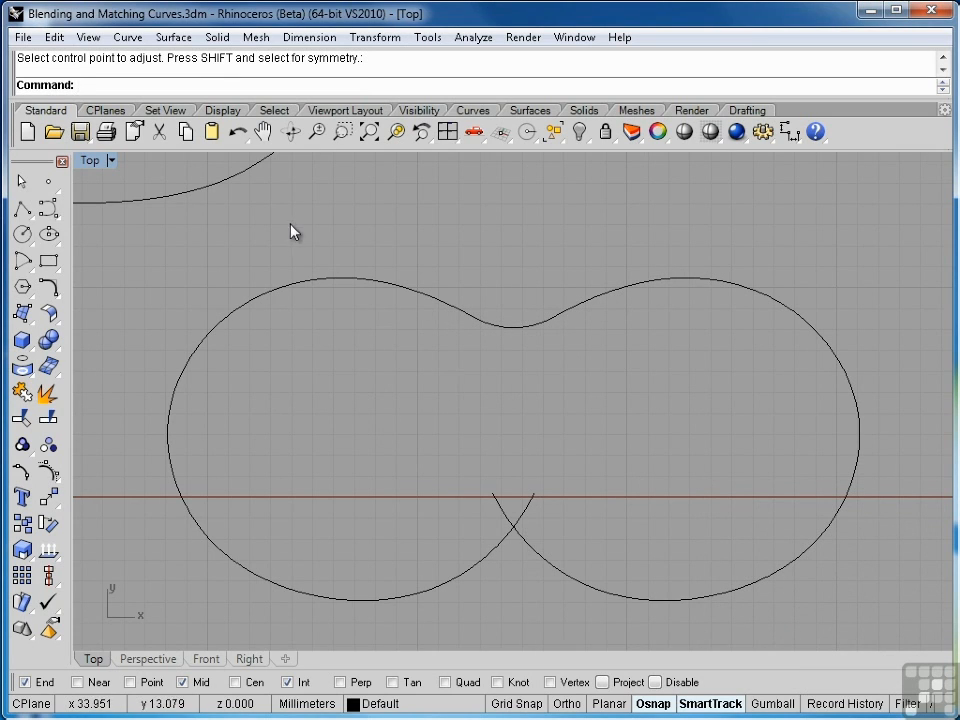
Match the crossing lower arc ends with Tangency continuity, then undo the match
{"action": "left_click", "coordinate": [55, 293]}
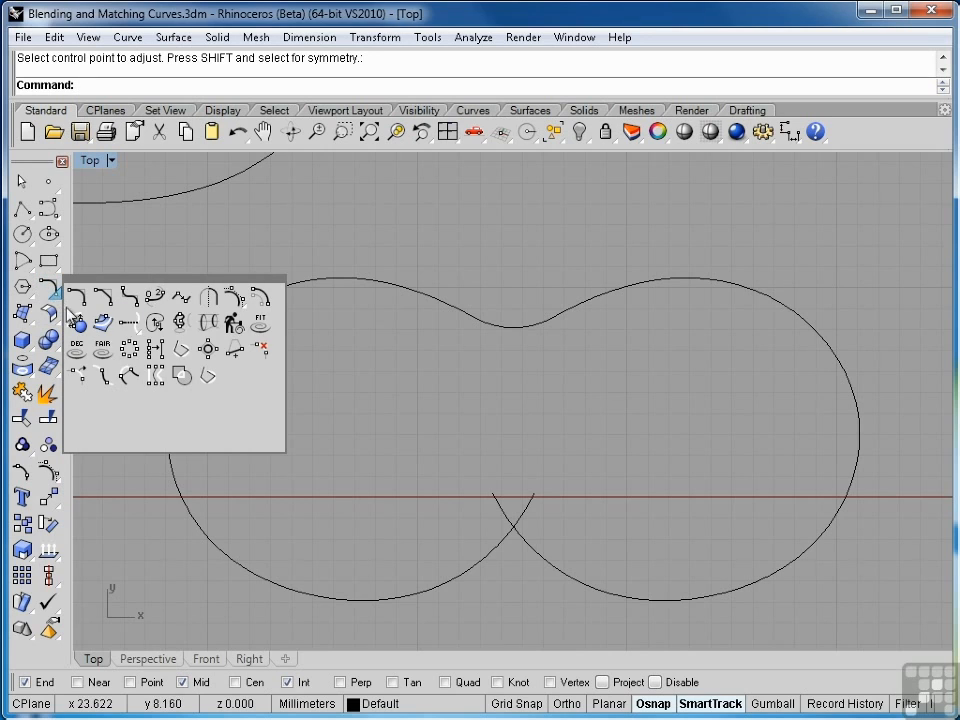
{"action": "left_click", "coordinate": [182, 296]}
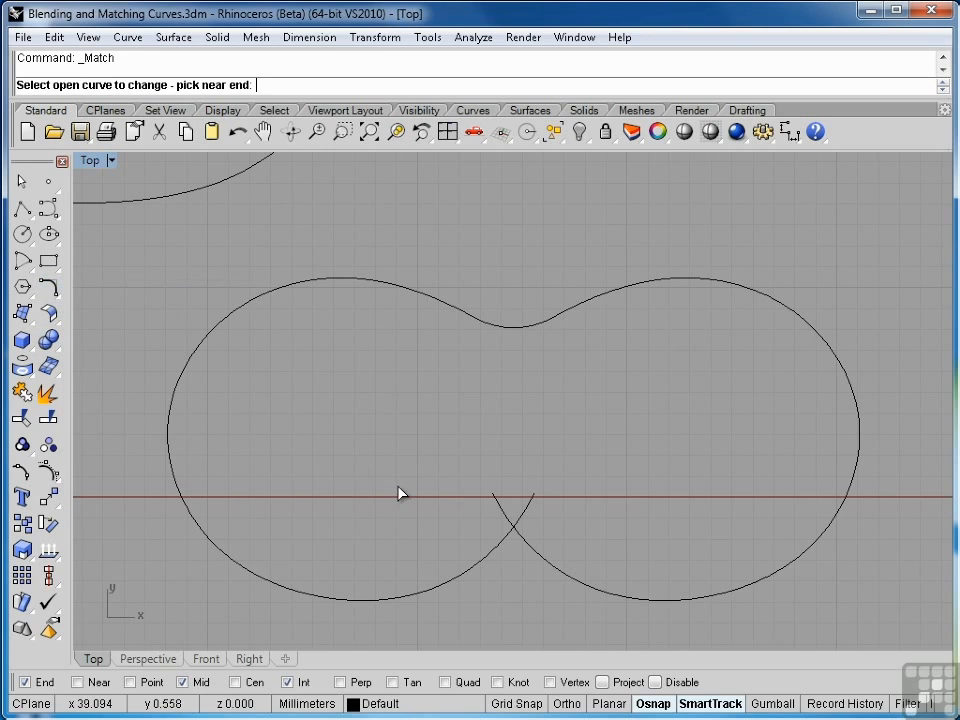
{"action": "left_click", "coordinate": [497, 506]}
{"action": "left_click", "coordinate": [532, 508]}
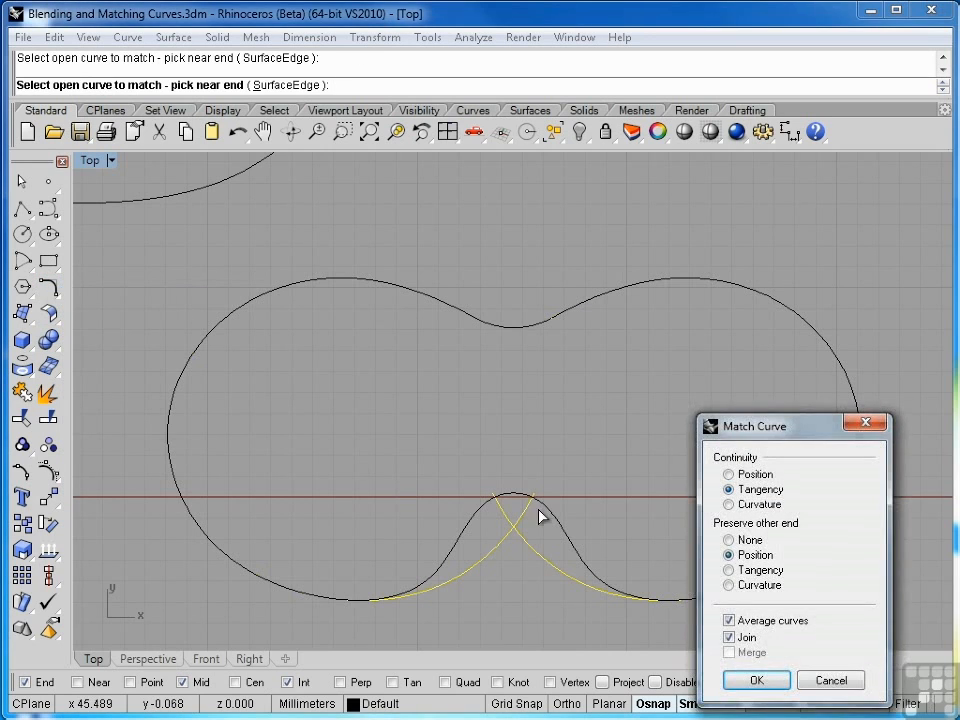
{"action": "left_click", "coordinate": [752, 680]}
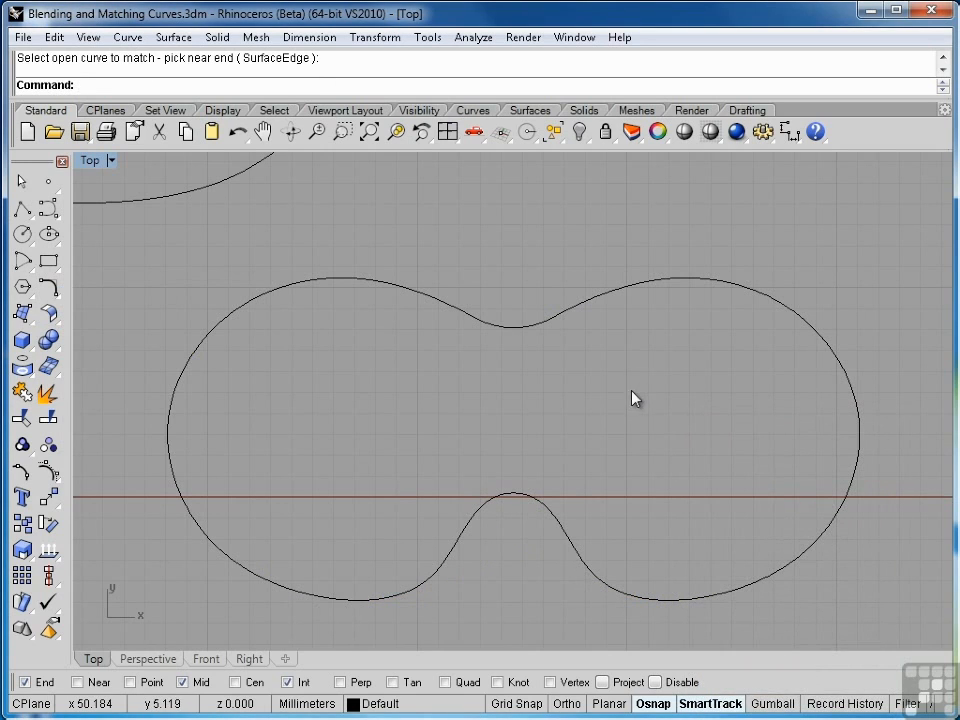
{"action": "key", "text": "ctrl+z"}
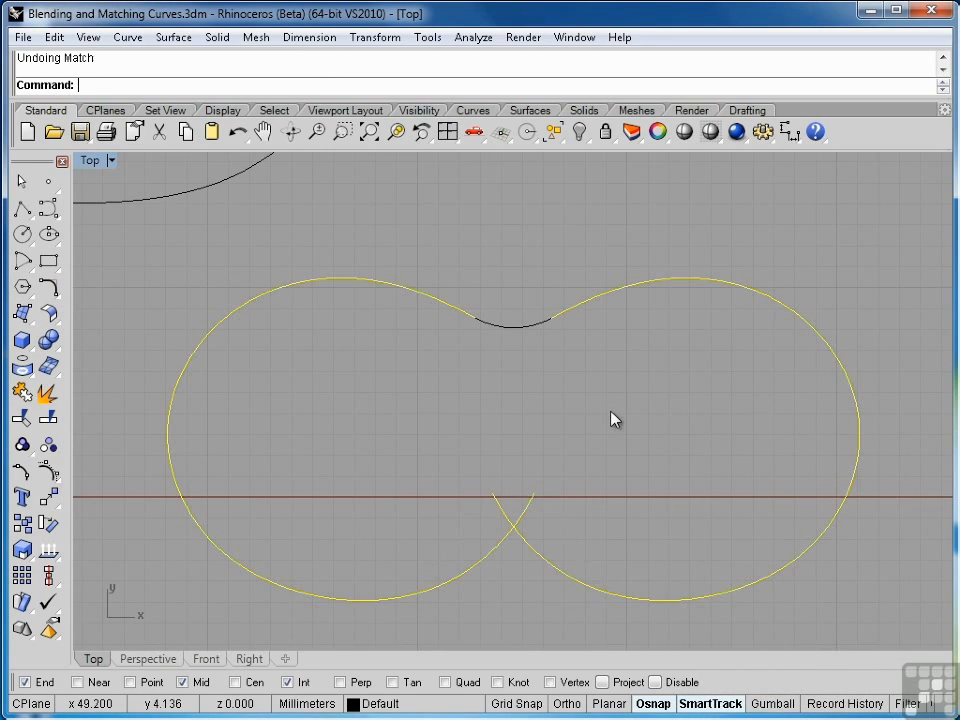
Start an adjustable blend between the crossing lower arc ends and slide both blend ends down along the arcs
{"action": "left_click", "coordinate": [48, 287]}
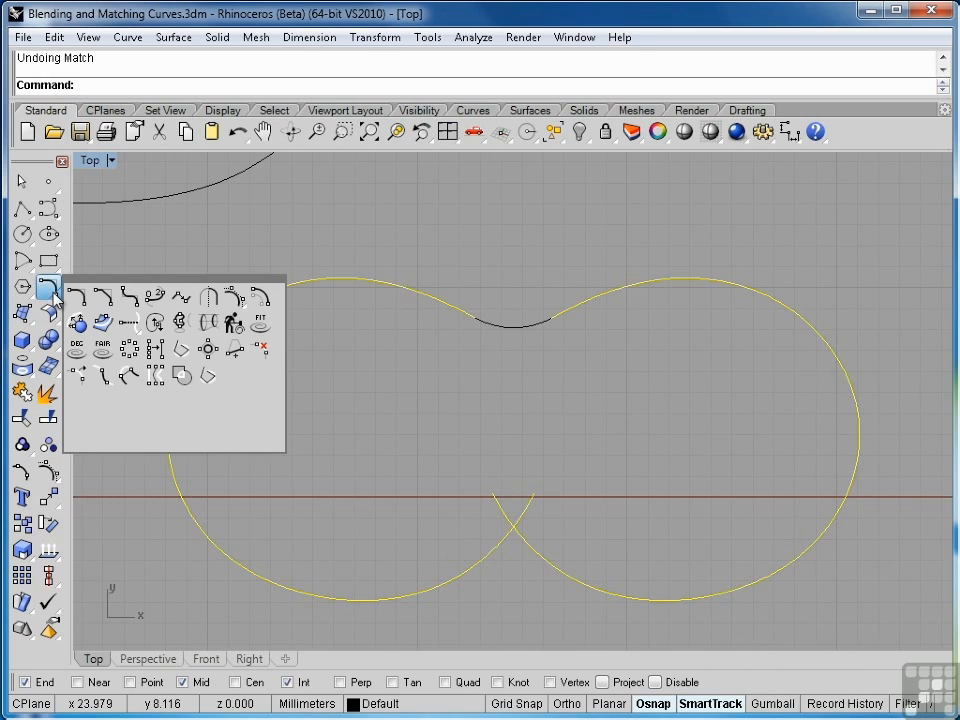
{"action": "left_click", "coordinate": [156, 305]}
{"action": "left_click", "coordinate": [505, 519]}
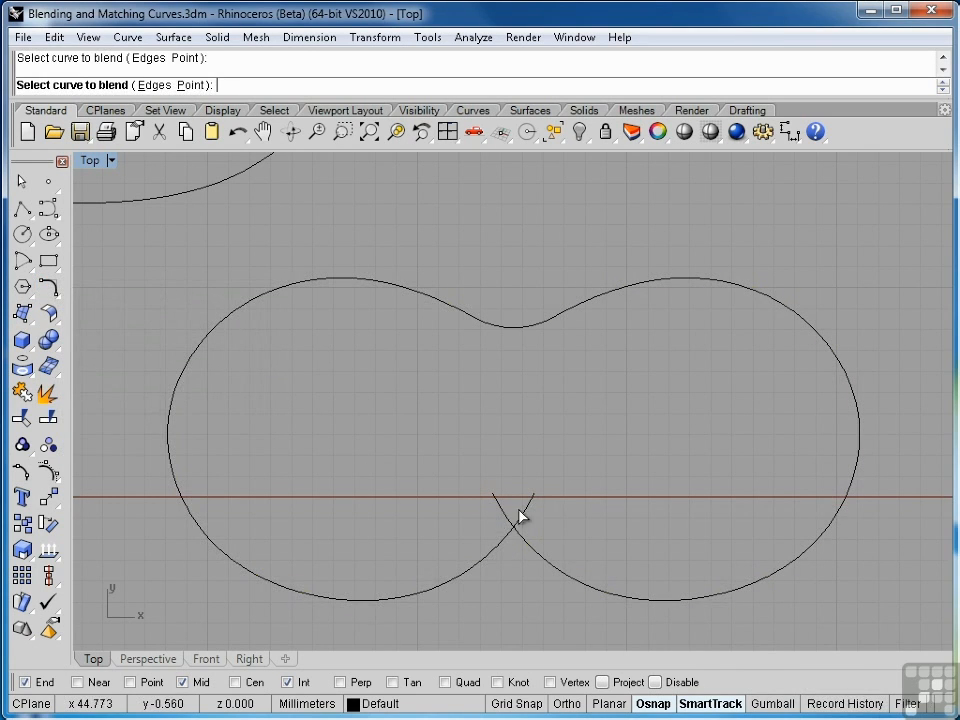
{"action": "left_click", "coordinate": [519, 514]}
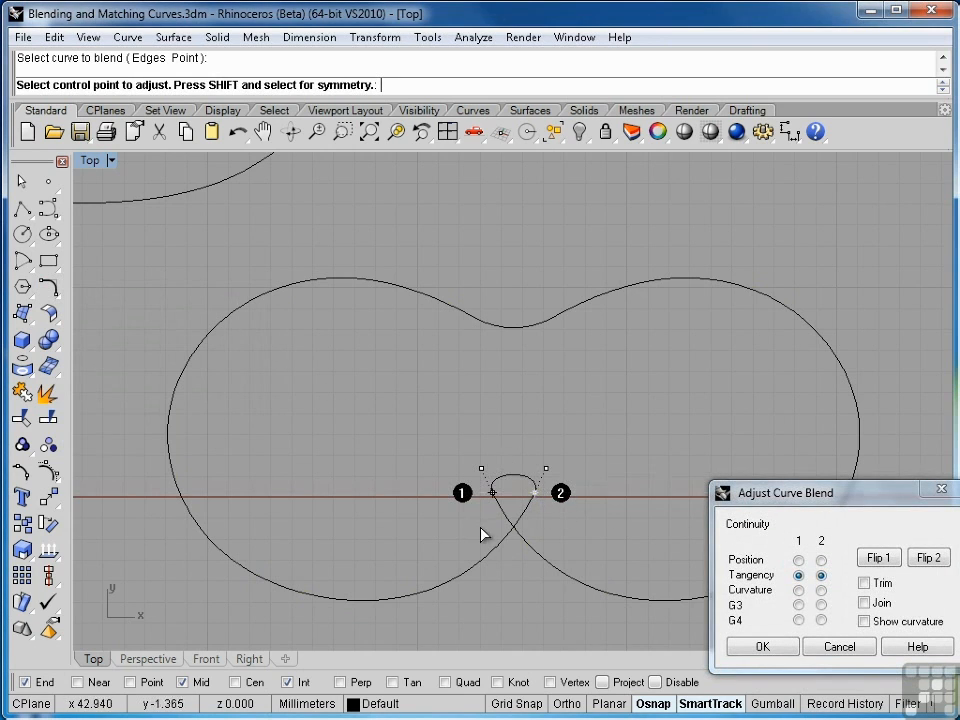
{"action": "scroll", "coordinate": [501, 539], "scroll_direction": "up", "scroll_amount": 4}
{"action": "left_click", "coordinate": [551, 467]}
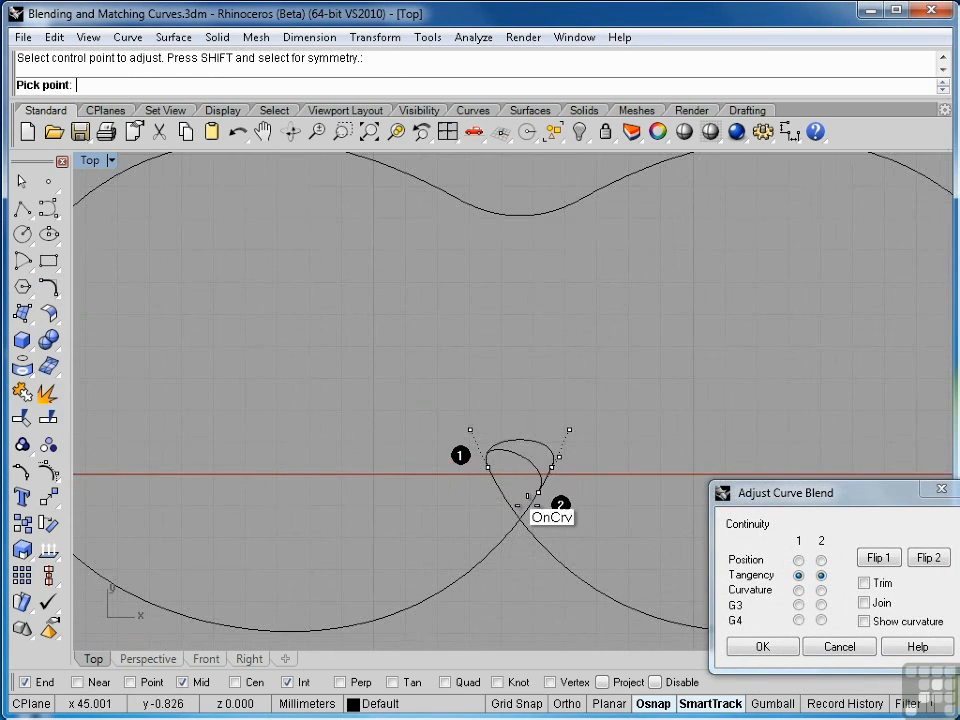
{"action": "left_click", "coordinate": [452, 580]}
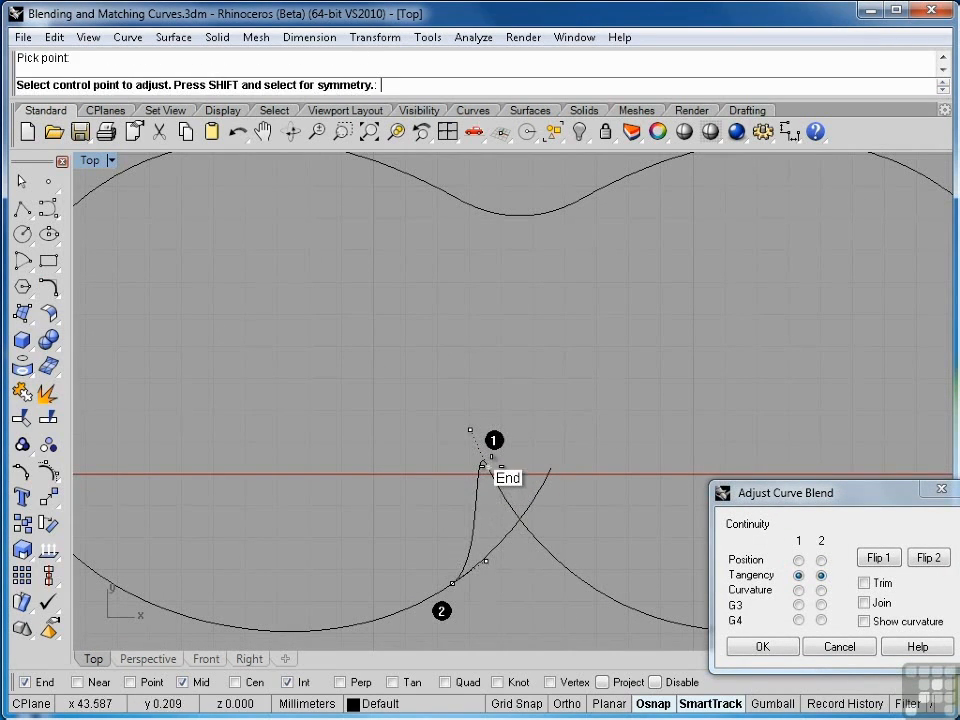
{"action": "left_click", "coordinate": [491, 467]}
{"action": "left_click", "coordinate": [589, 581]}
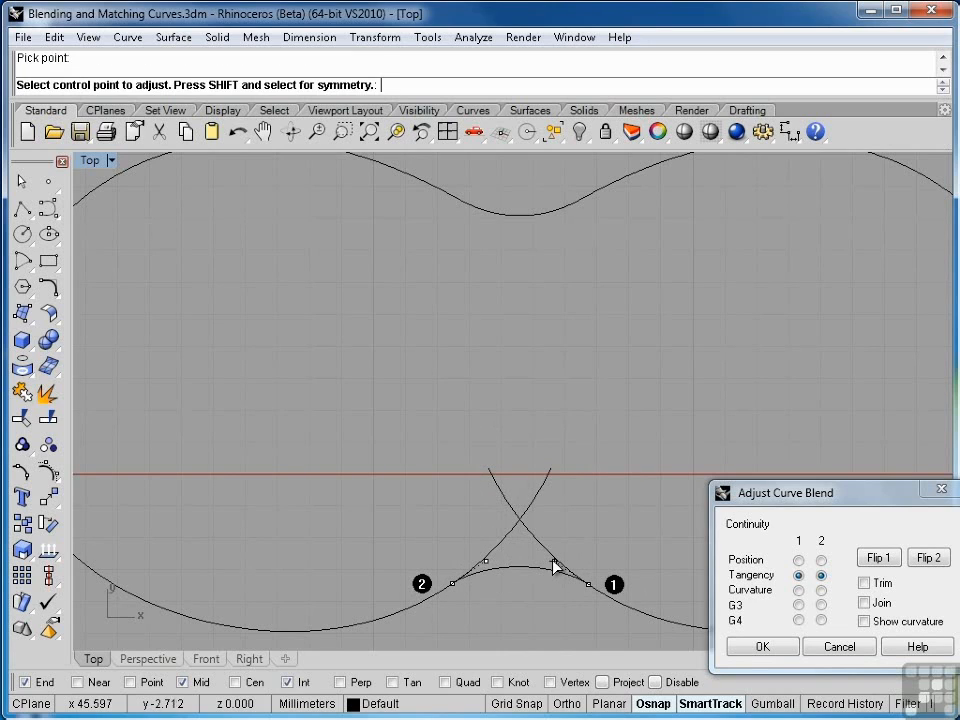
Adjust a blend control point, enable Trim and Join, and apply the blend
{"action": "left_click", "coordinate": [554, 561], "text": "shift"}
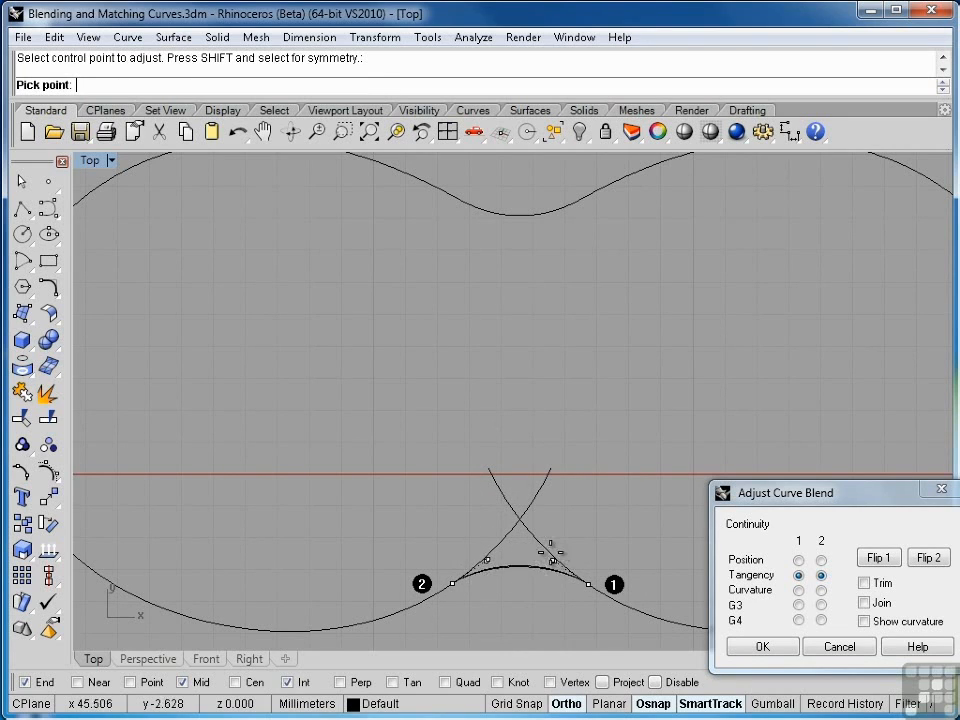
{"action": "left_click", "coordinate": [549, 558]}
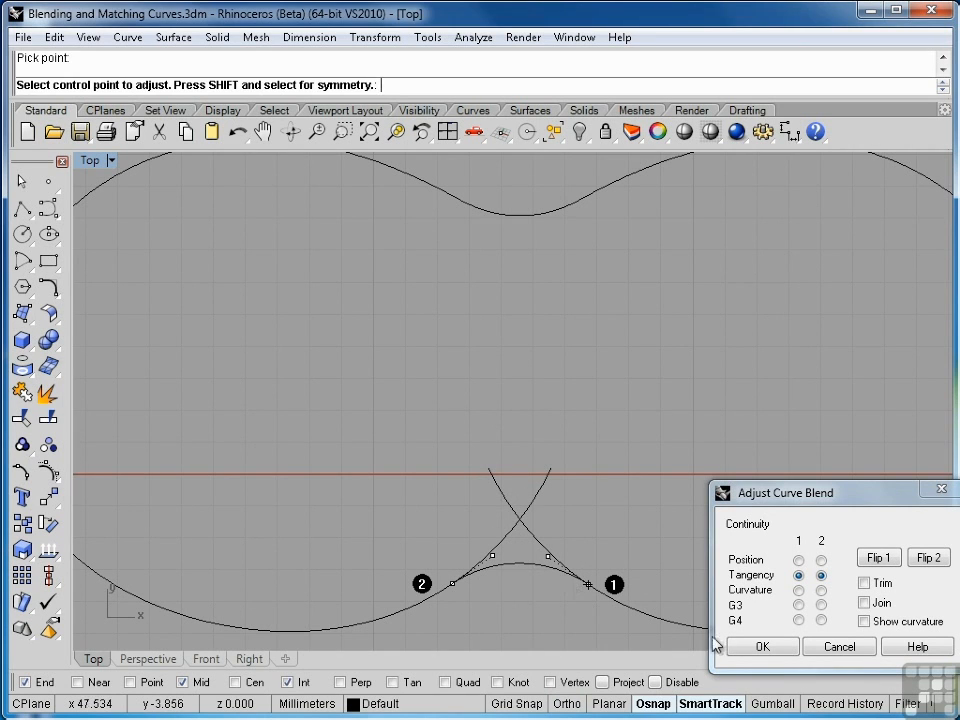
{"action": "left_click", "coordinate": [864, 583]}
{"action": "left_click", "coordinate": [865, 604]}
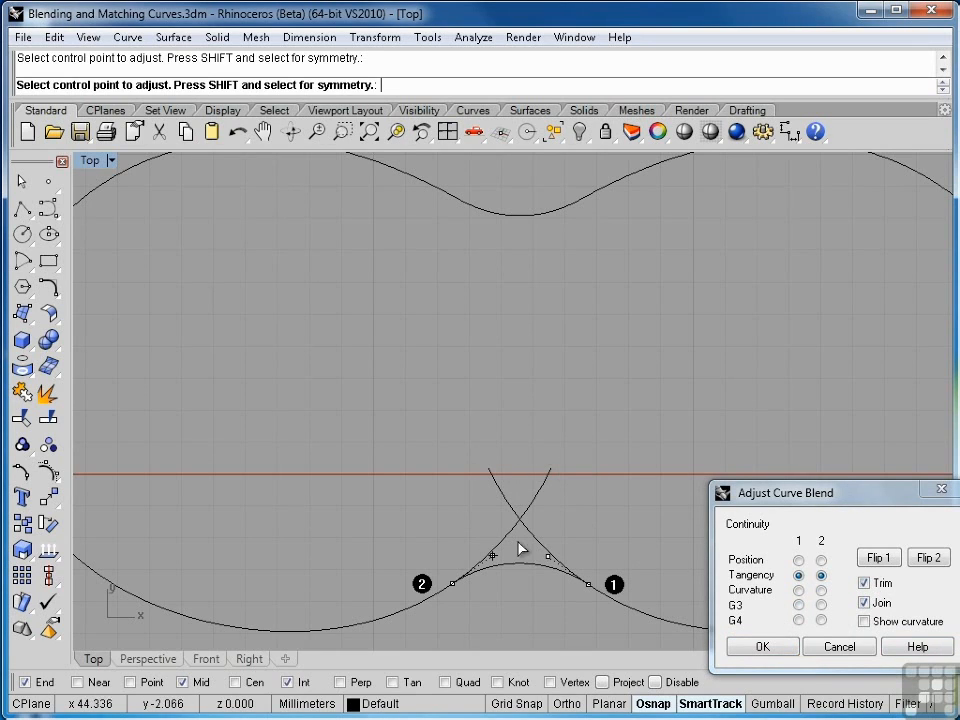
{"action": "left_click", "coordinate": [780, 648]}
{"action": "scroll", "coordinate": [648, 530], "scroll_direction": "down", "scroll_amount": 2}
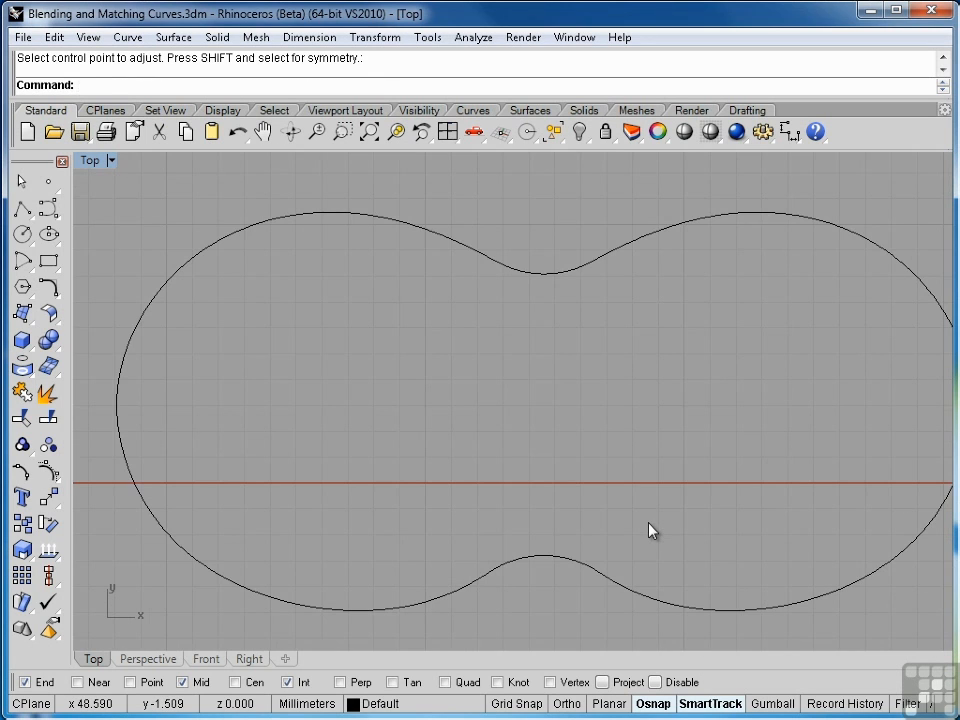
{"action": "scroll", "coordinate": [632, 514], "scroll_direction": "down", "scroll_amount": 3}
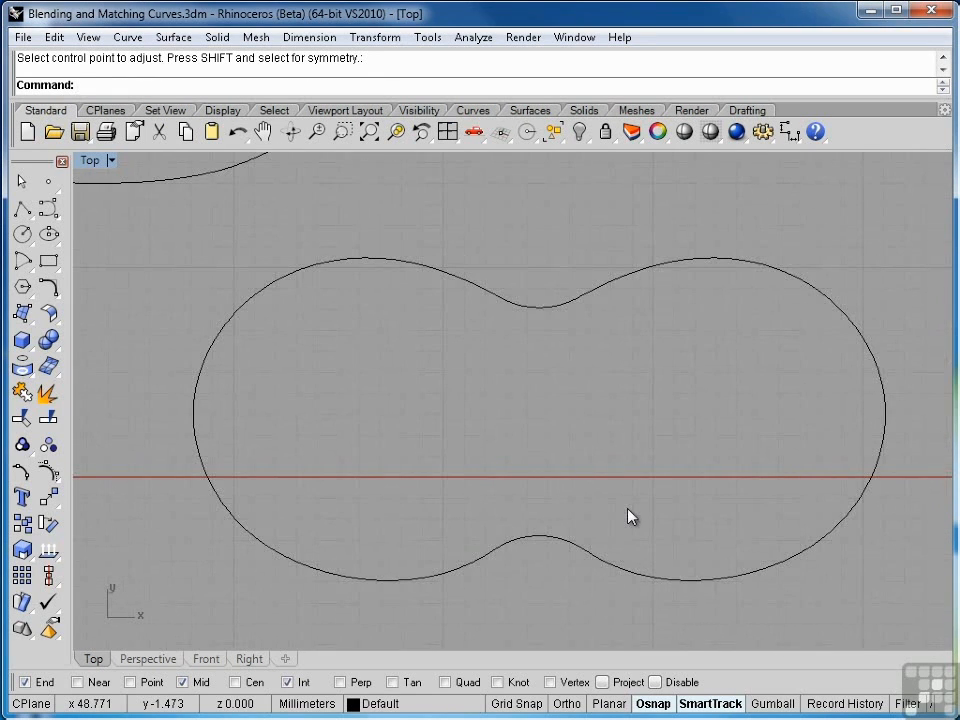
{"action": "scroll", "coordinate": [613, 509], "scroll_direction": "down", "scroll_amount": 3}
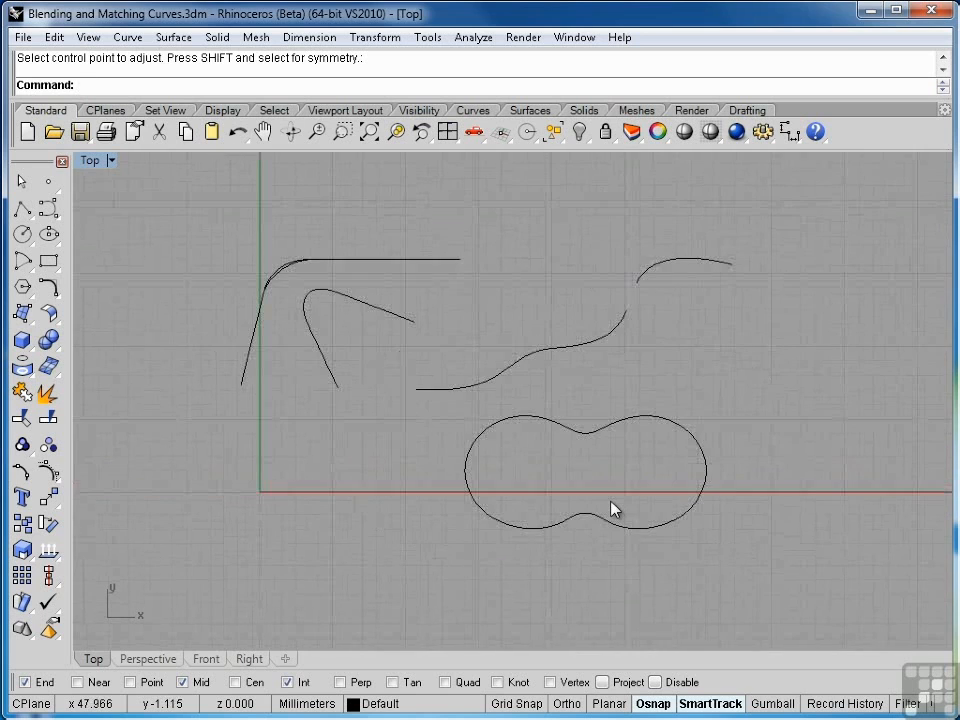
{"action": "right_click_drag", "start_coordinate": [598, 450], "coordinate": [686, 525]}
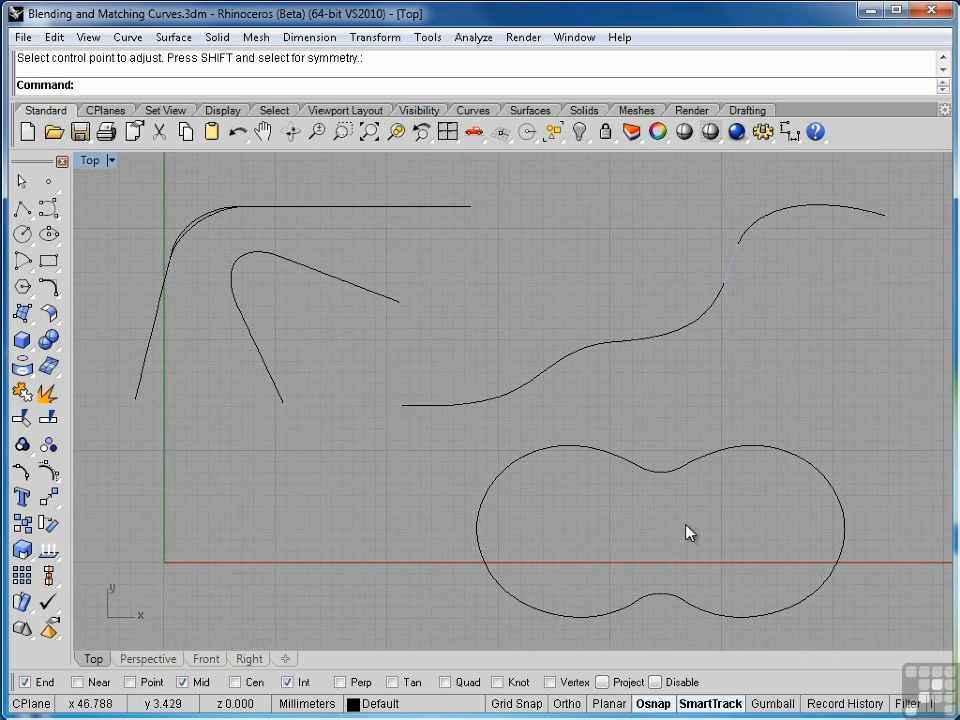